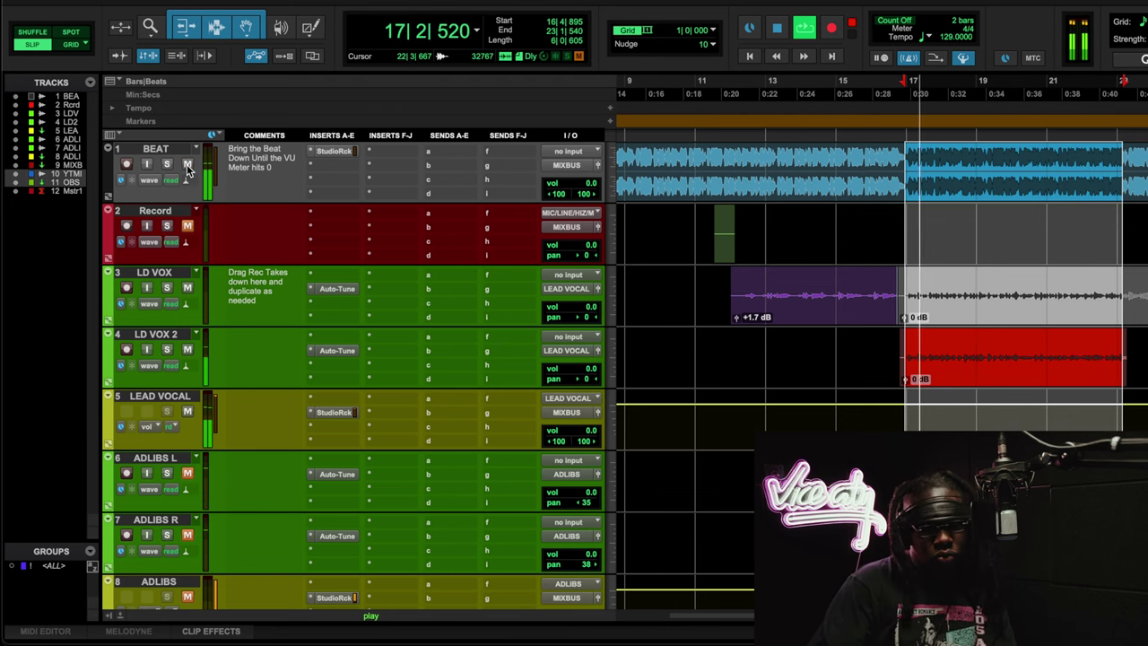
Compare the looped section with the BEAT track muted and unmuted, and stop playback
left_click(188, 166)
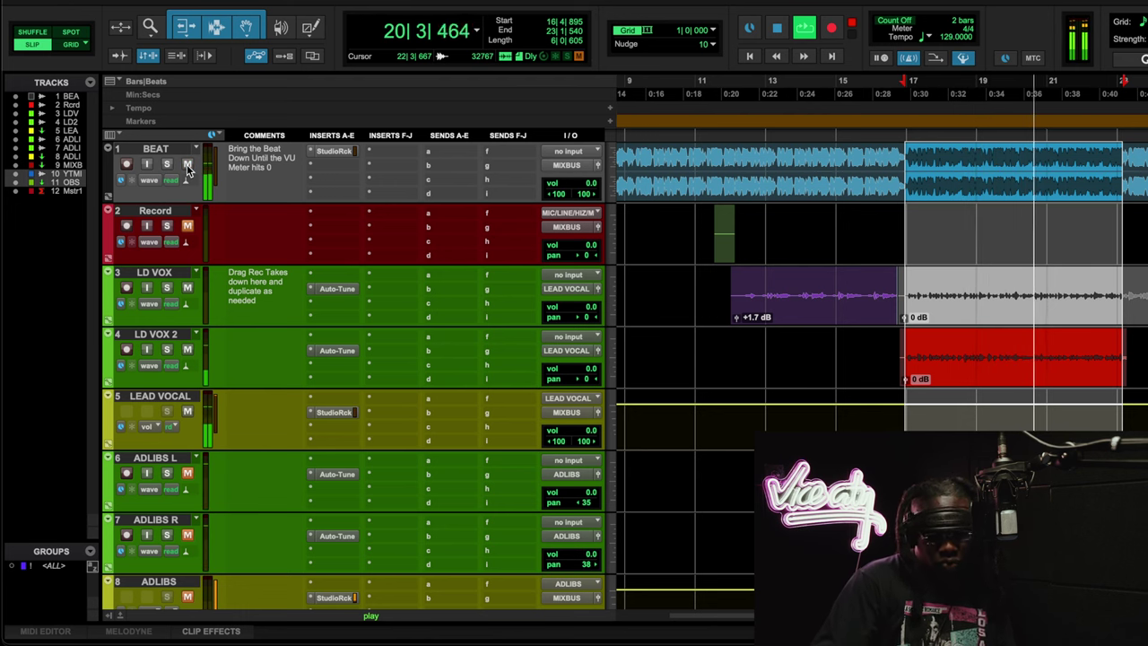
left_click(187, 164)
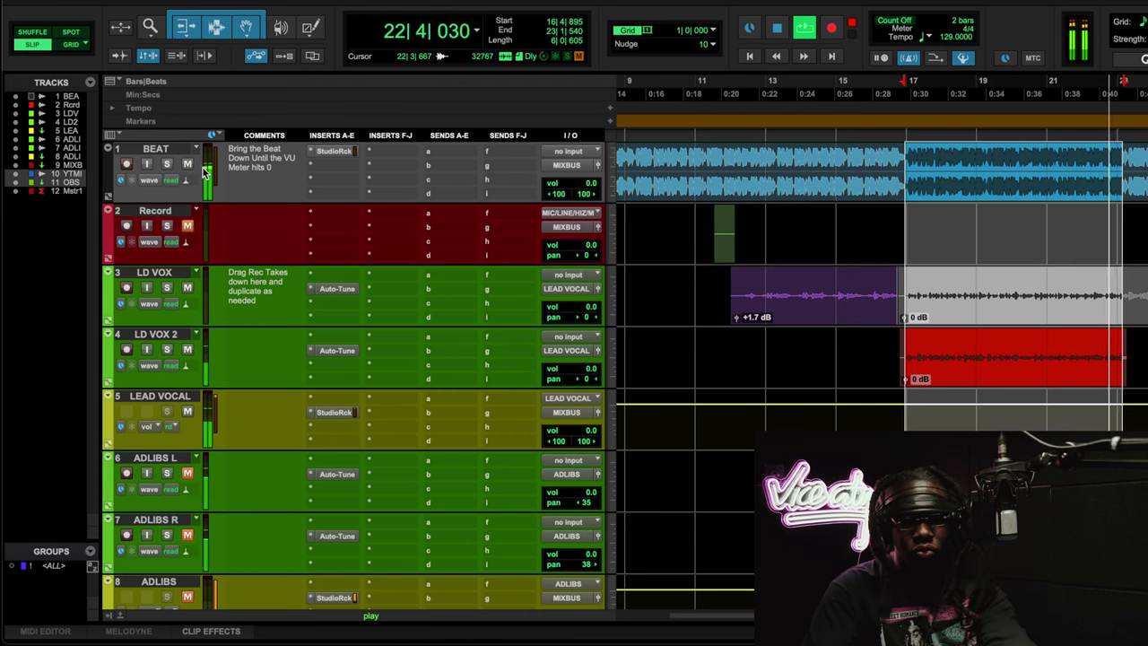
key("space")
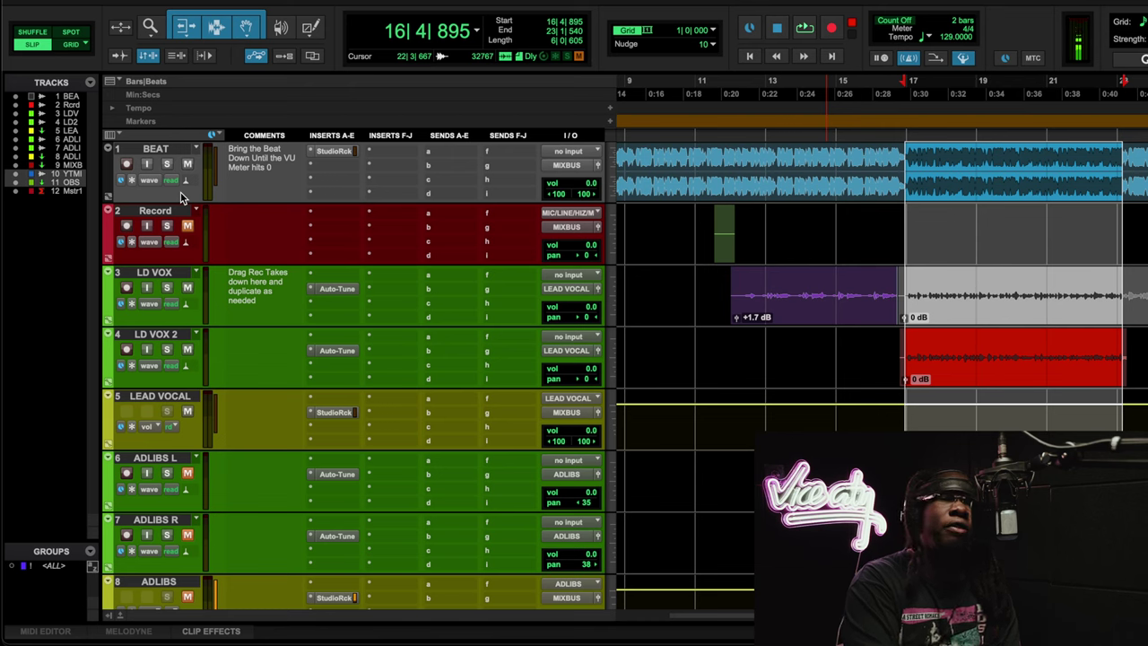
Open the StudioRack chain on the LEAD VOCAL track, view its CLA-76 compressor, and close both plug-in windows
left_click(333, 413)
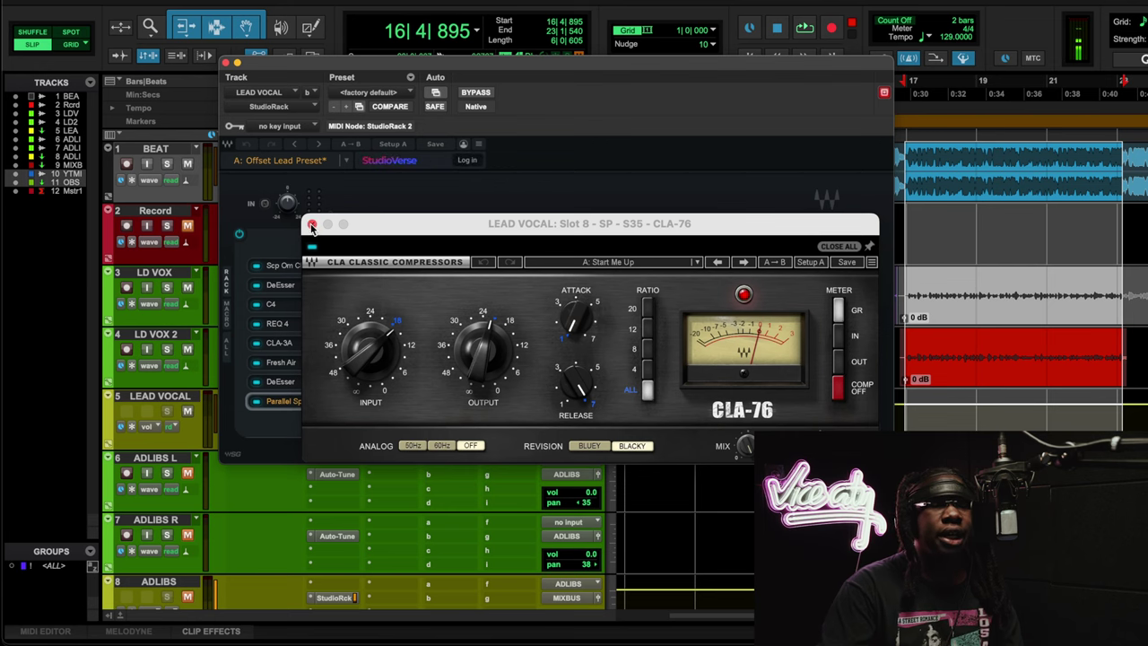
left_click(319, 226)
left_click(226, 63)
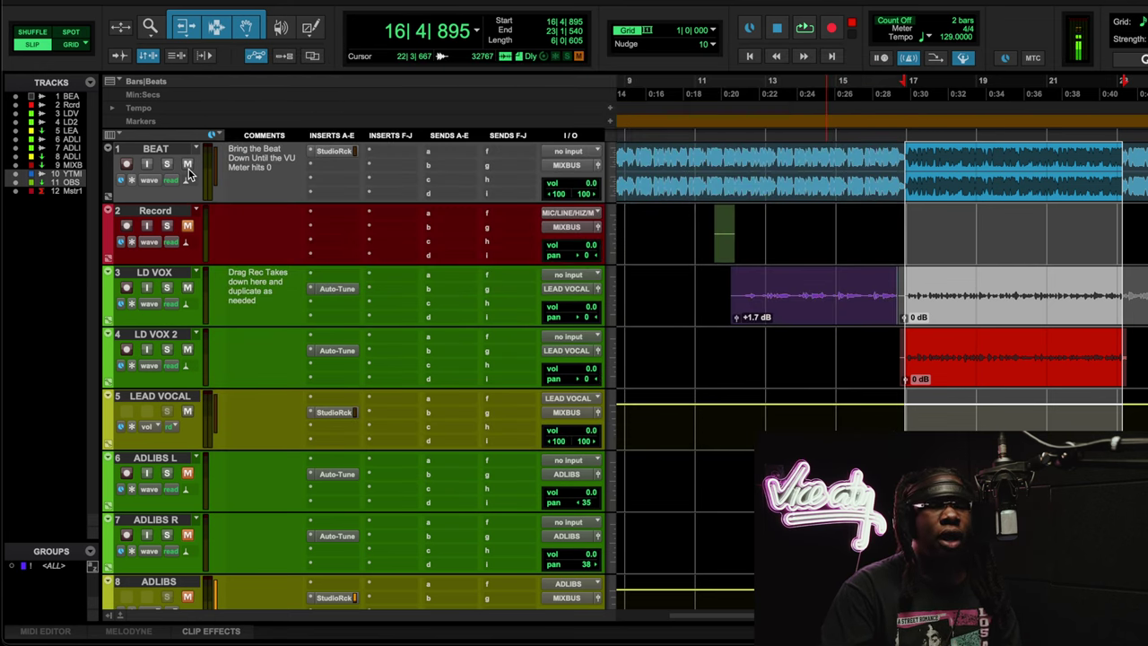
Open Auto-Tune on the LD VOX 2 track, examine its retune, key and scale settings, and close it
left_click(355, 352)
left_click_drag(509, 65, 427, 43)
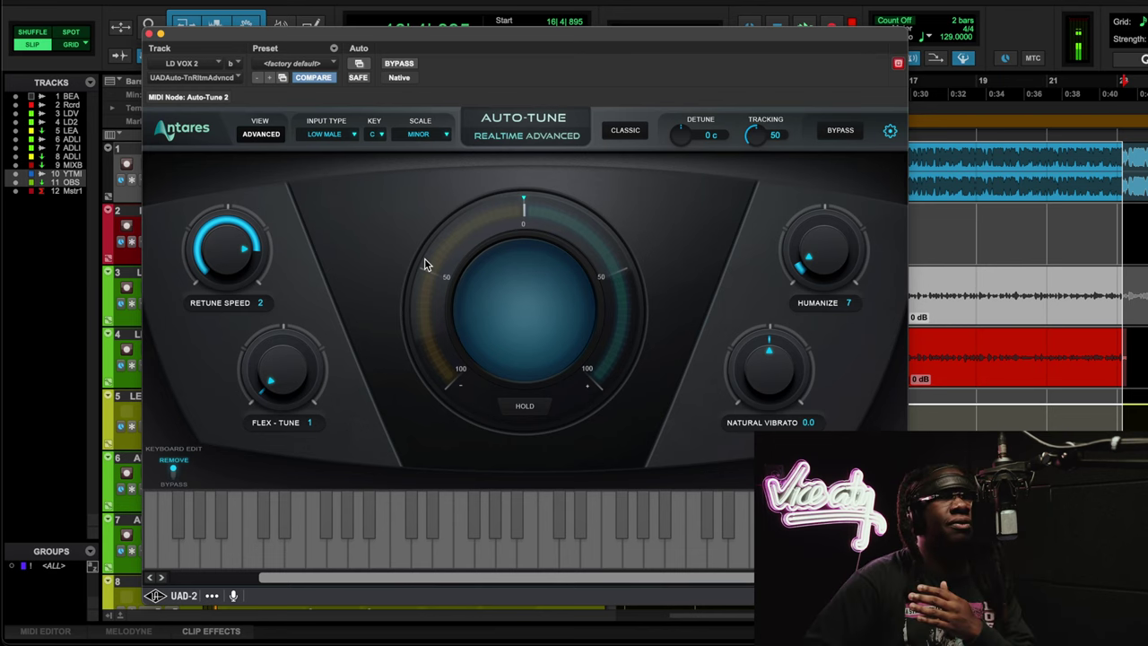
key("space")
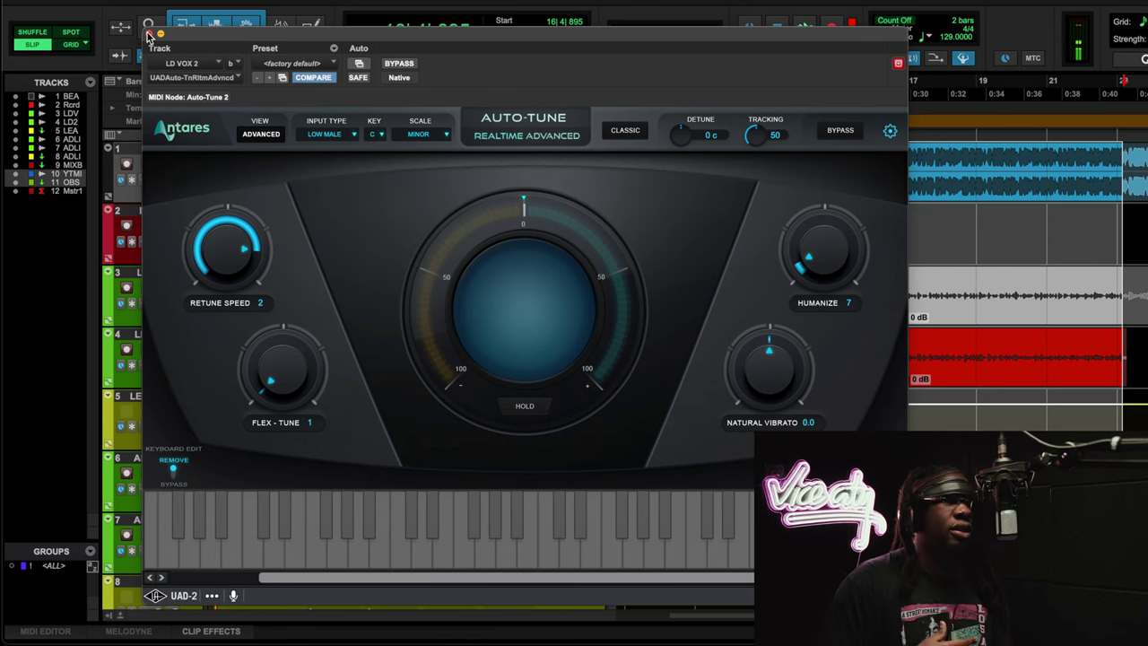
left_click(149, 35)
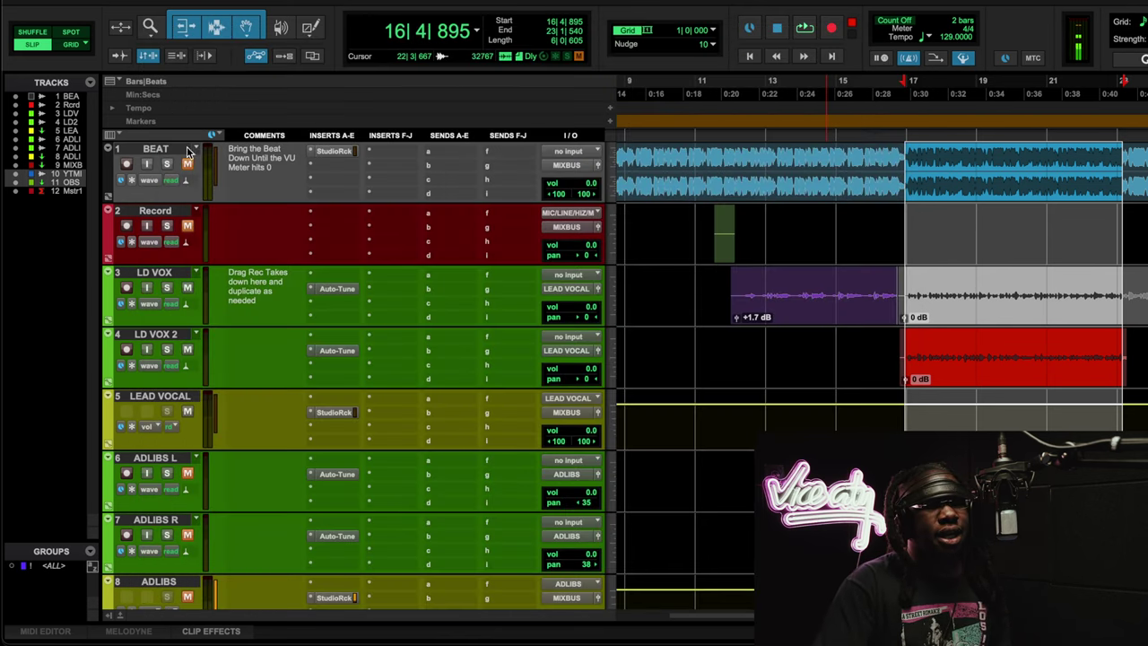
Reopen the LEAD VOCAL StudioRack and play the selected section with its whole plug-in chain bypassed
left_click(338, 412)
left_click_drag(264, 36, 309, 128)
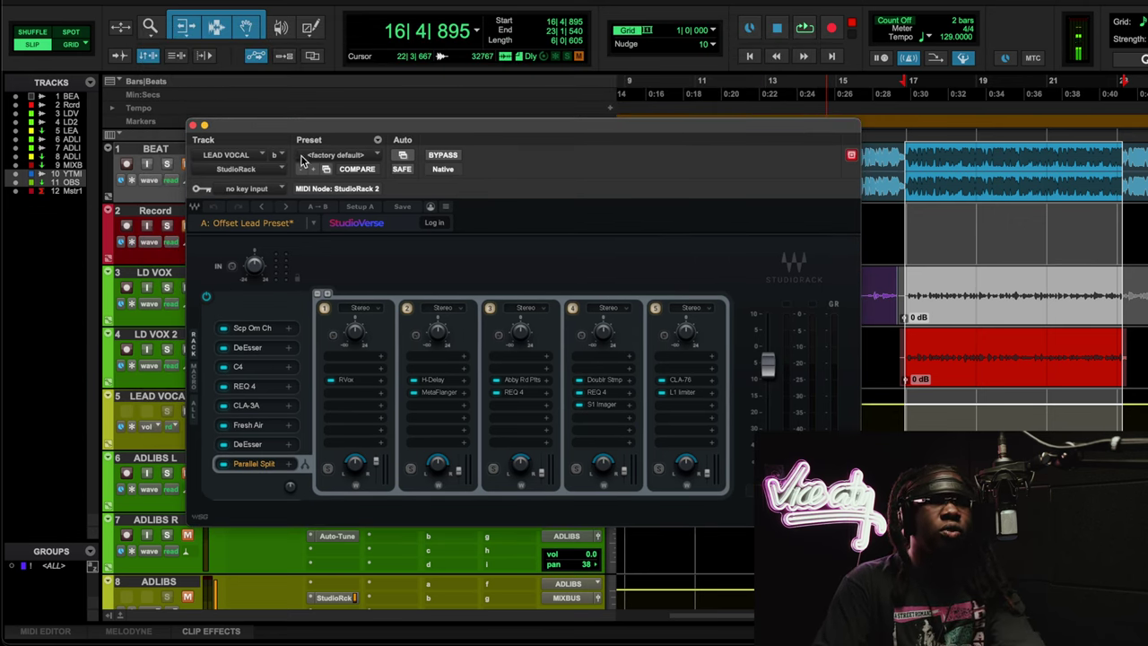
left_click_drag(307, 129, 312, 104)
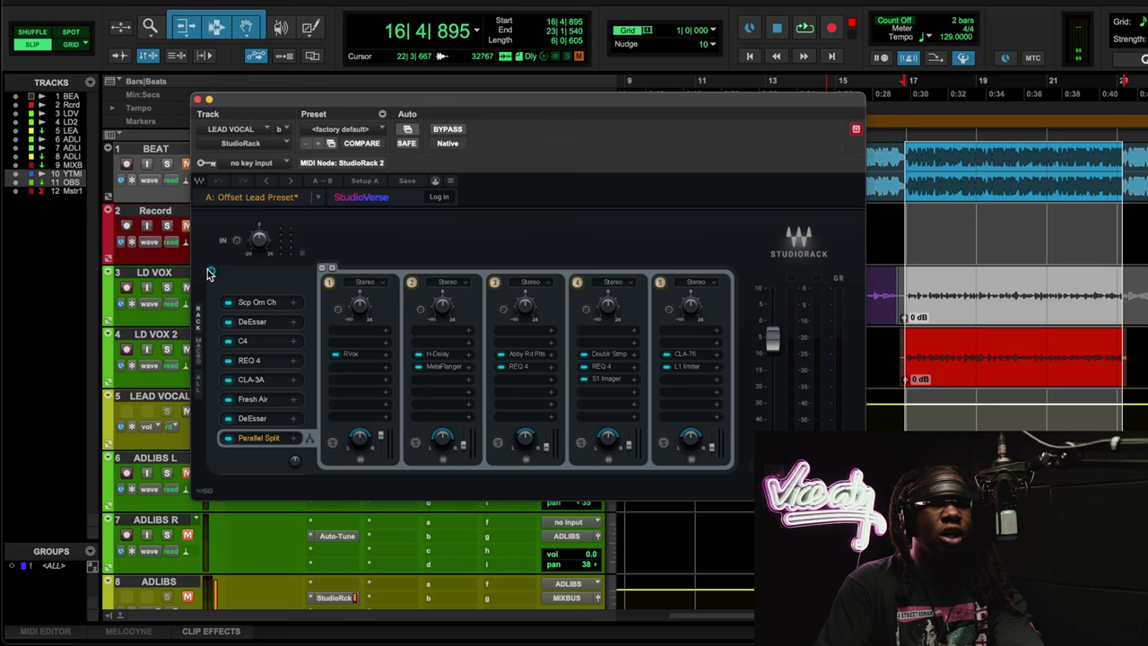
key("space")
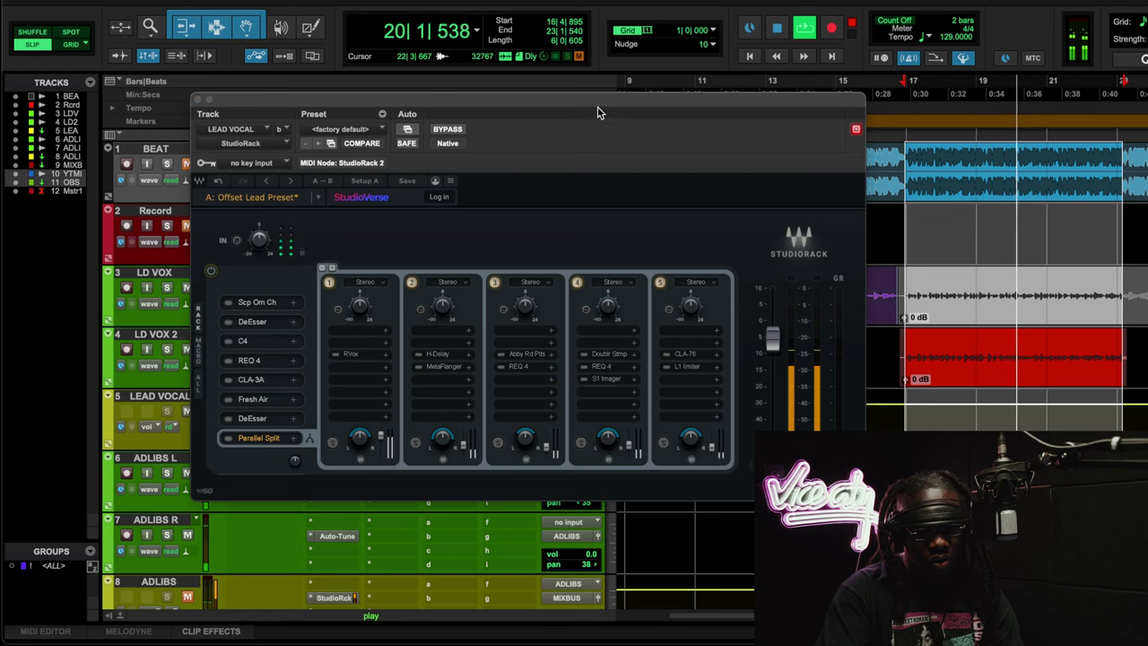
Compare the bypassed rack at +12.0 LEAD VOCAL volume with the active rack at 0.0, leaving the rack active at 0.0
left_click_drag(600, 110, 584, 20)
left_click(591, 428)
left_click_drag(590, 429, 597, 401)
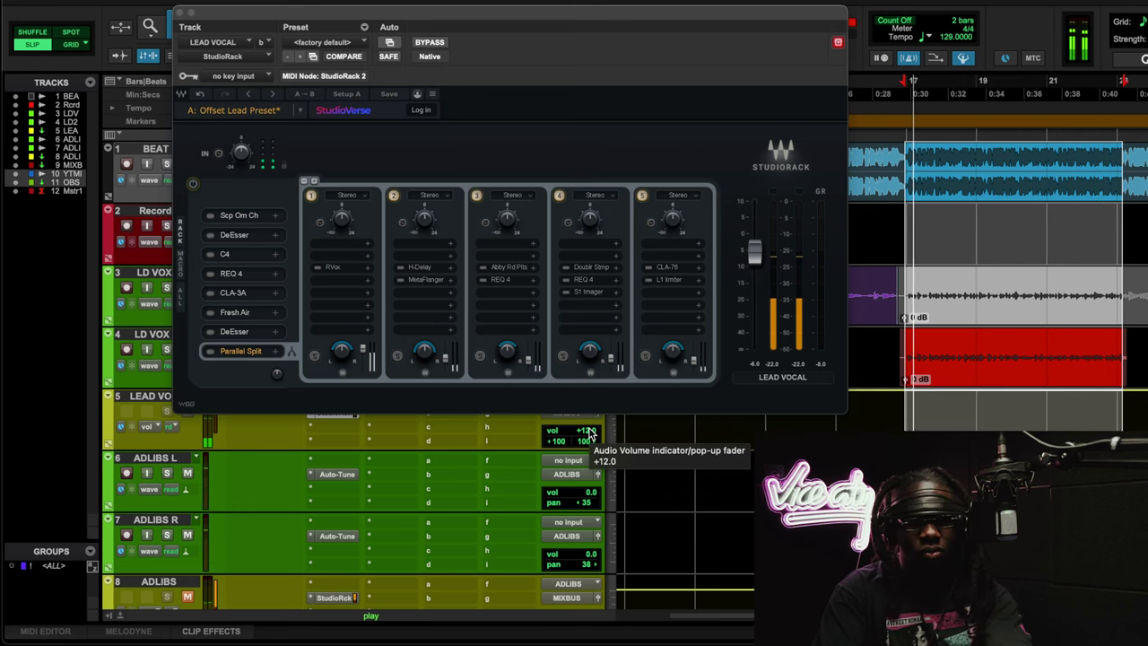
left_click(589, 433, "alt")
left_click(192, 185)
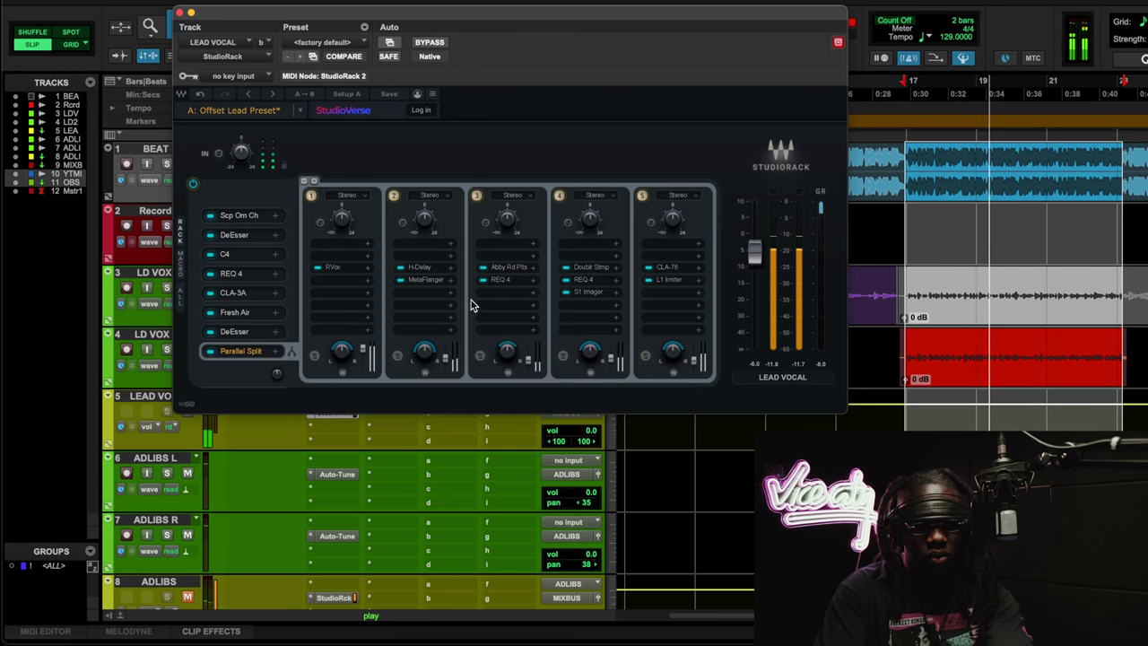
left_click_drag(589, 433, 596, 378)
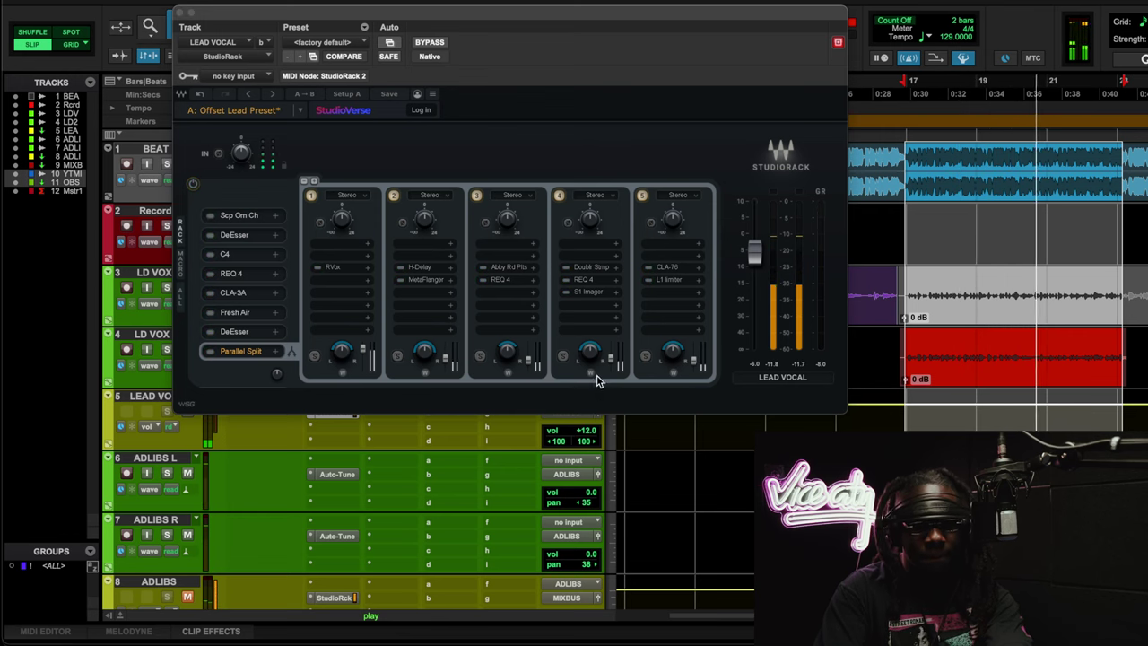
left_click(590, 433, "alt")
left_click(193, 184)
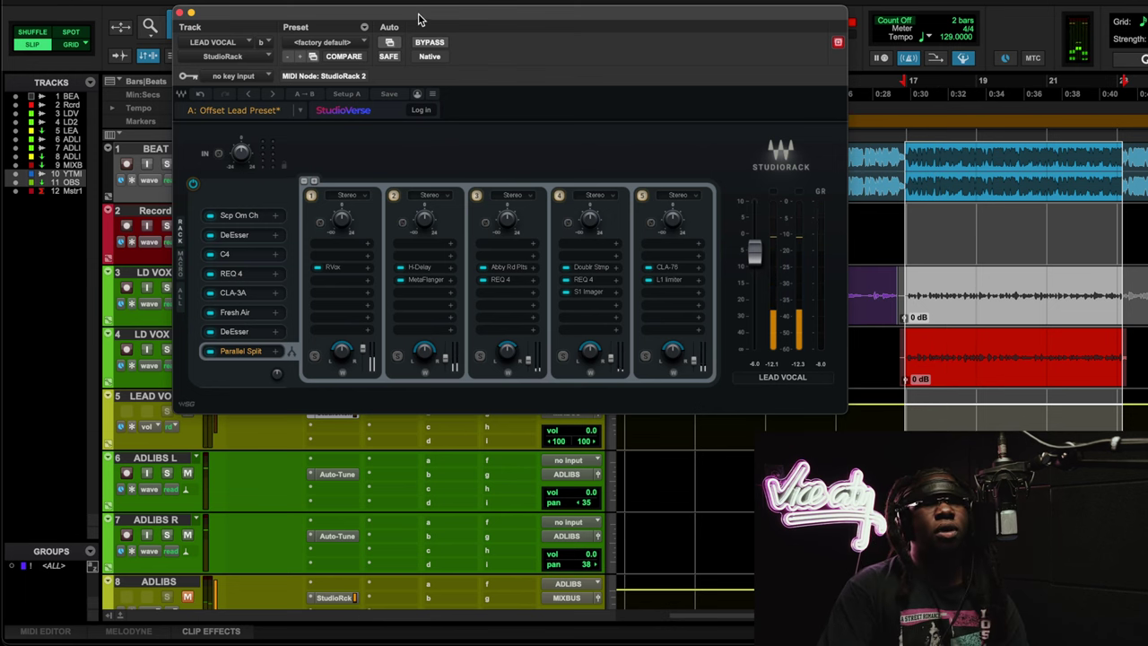
Open the Scheps Omni Channel in the first slot of the LEAD VOCAL rack and place its window clear of the edges
left_click_drag(419, 18, 422, 76)
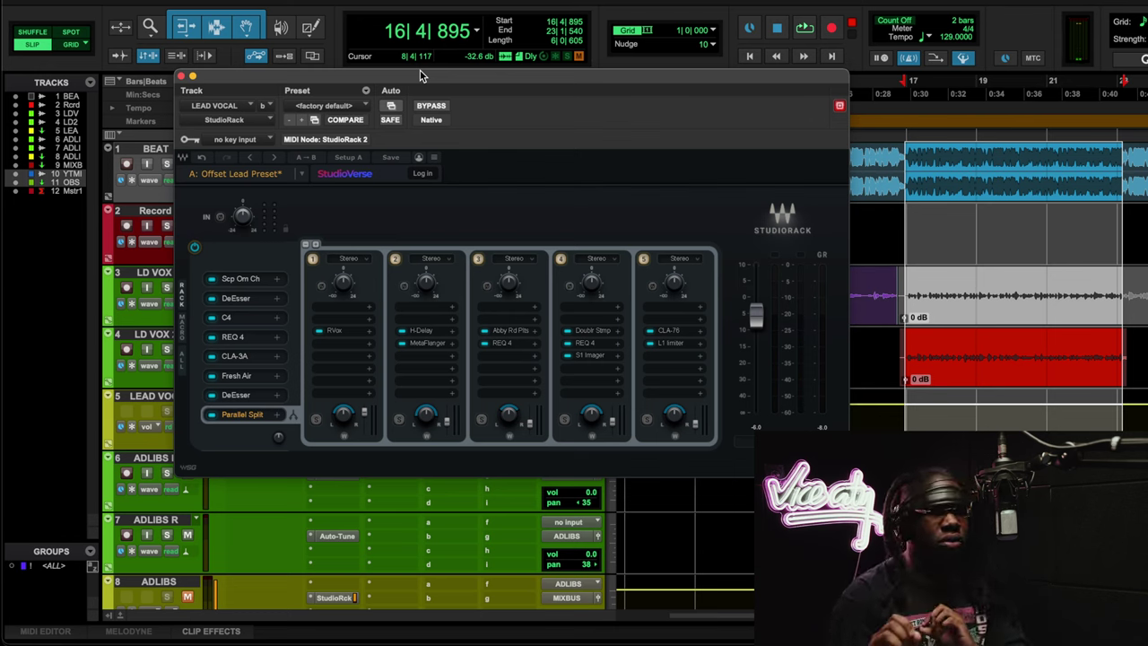
left_click_drag(419, 75, 448, 88)
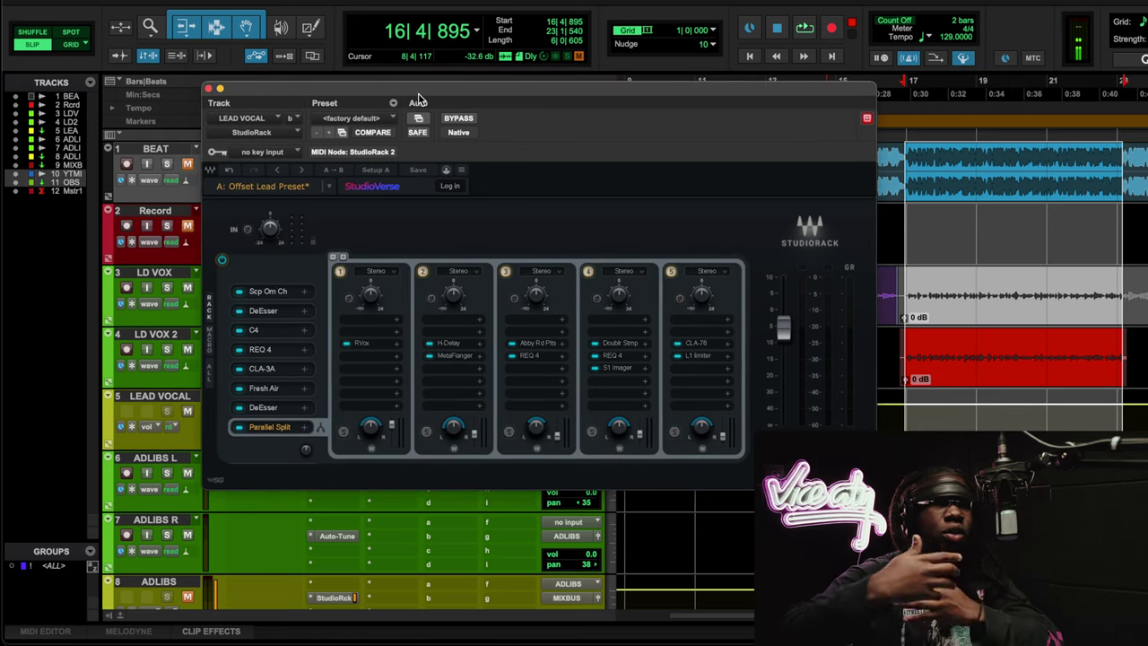
left_click(269, 290)
left_click_drag(426, 12, 414, 3)
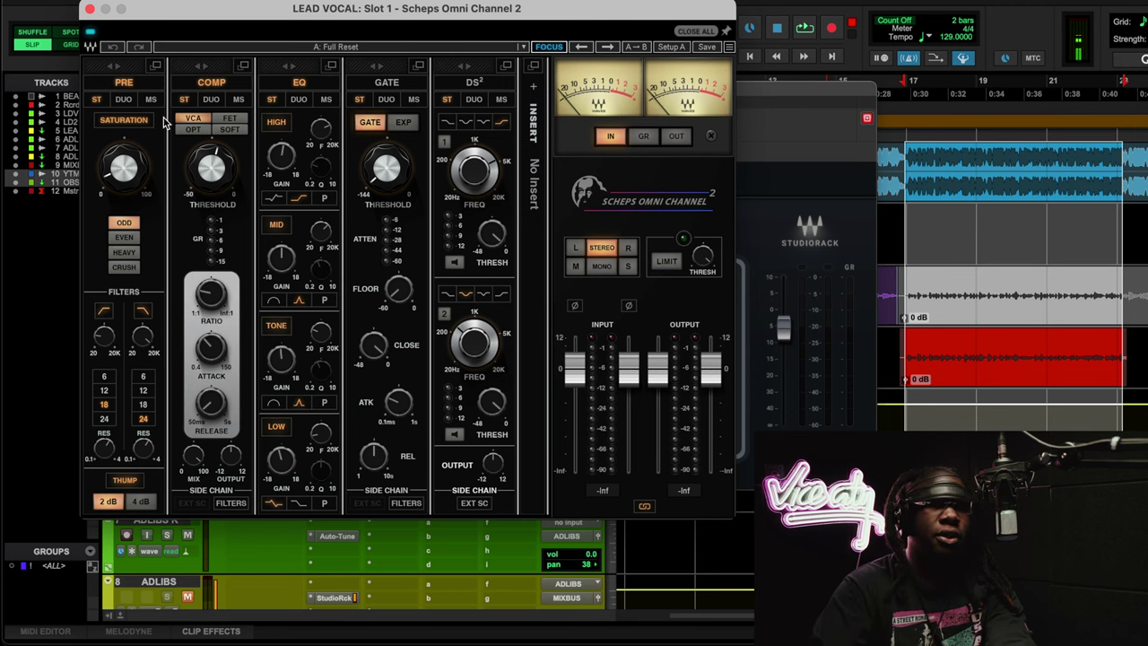
Try different Saturation amounts in the Scheps Omni Channel's PRE module while the vocal plays
key("space")
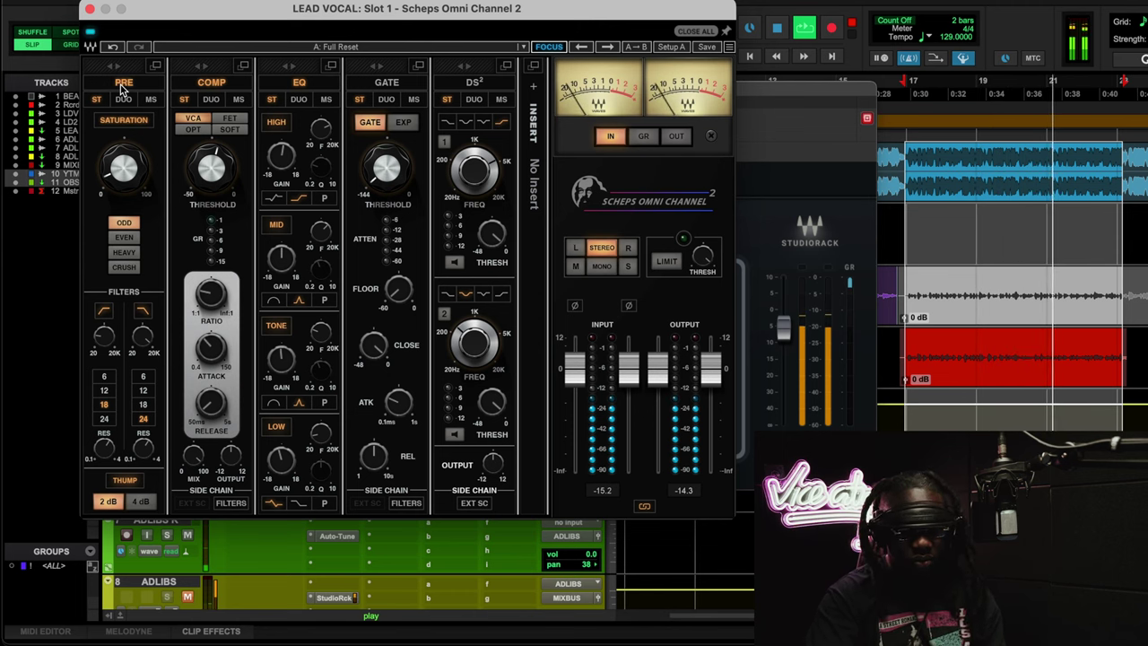
left_click_drag(124, 169, 119, 196)
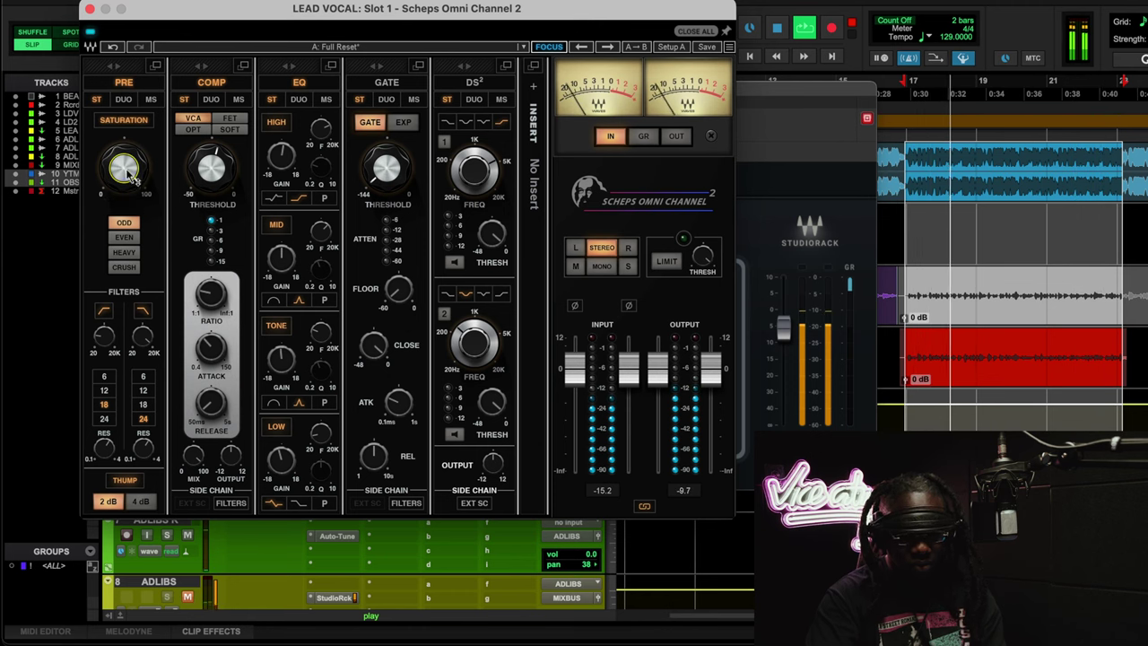
left_click_drag(125, 170, 126, 186)
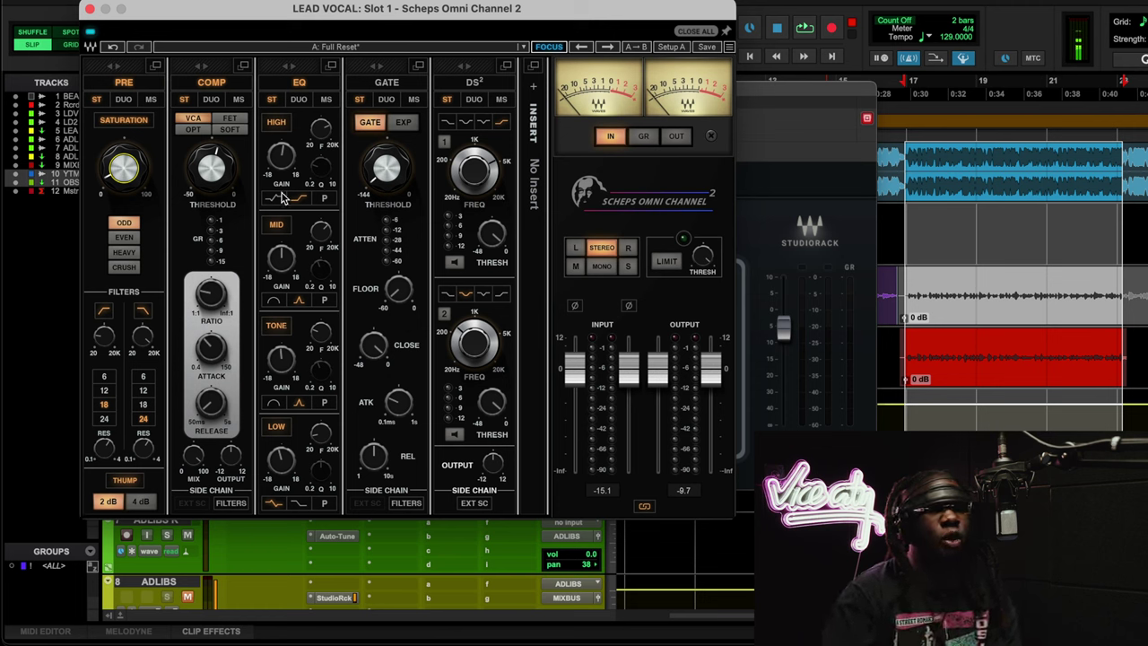
Check the gain and frequency of the Scheps Omni Channel's HIGH EQ band, and close the plug-in
left_click(281, 157)
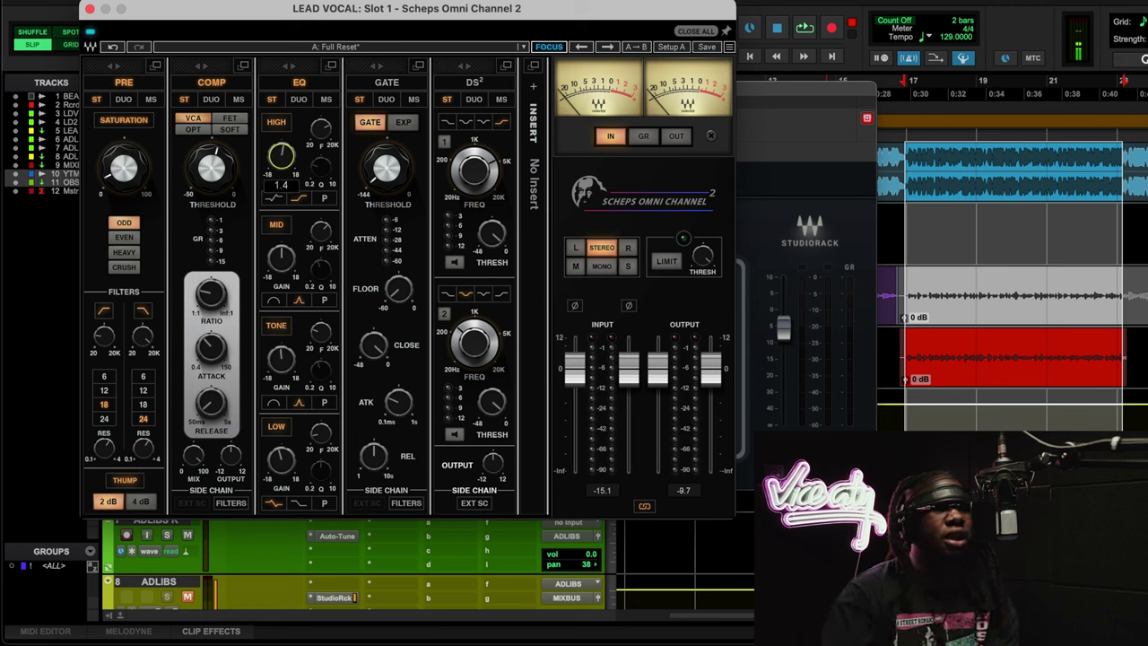
left_click(320, 130)
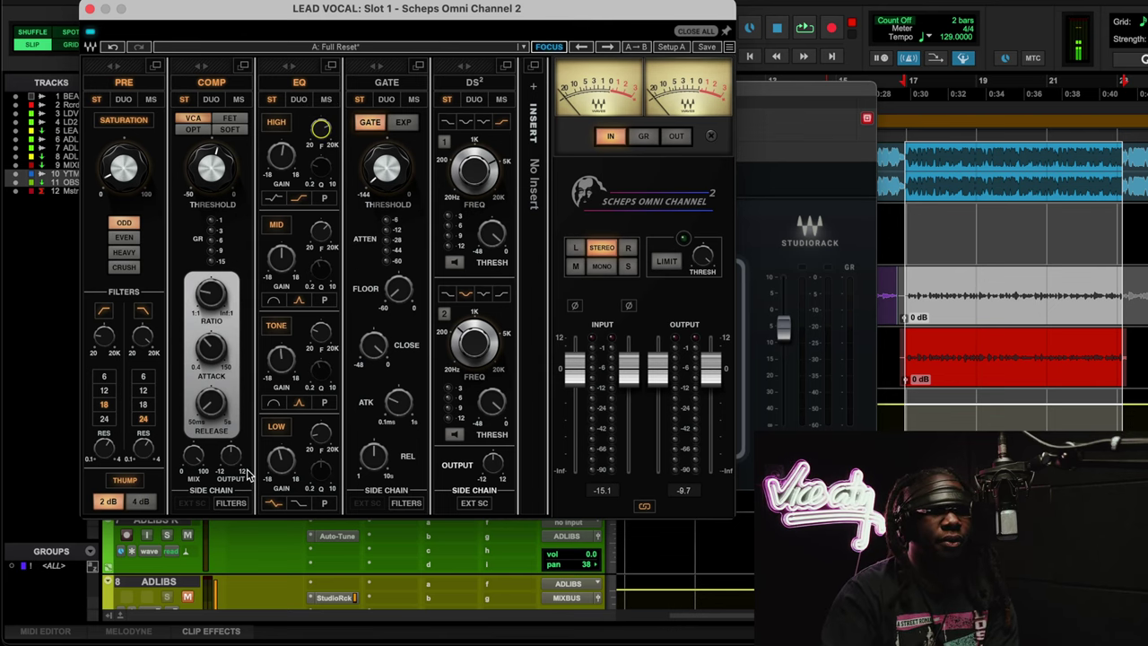
left_click(90, 11)
Open the DeEsser in the second rack slot, audition the vocal through it, and close it
left_click(275, 311)
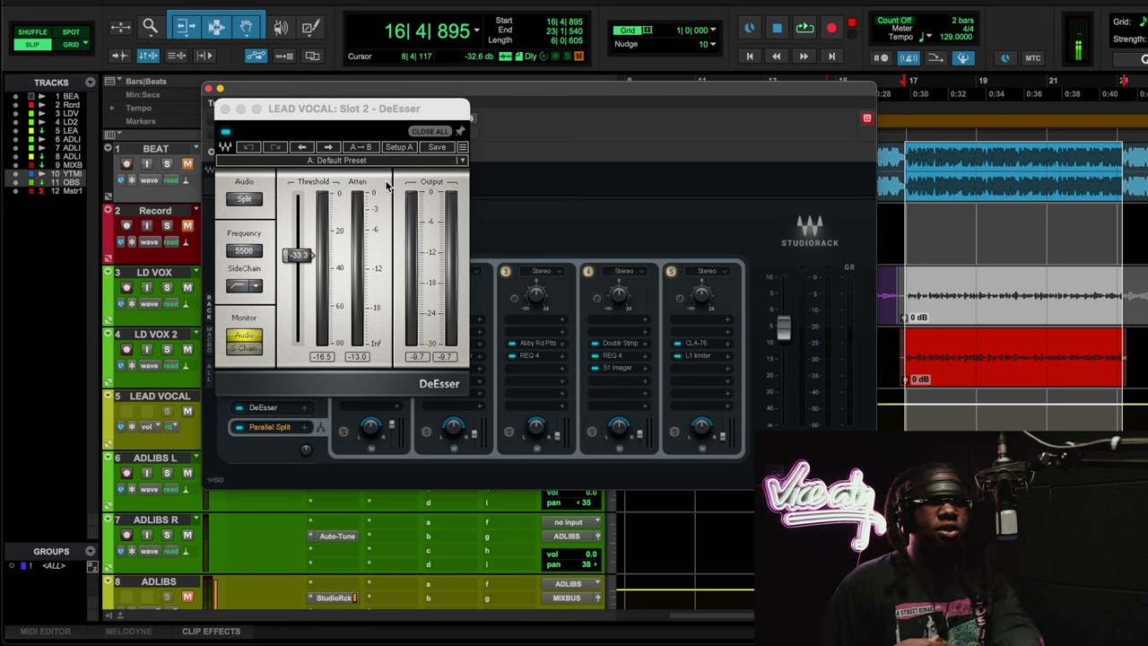
key("space")
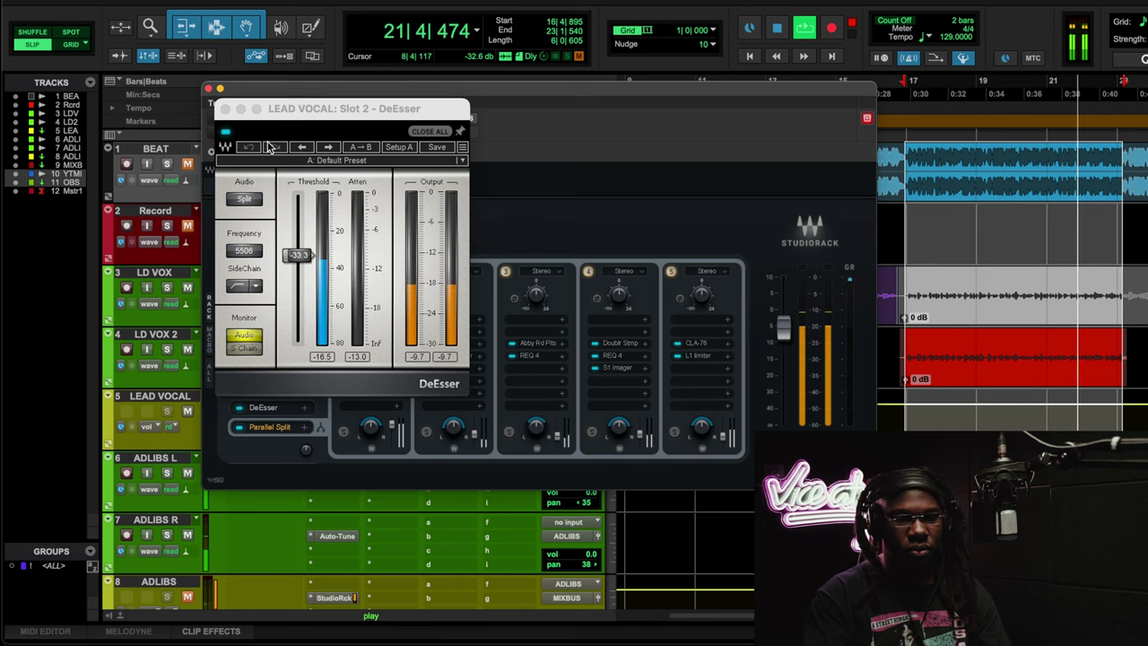
left_click(225, 109)
key("space")
Open the C4 multiband processor in the third rack slot, audition the vocal with the beat unmuted, and close it
left_click(269, 330)
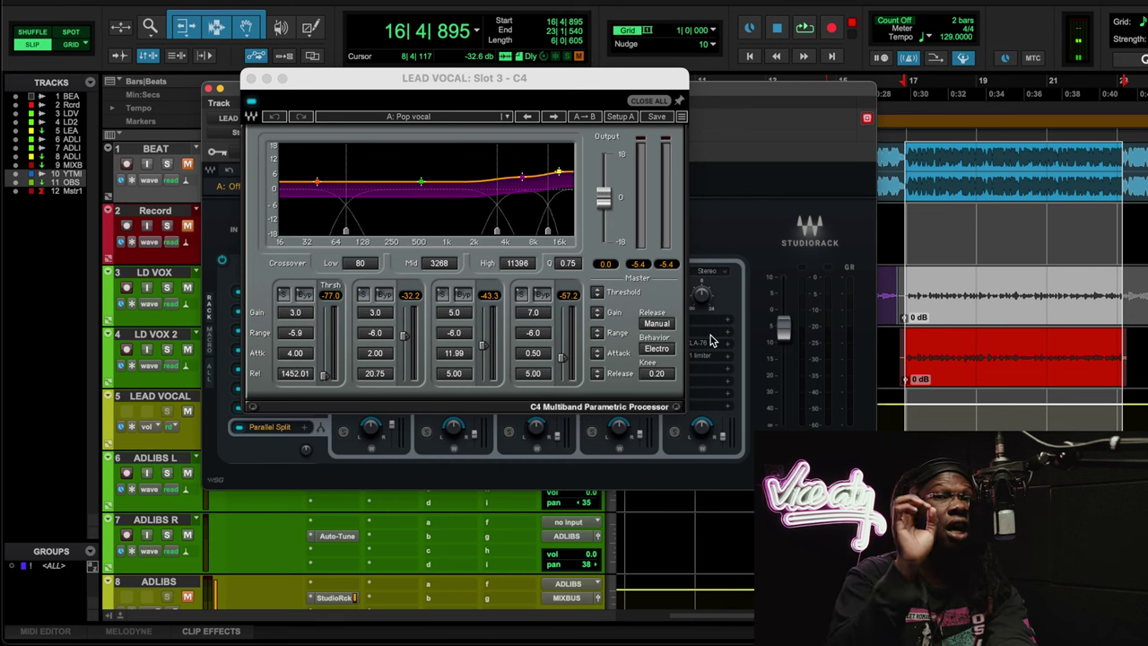
key("space")
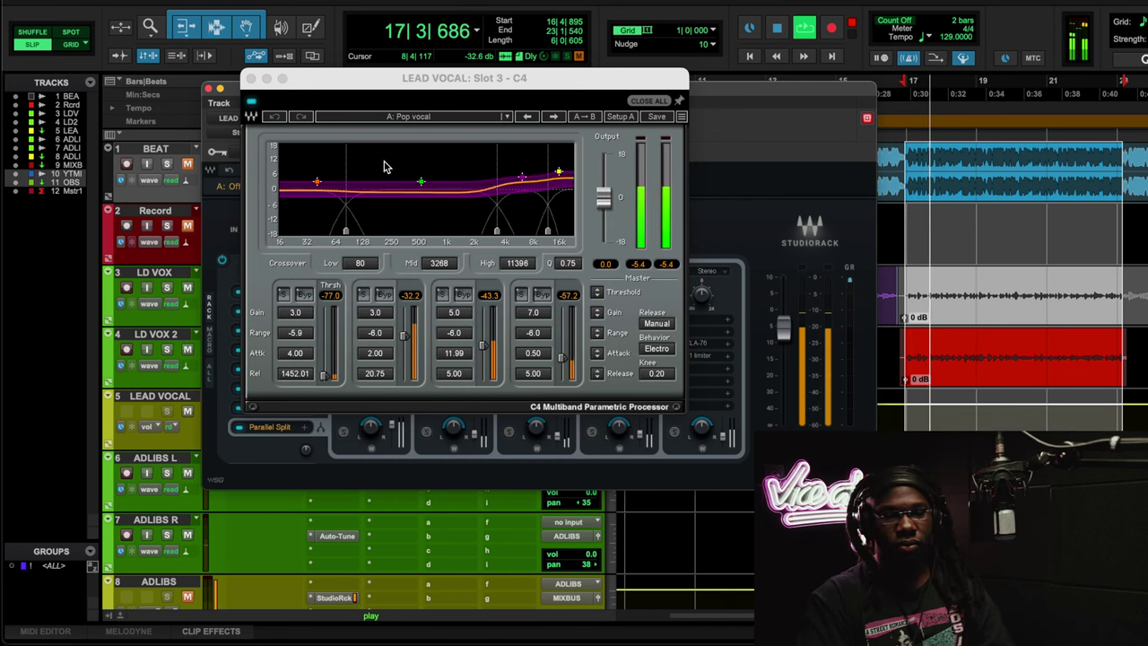
left_click(181, 155)
left_click(185, 164)
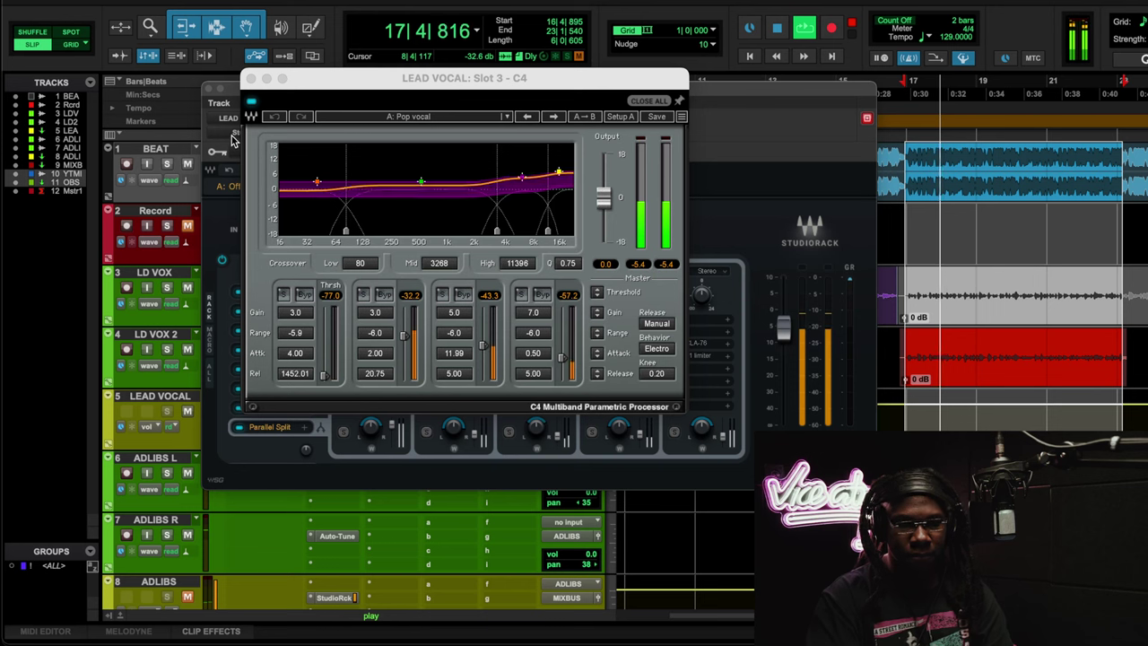
left_click(255, 108)
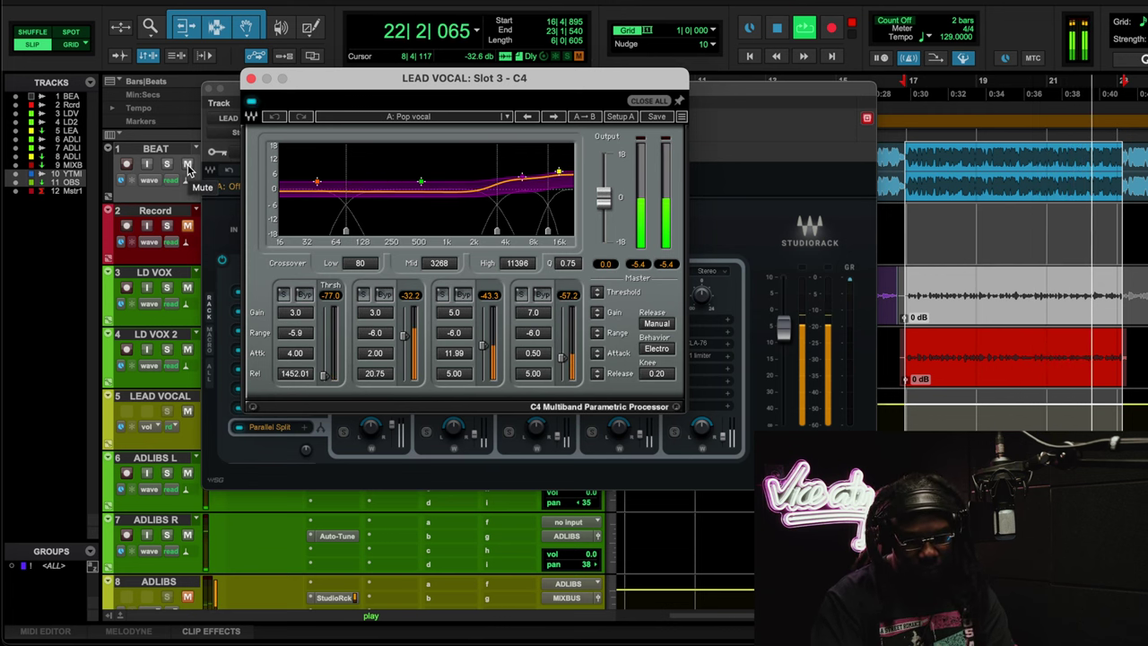
key("space")
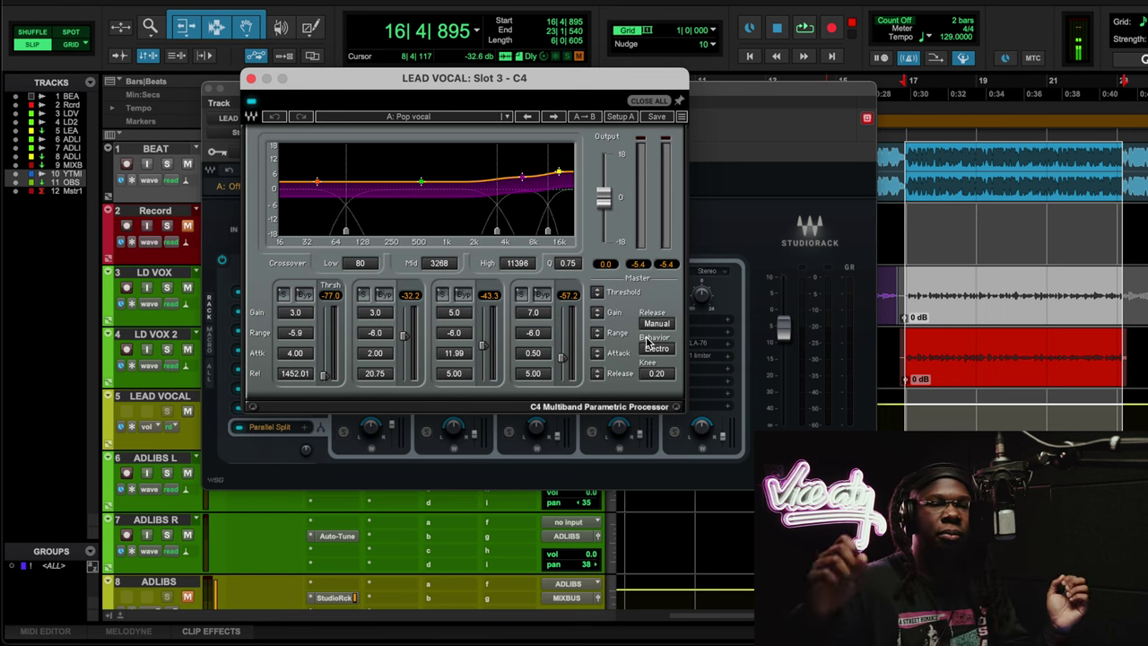
left_click(251, 78)
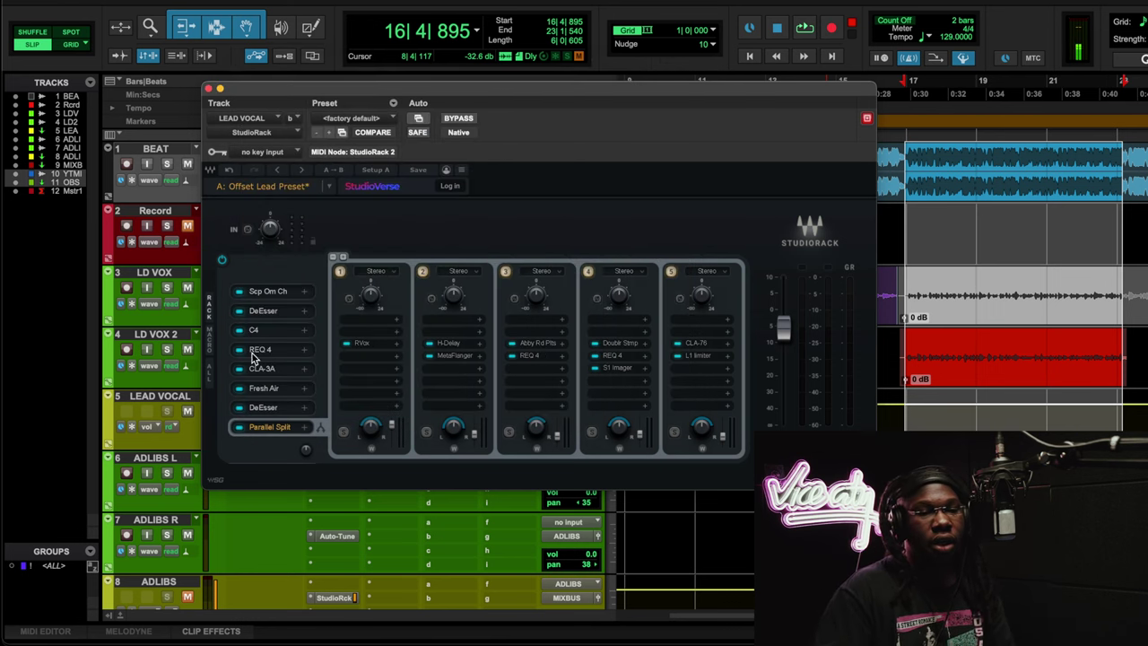
Open the CLA-3A in the fifth rack slot and switch it from Limiter to Comp mode
left_click(262, 368)
left_click_drag(562, 117, 456, 151)
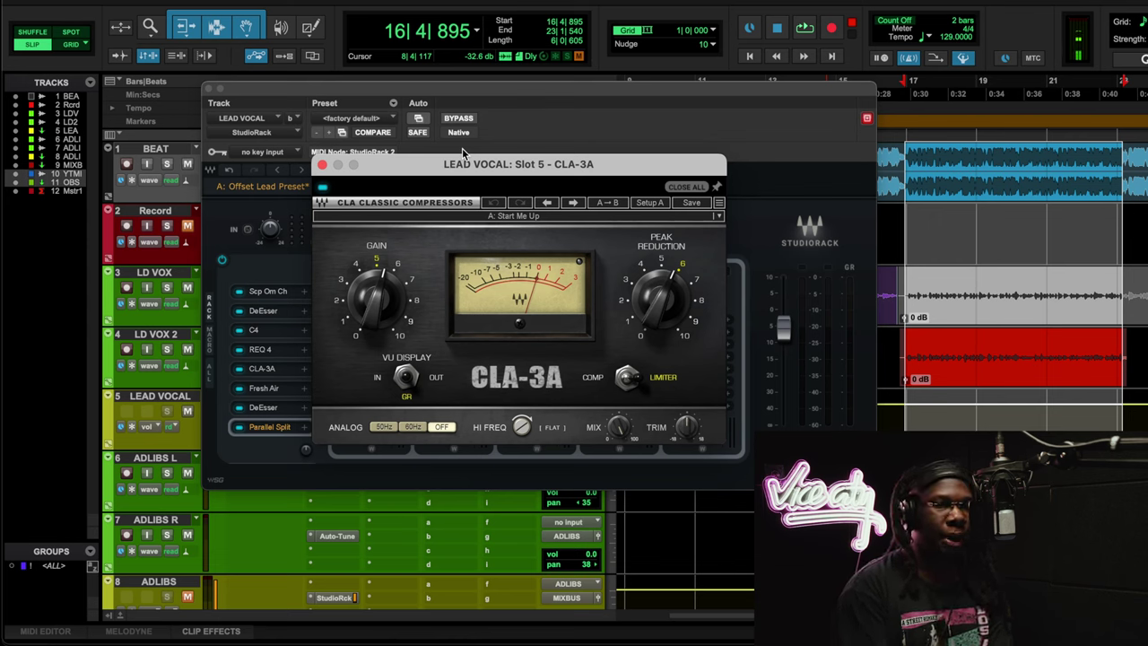
left_click(600, 380)
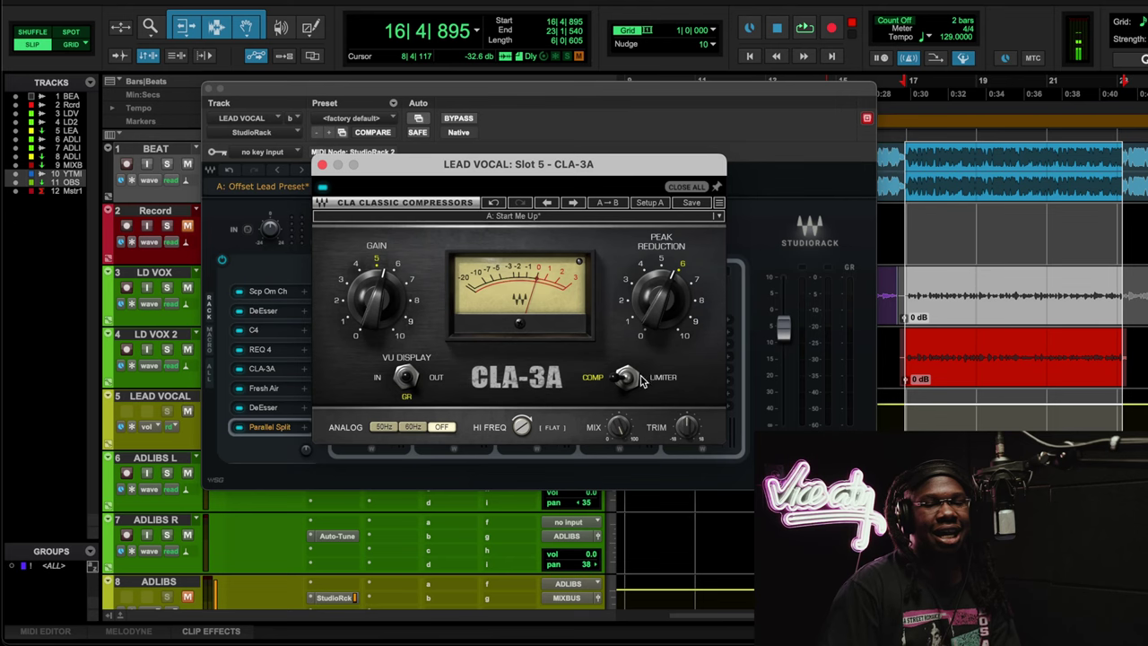
left_click(639, 378)
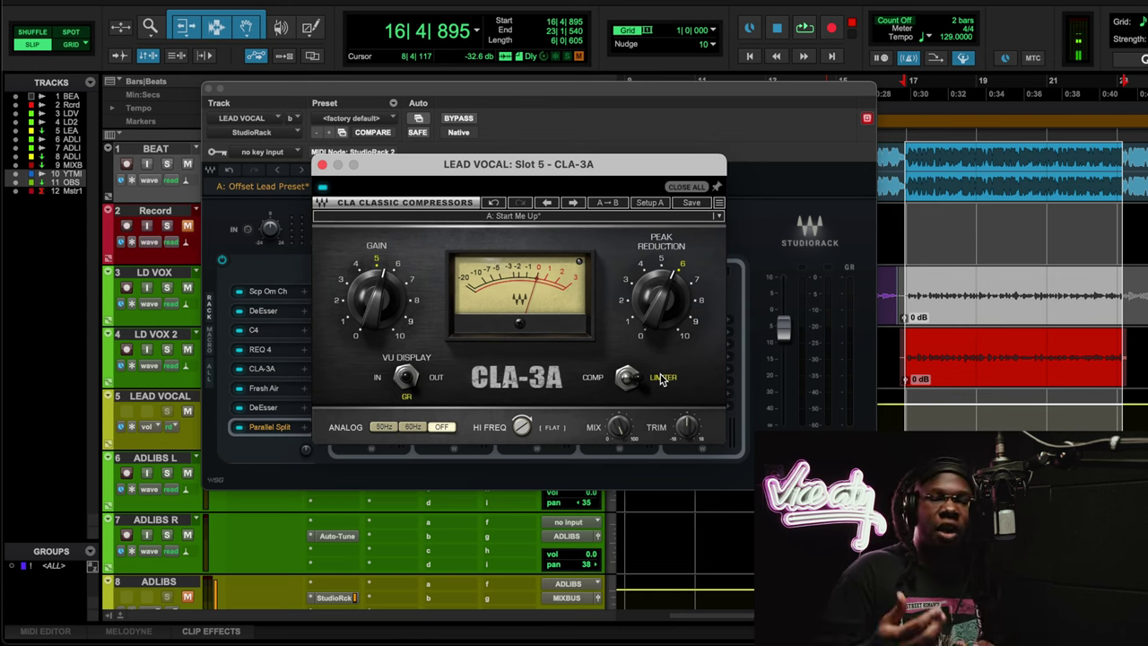
left_click(628, 378)
left_click(628, 377)
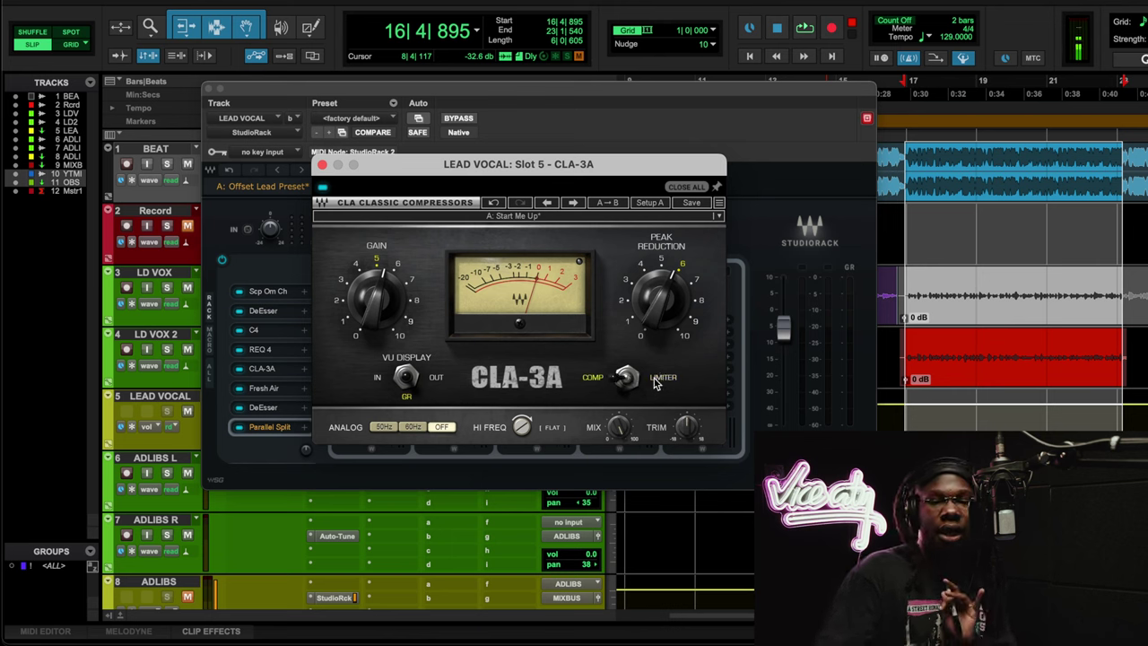
Compare the CLA-3A's Comp and Limiter modes during playback, leave it in Limiter mode, and close the plug-in
key("space")
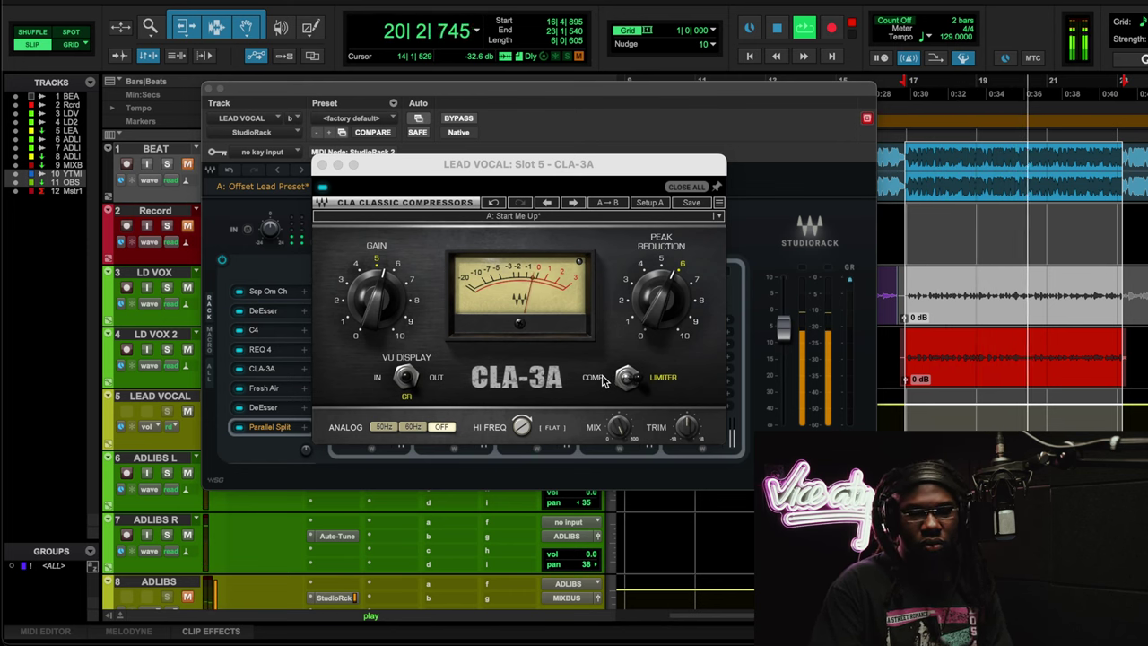
left_click(604, 380)
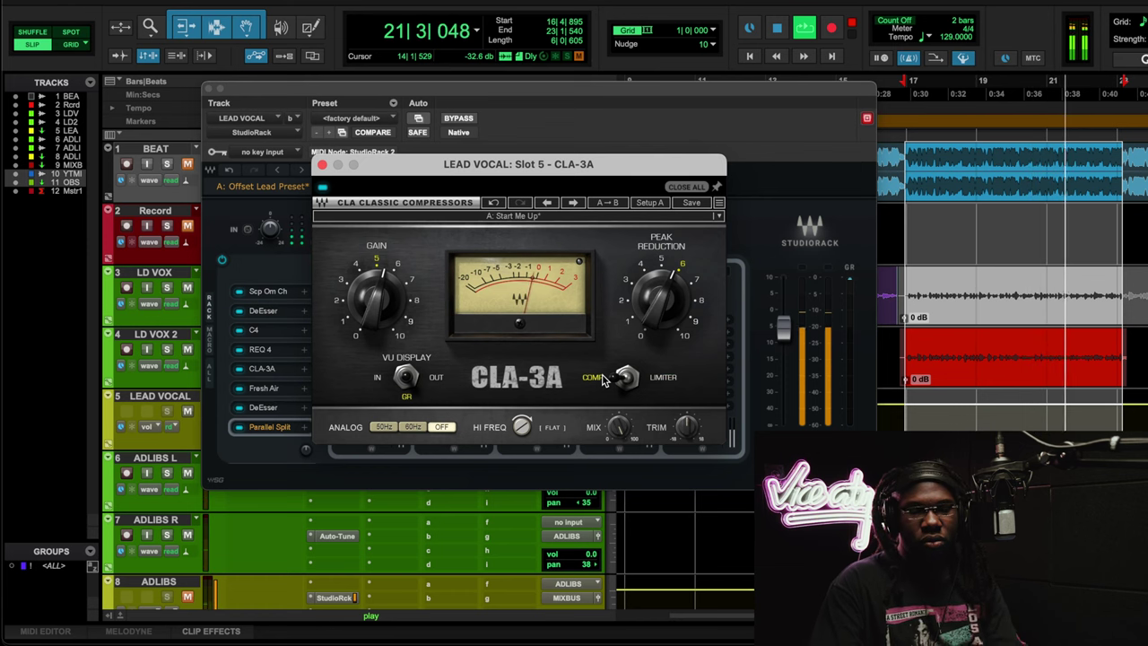
key("space")
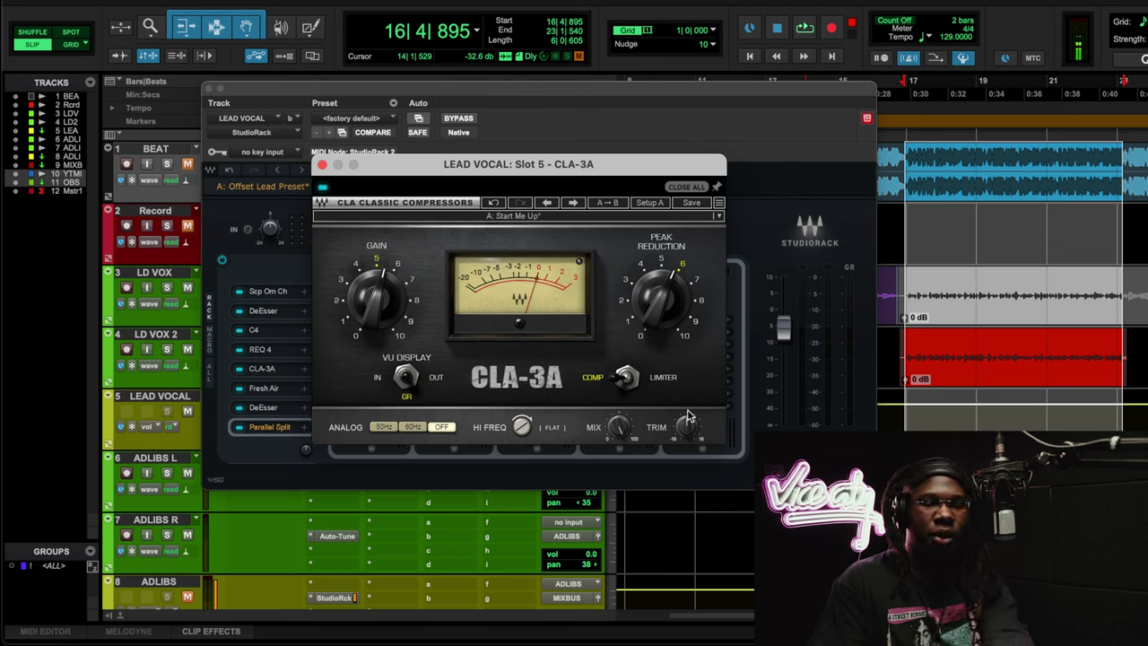
key("space")
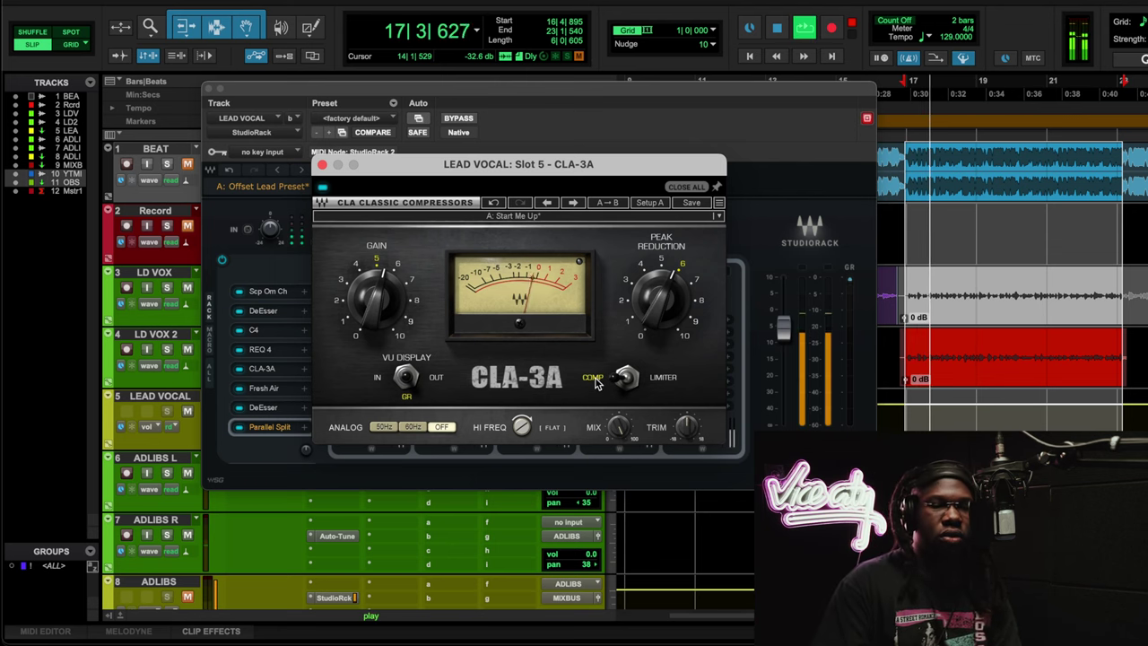
left_click(655, 380)
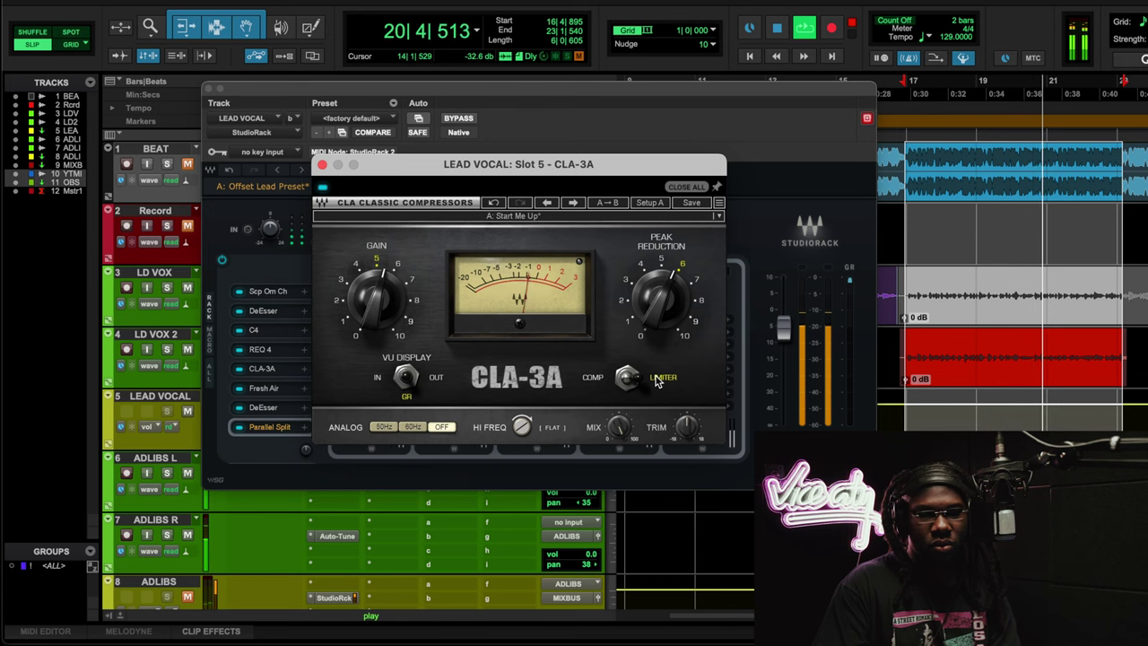
left_click(593, 381)
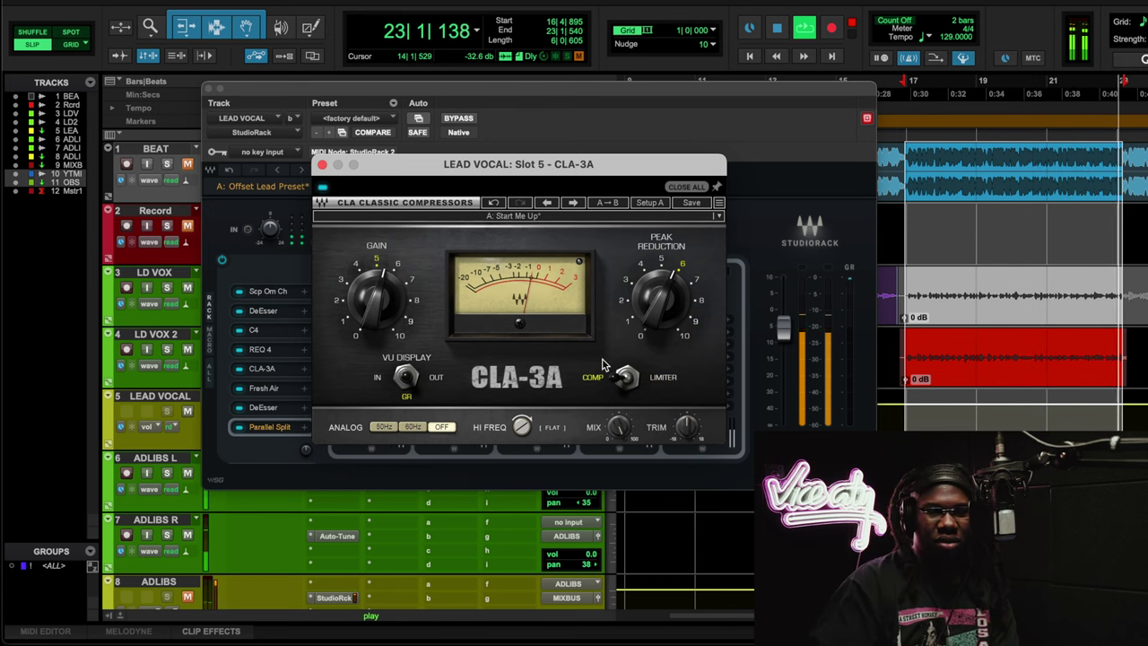
left_click(648, 375)
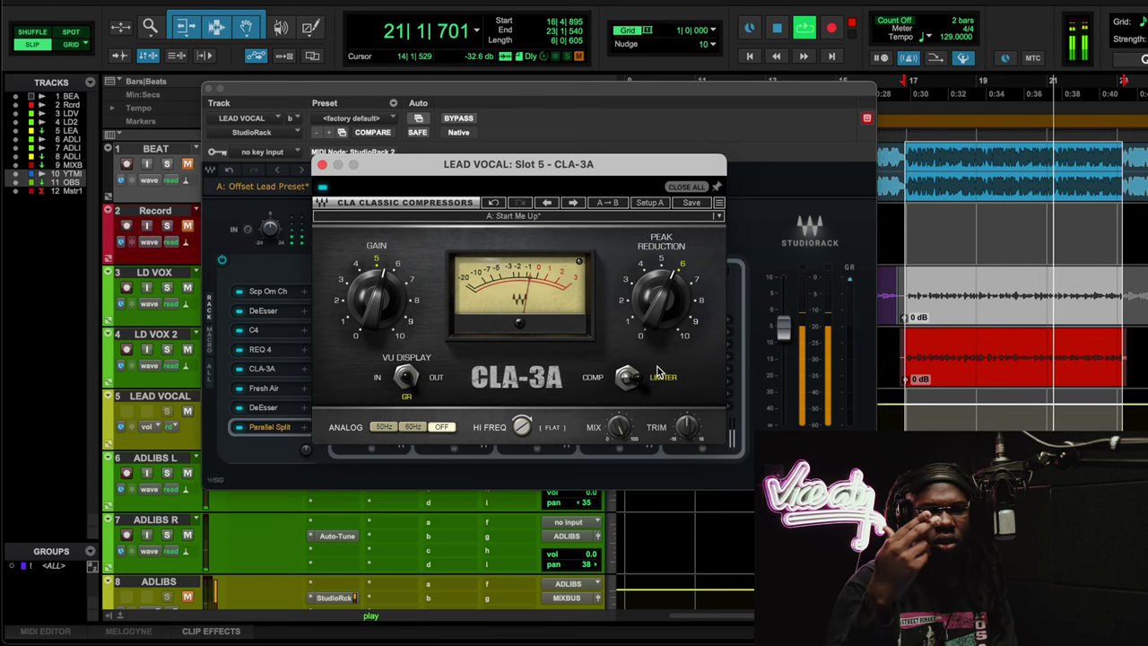
key("space")
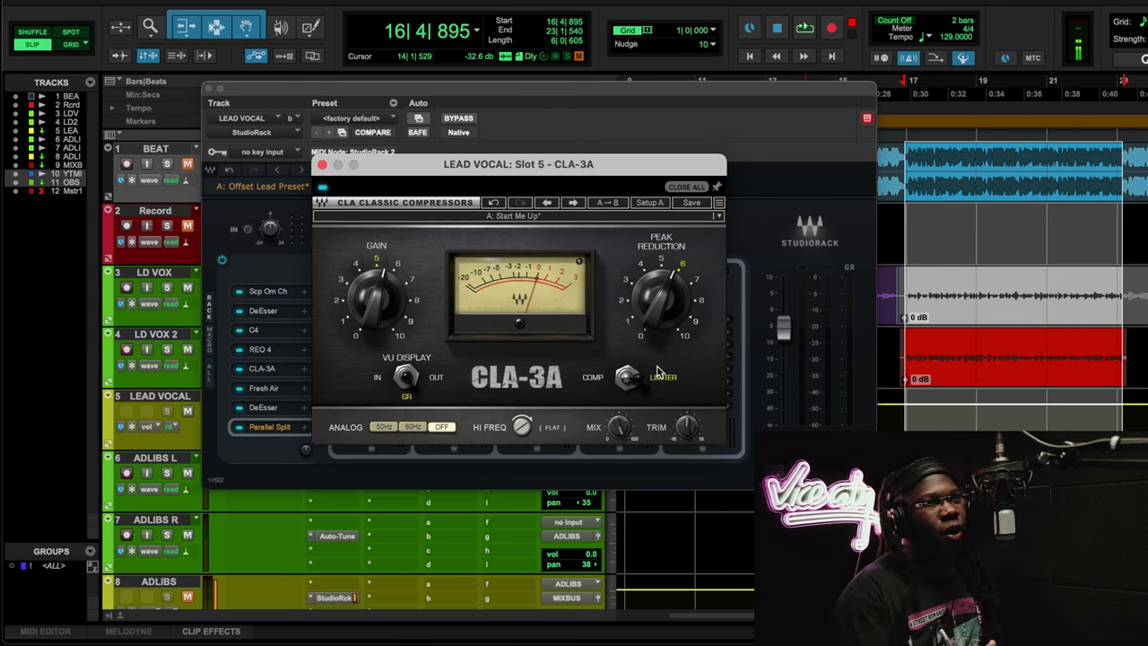
left_click(328, 165)
Open the REQ 4 in the fourth rack slot and set band 1's Q to 0.86
left_click(264, 350)
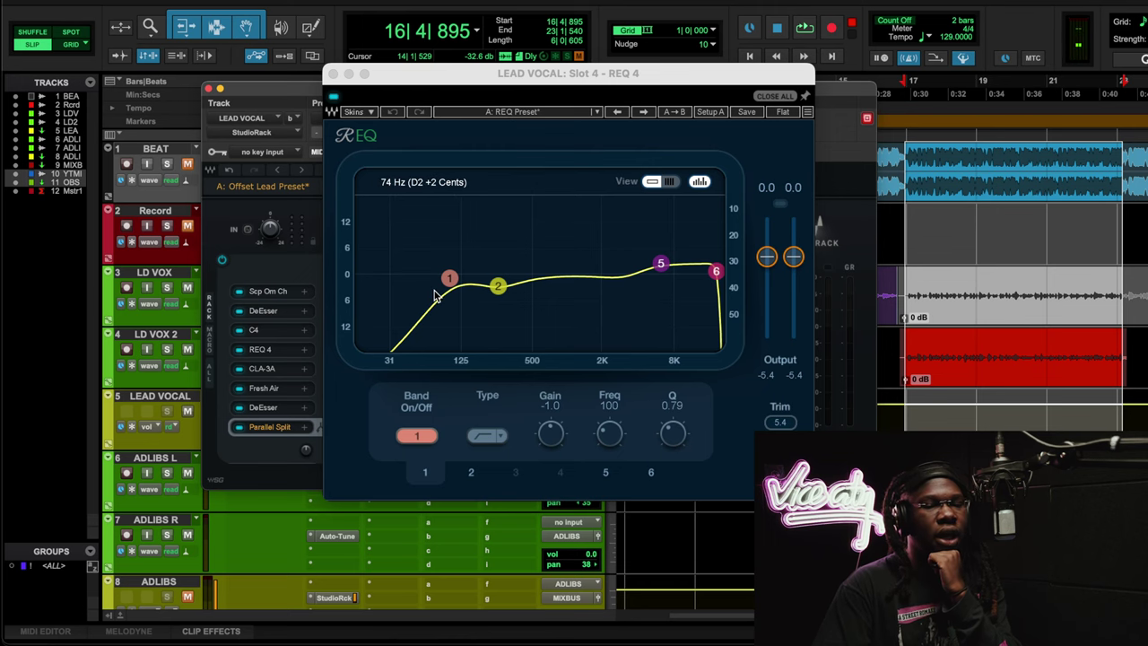
left_click(288, 366)
left_click(284, 362)
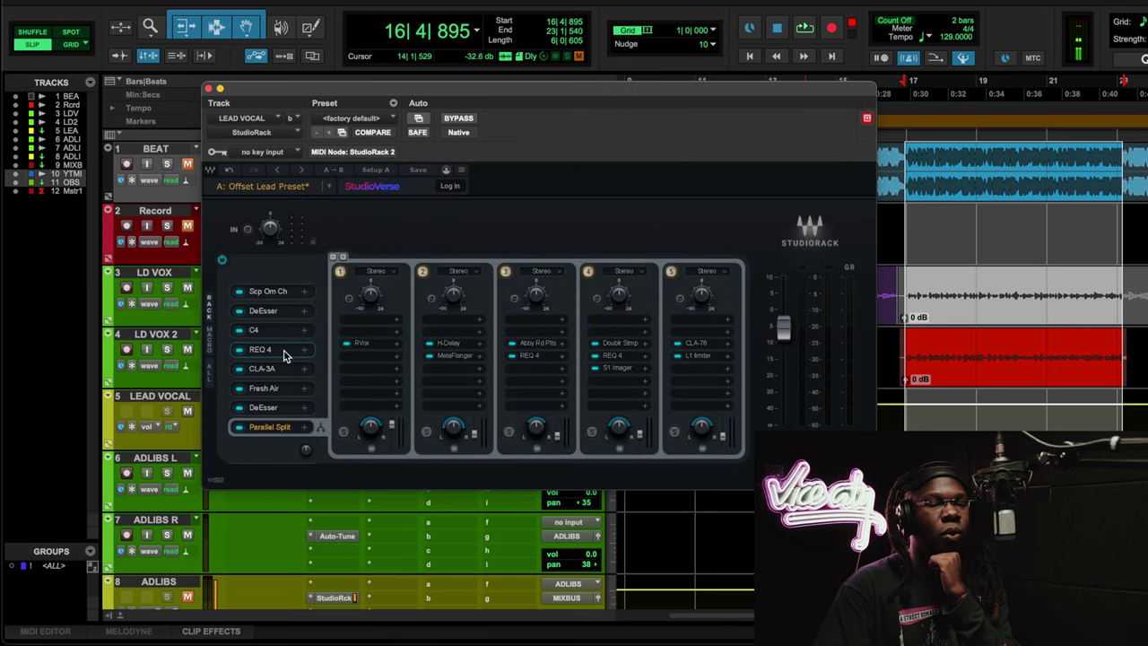
left_click(278, 351)
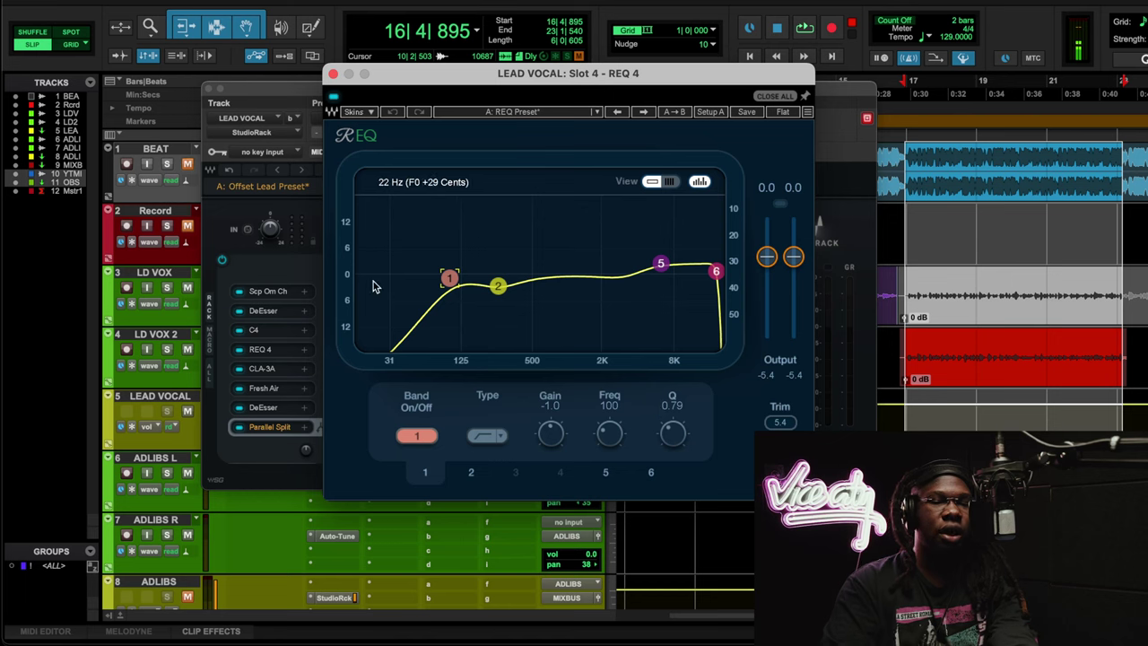
left_click_drag(673, 434, 672, 429)
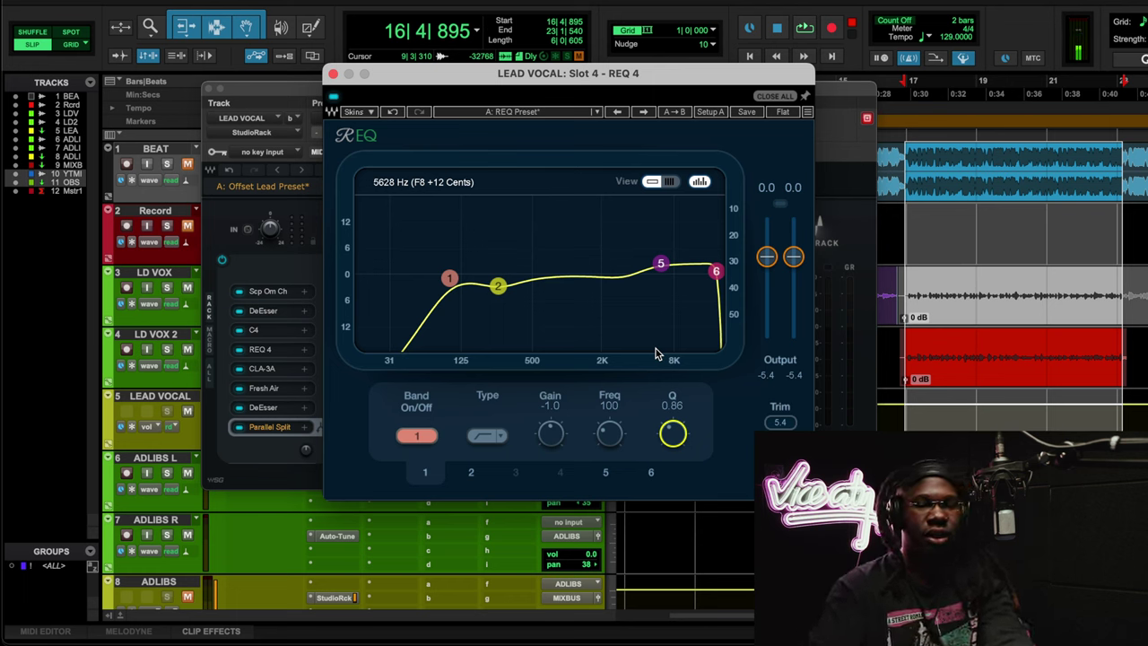
Sweep REQ 4 band 1's Q between 0.71 and 1.41 during playback, set it to 0.74, and close the plug-in
key("space")
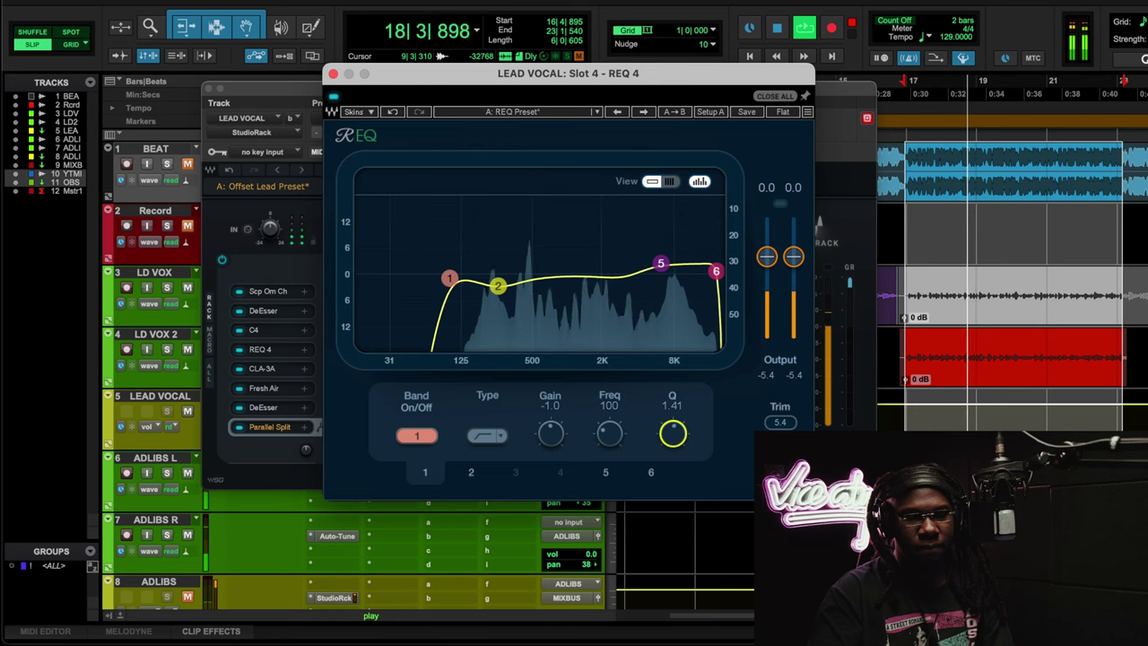
scroll(674, 437, "up", 3)
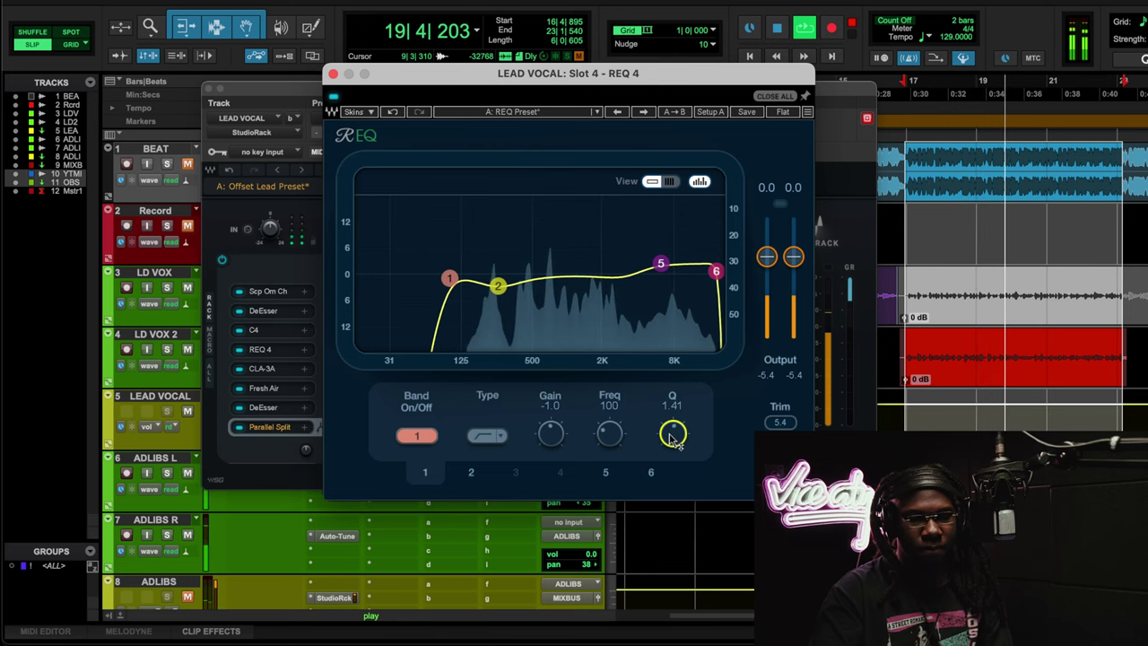
scroll(673, 437, "down", 3)
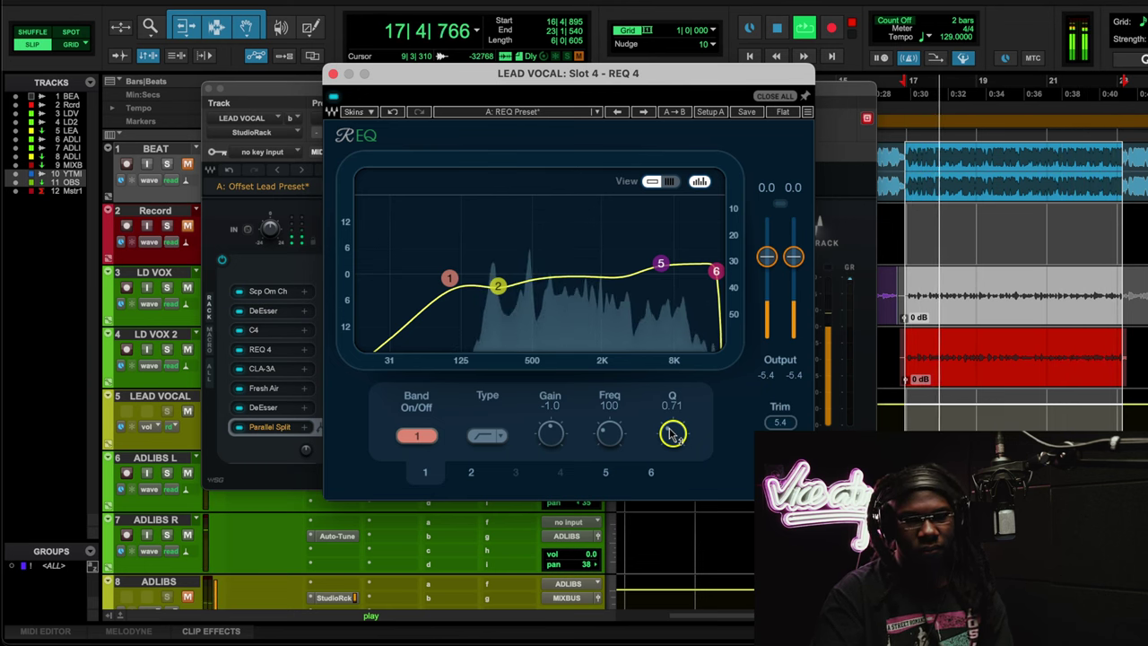
scroll(673, 434, "up", 5)
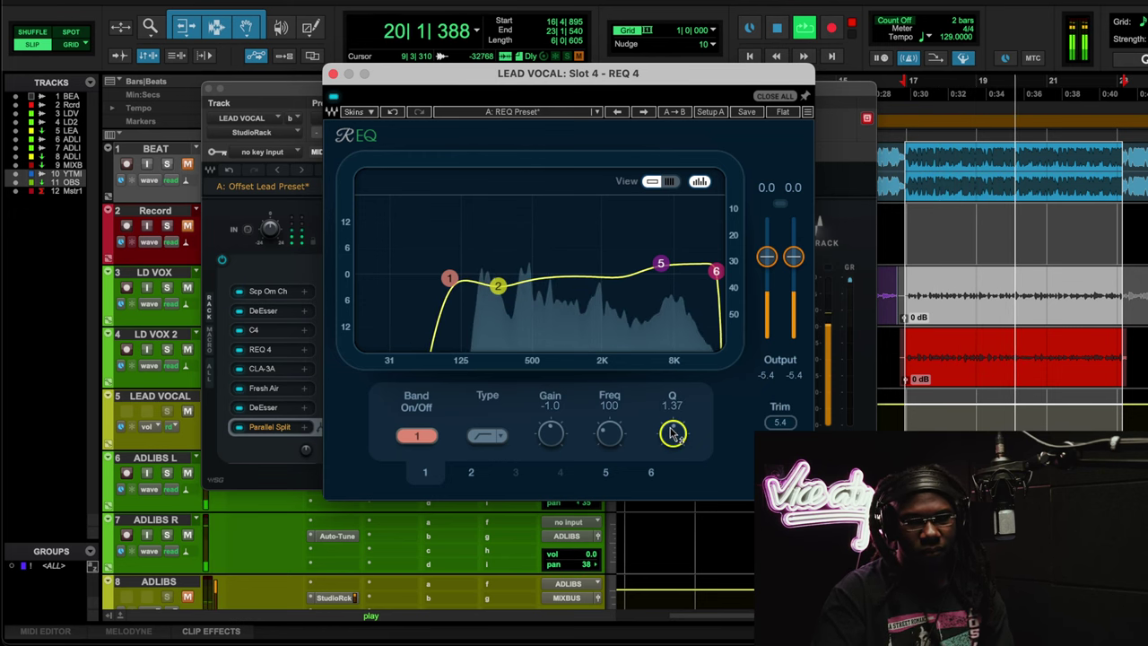
scroll(673, 435, "down", 5)
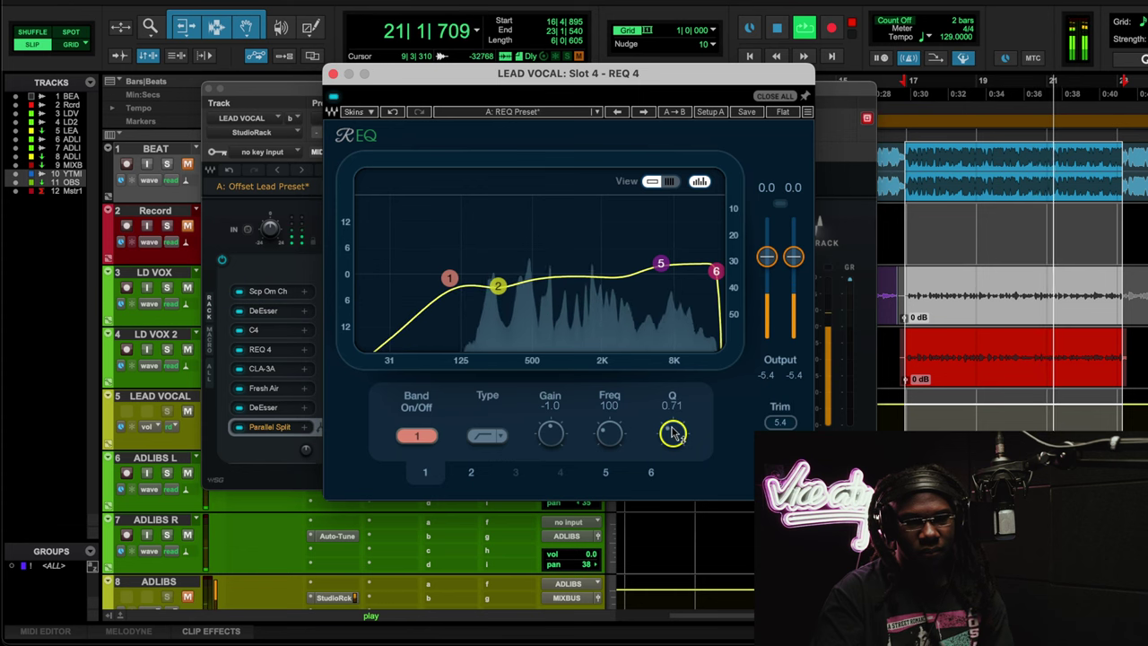
scroll(673, 434, "up", 5)
key("space")
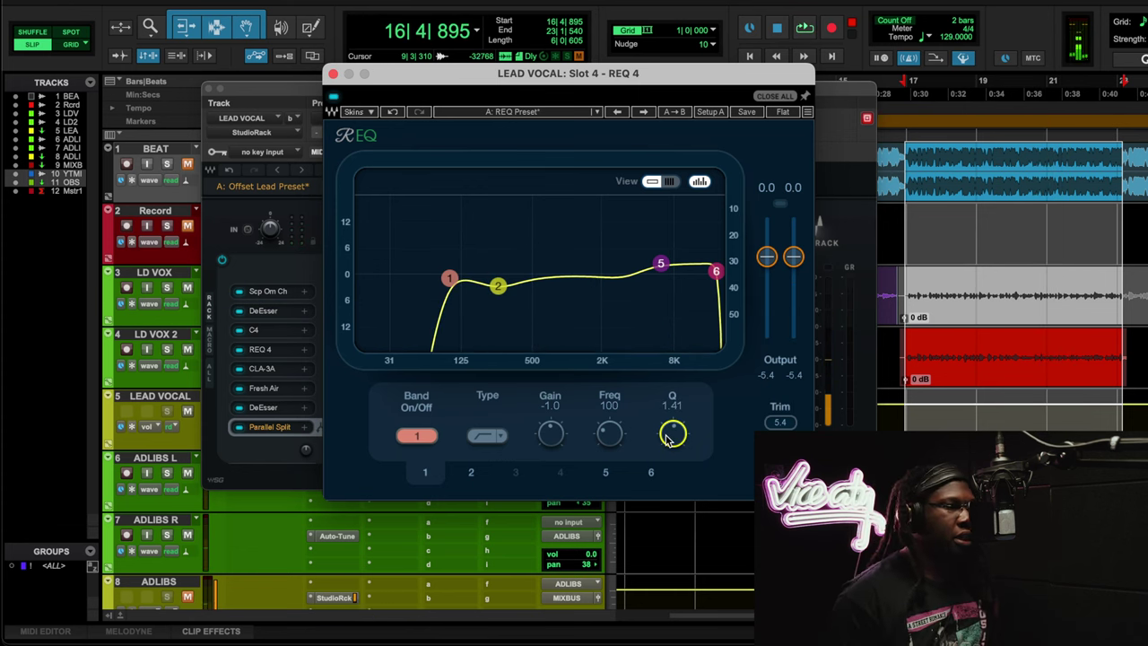
scroll(673, 434, "down", 5)
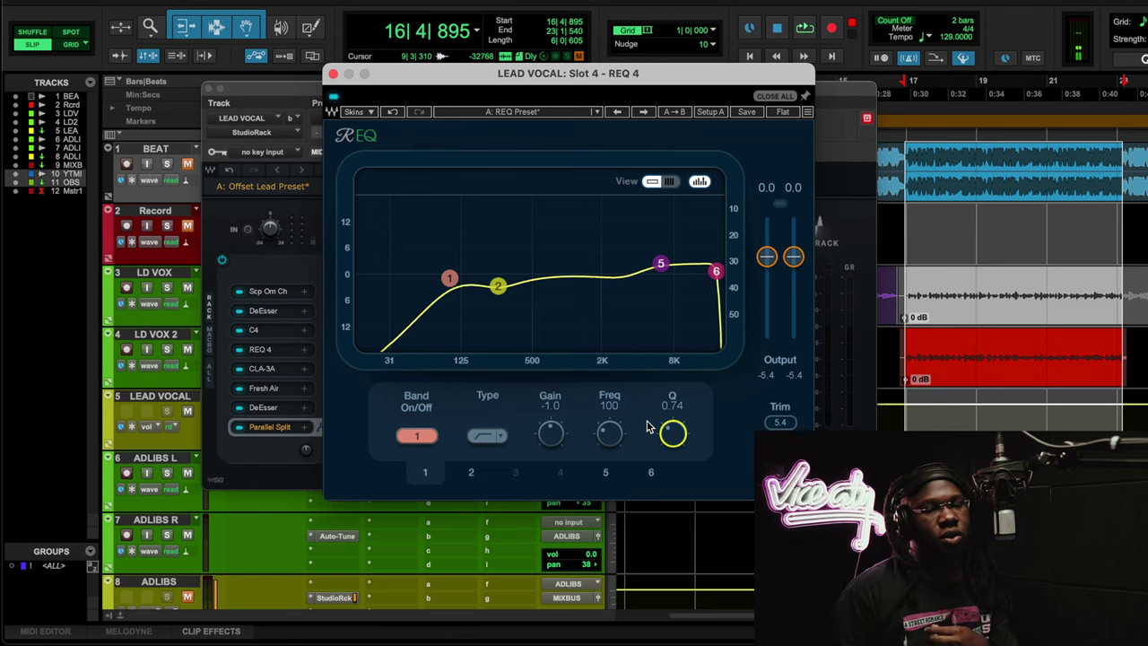
left_click(334, 74)
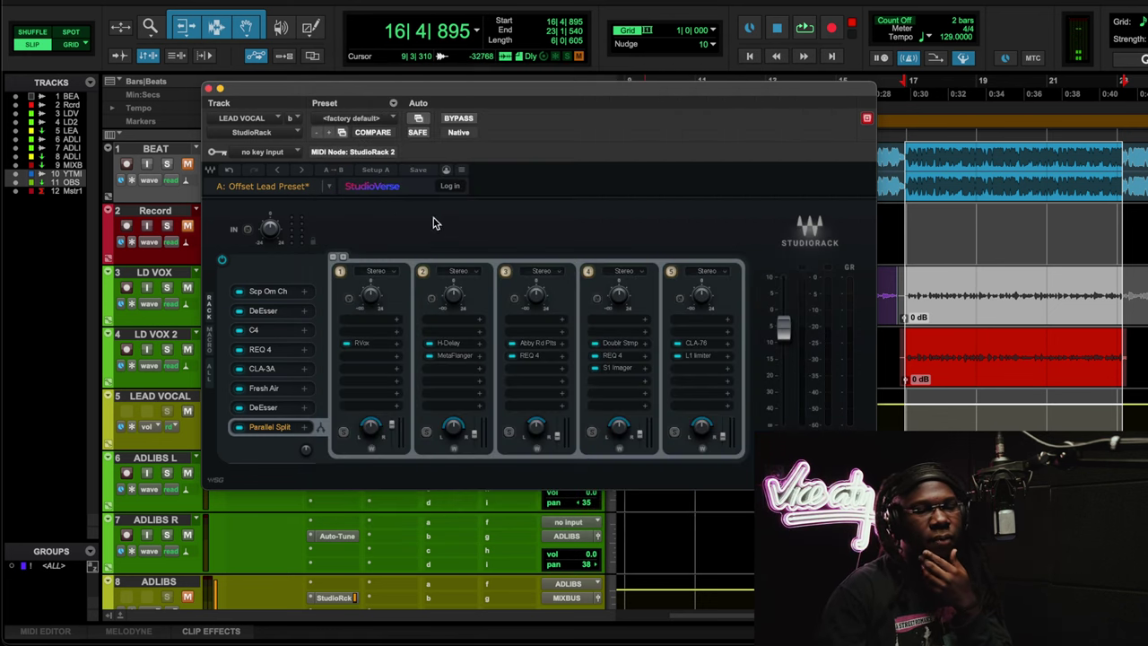
Open Fresh Air in the sixth rack slot, compare it bypassed and active with the beat unmuted, and close it
left_click(286, 387)
left_click_drag(523, 138, 420, 90)
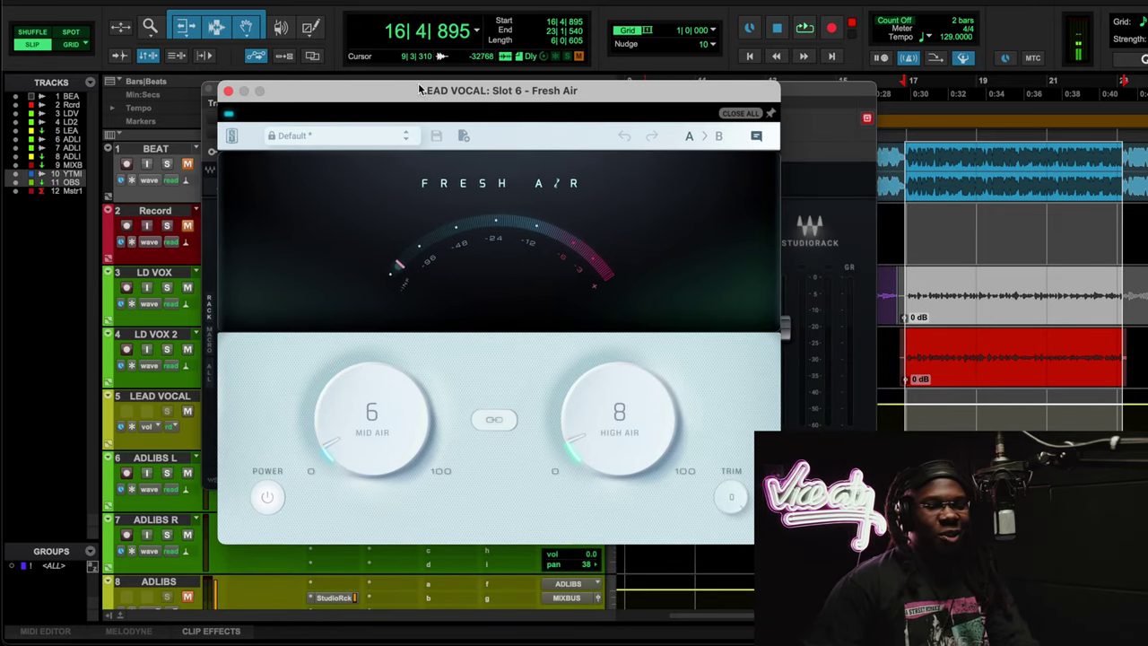
key("space")
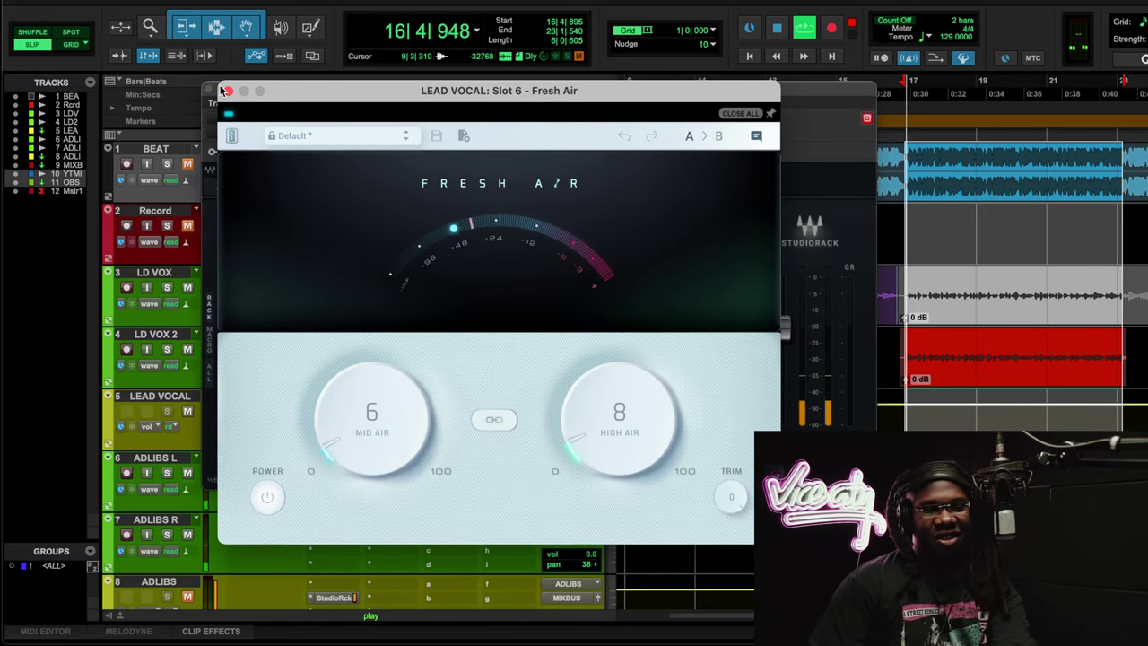
left_click(187, 163)
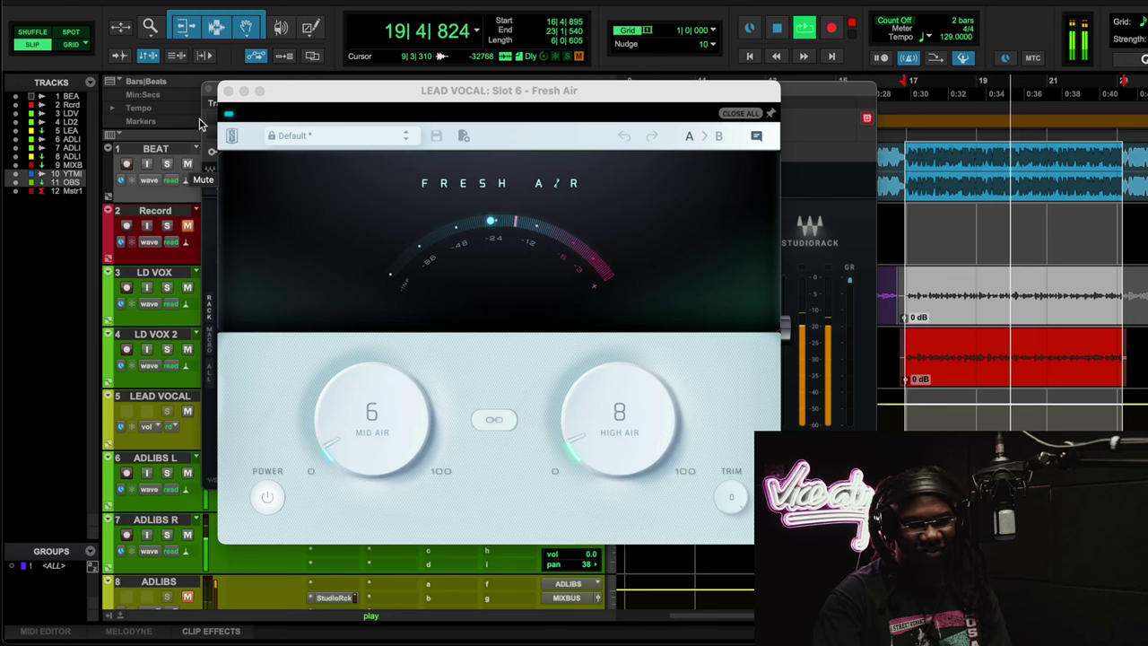
left_click(229, 114)
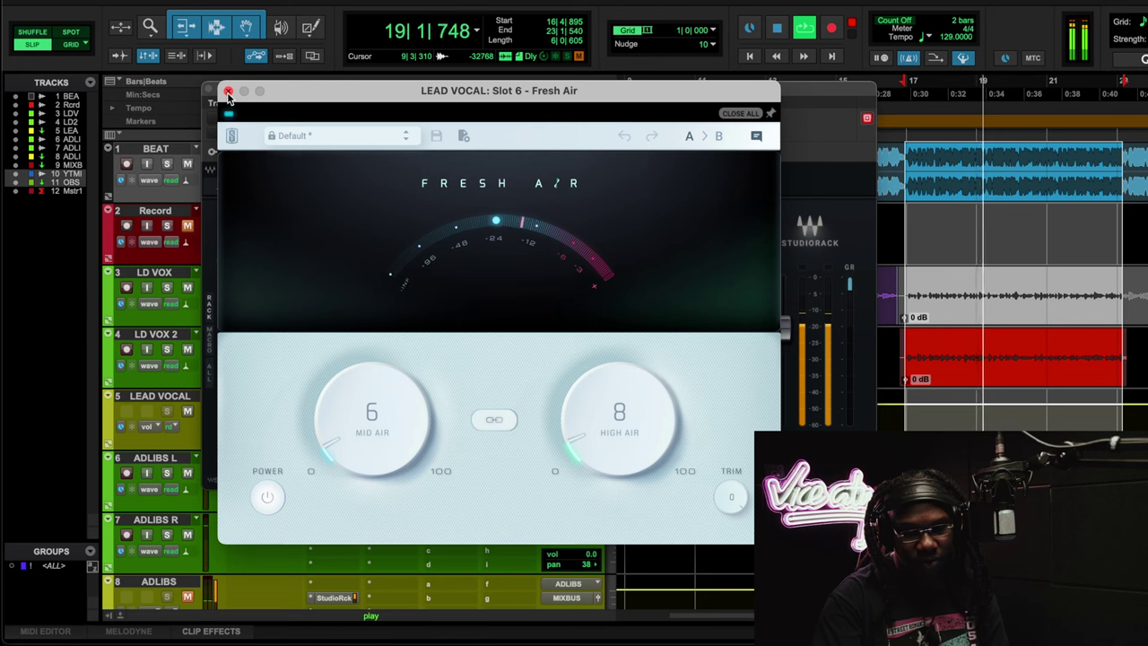
left_click(229, 114)
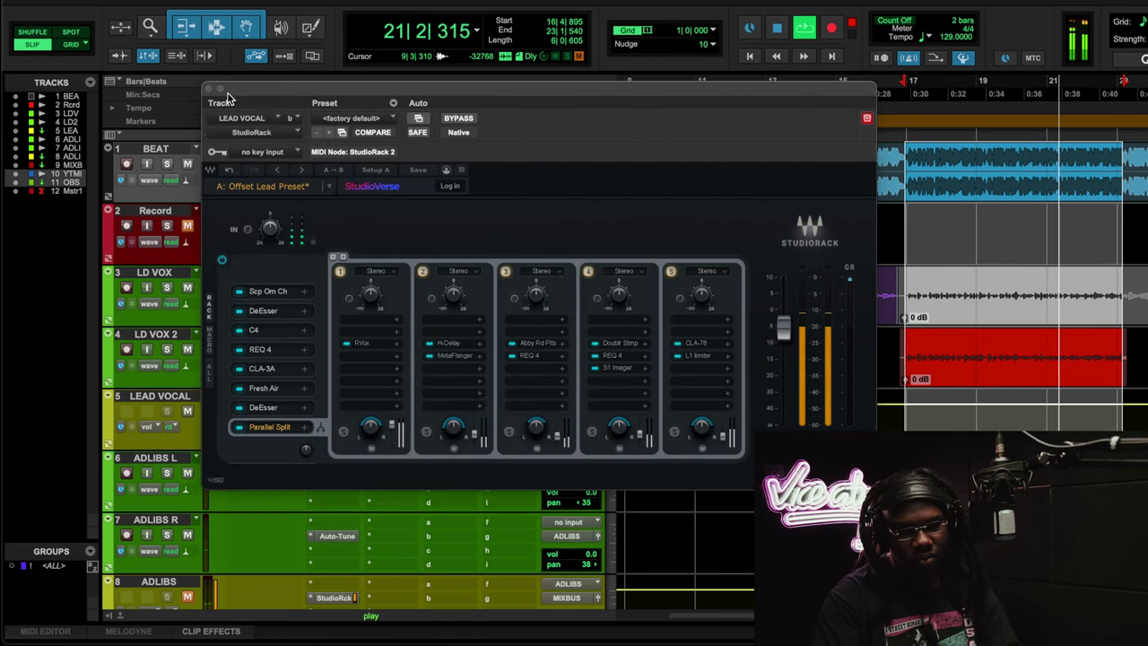
left_click(228, 91)
key("space")
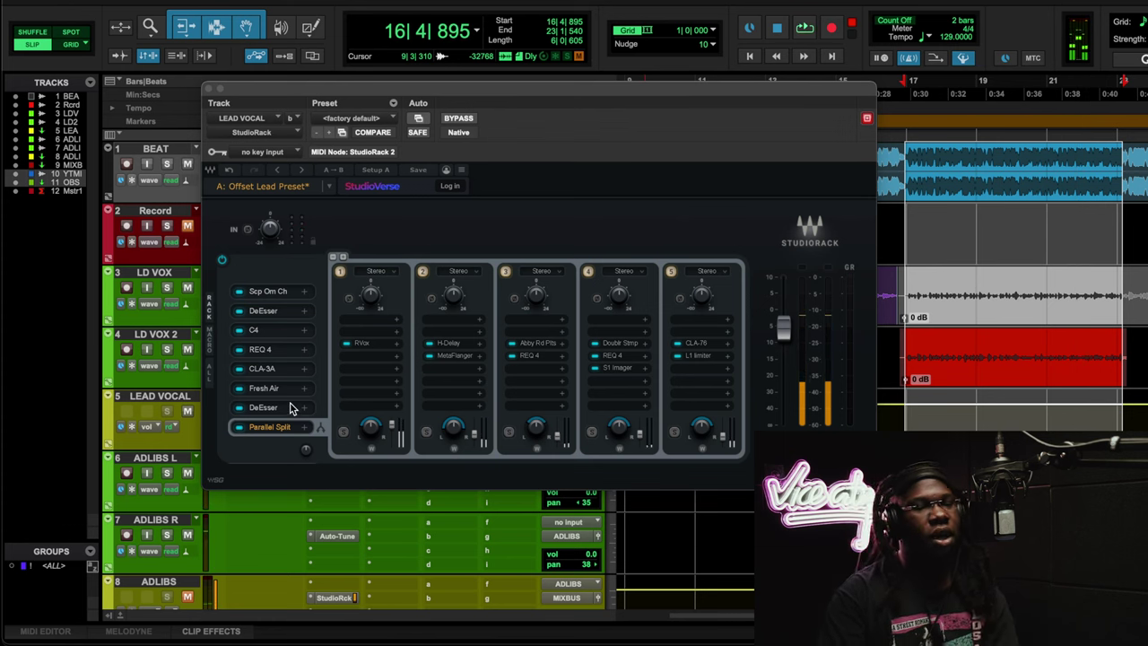
Open the DeEsser in the seventh rack slot, mute the beat, and audition the vocal with sidechain monitoring
left_click(285, 407)
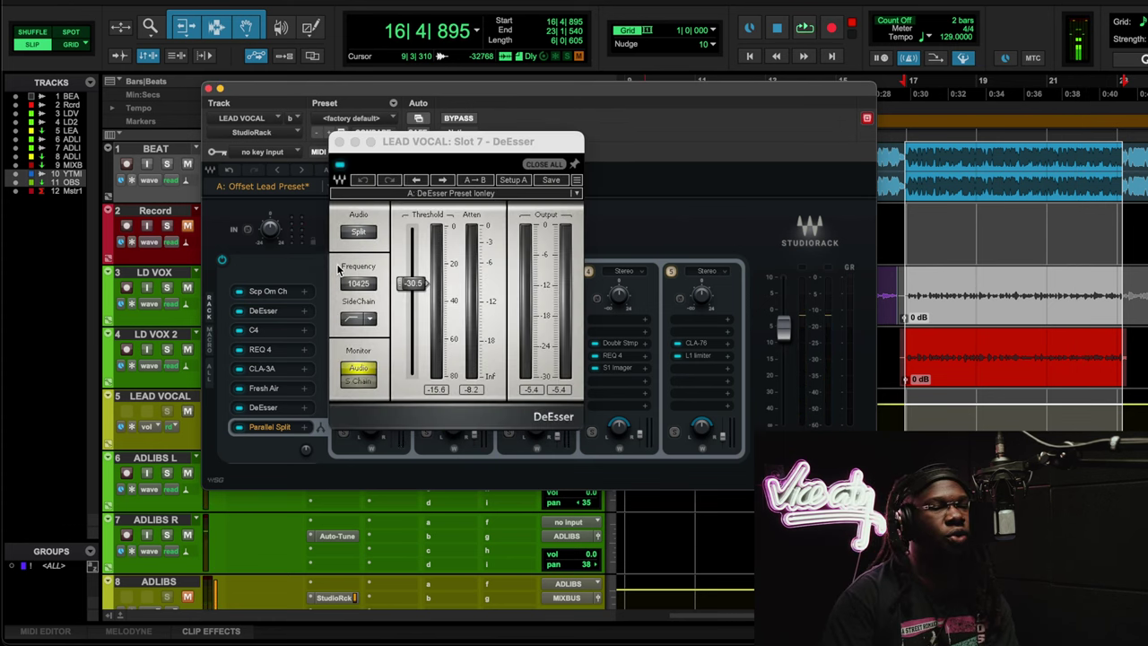
left_click(186, 164)
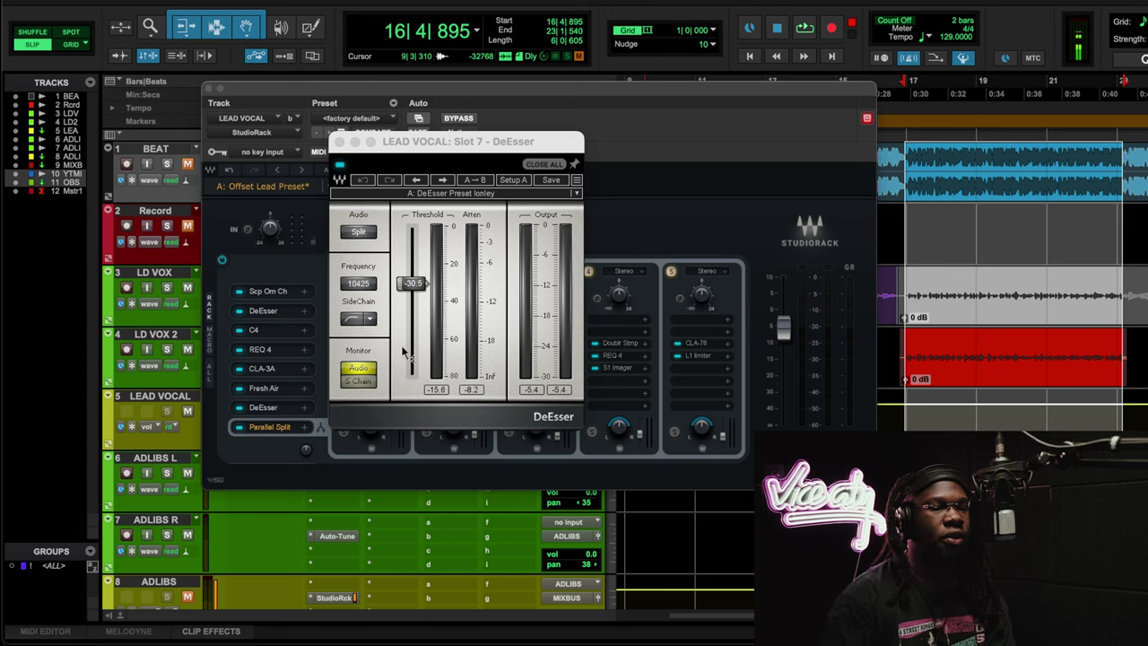
left_click(360, 380)
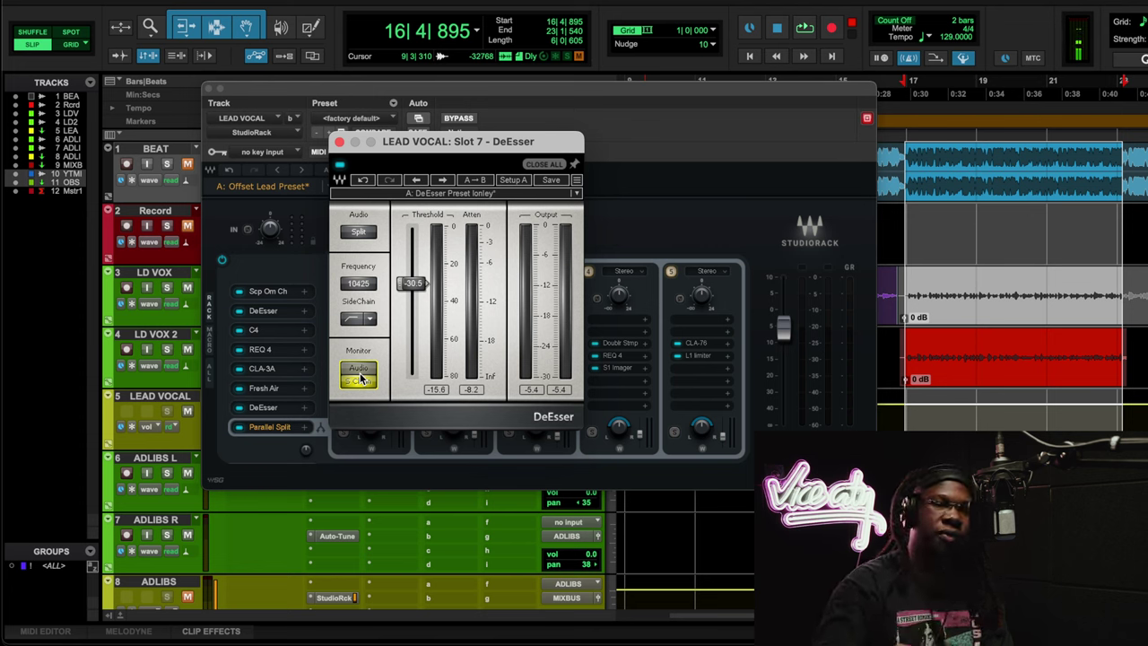
key("space")
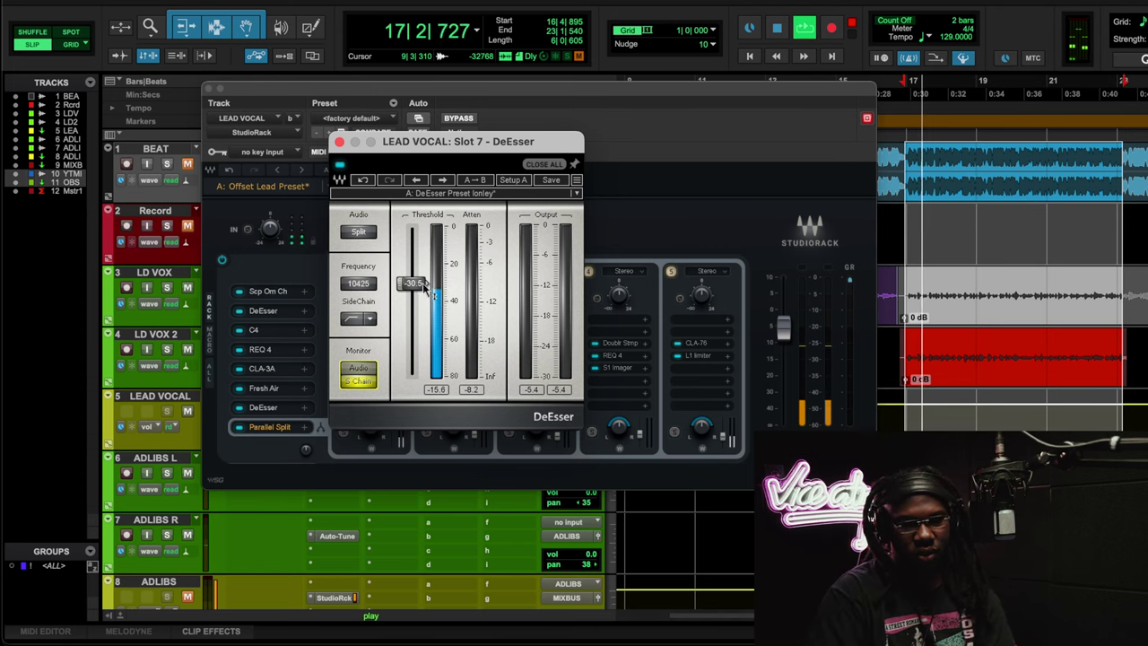
Try the slot 7 DeEsser's frequency at 10253 during playback and return it to 10425
mouse_move(357, 283)
left_mouse_down()
mouse_move(358, 305)
mouse_move(358, 280)
left_mouse_up()
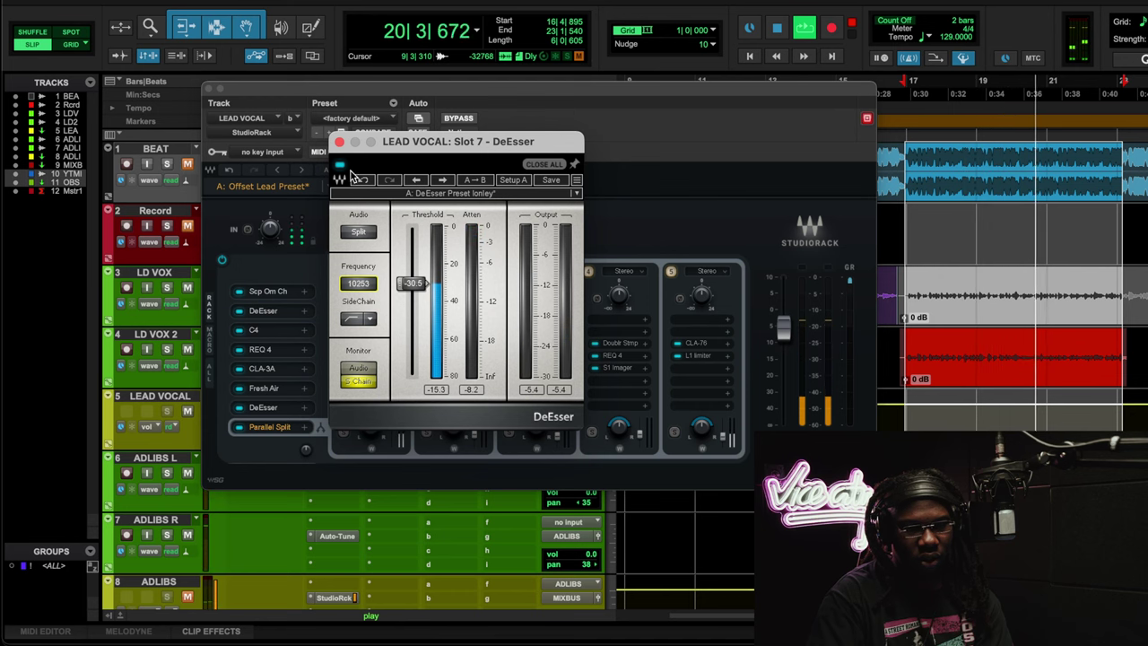
left_click(363, 181)
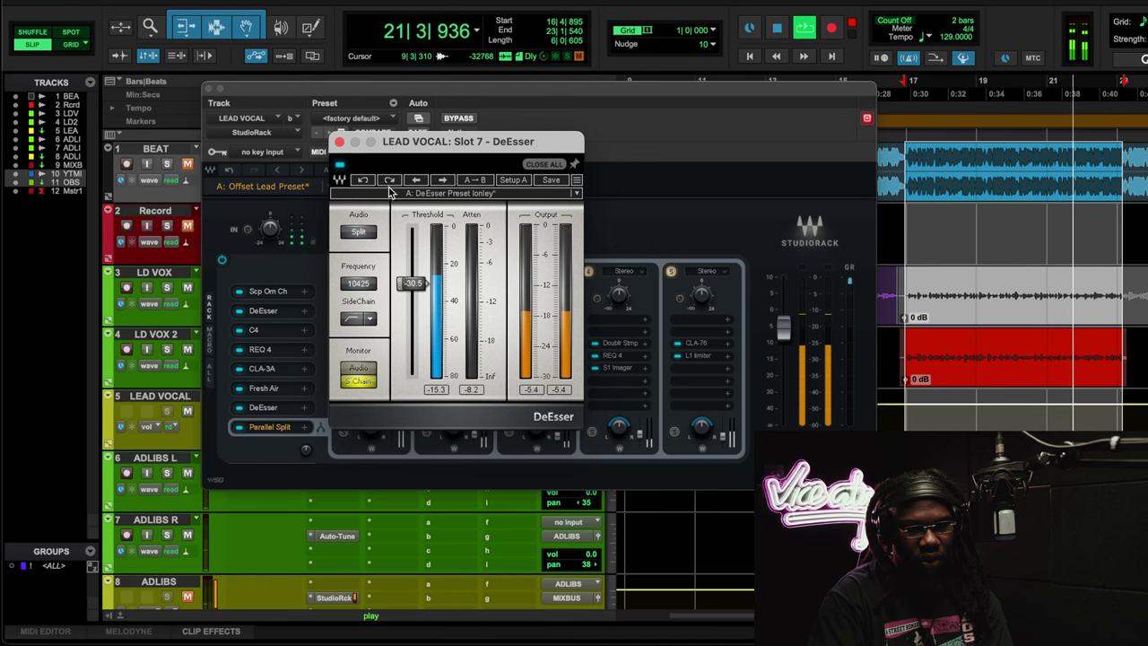
mouse_move(359, 285)
left_mouse_down()
mouse_move(359, 273)
mouse_move(359, 283)
left_mouse_up()
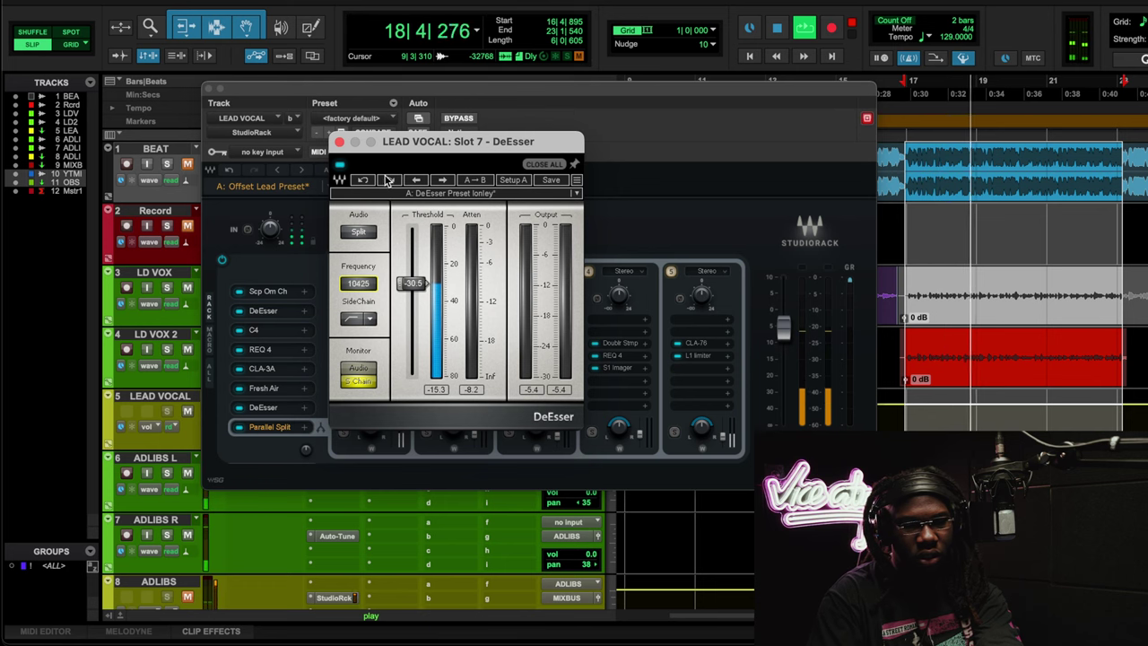
Undo the slot 7 DeEsser's changes back to Audio monitoring and close the plug-in
left_click(363, 181)
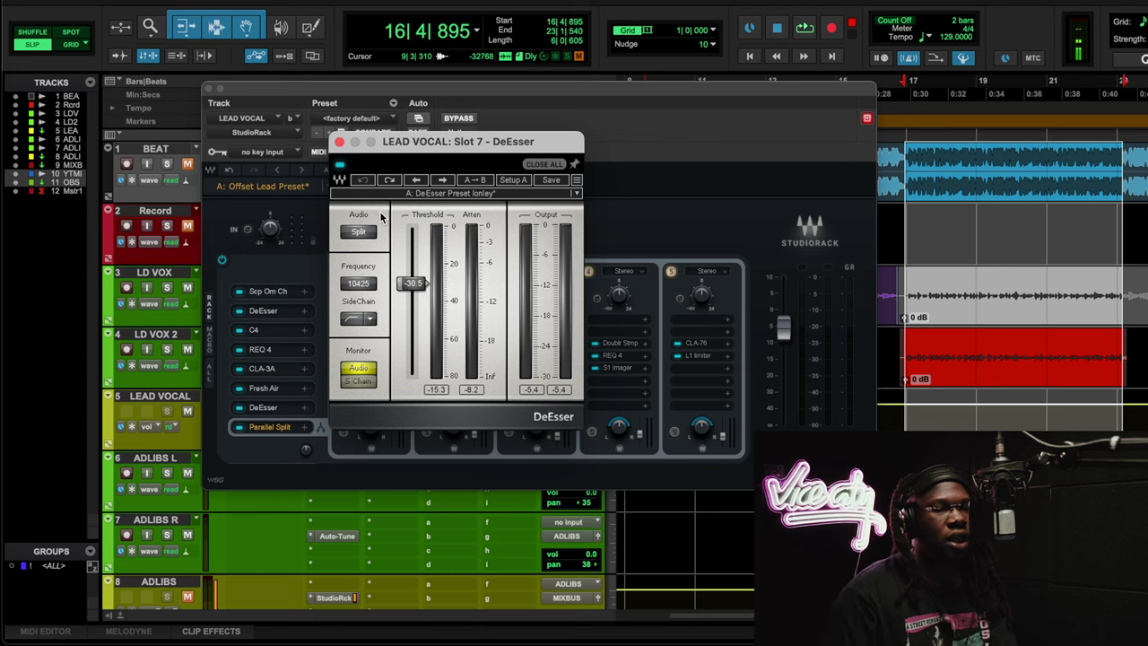
left_click(339, 142)
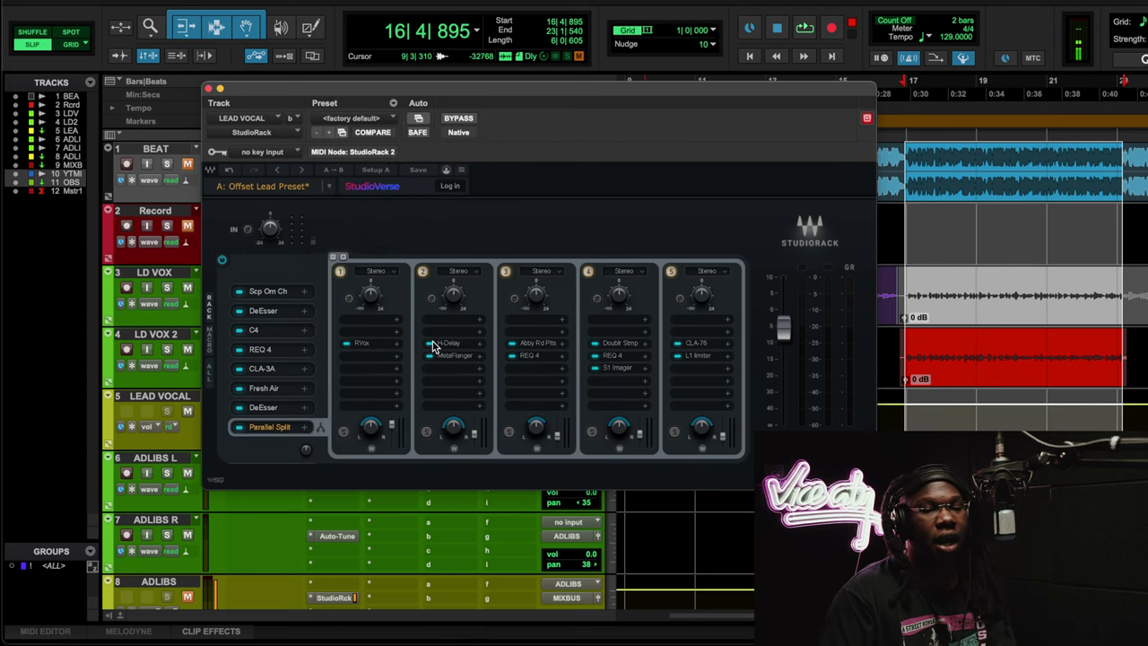
Open RVox in the first parallel chain, audition it during looped playback, close it, and stop playback
left_click(375, 344)
left_click_drag(519, 144, 508, 164)
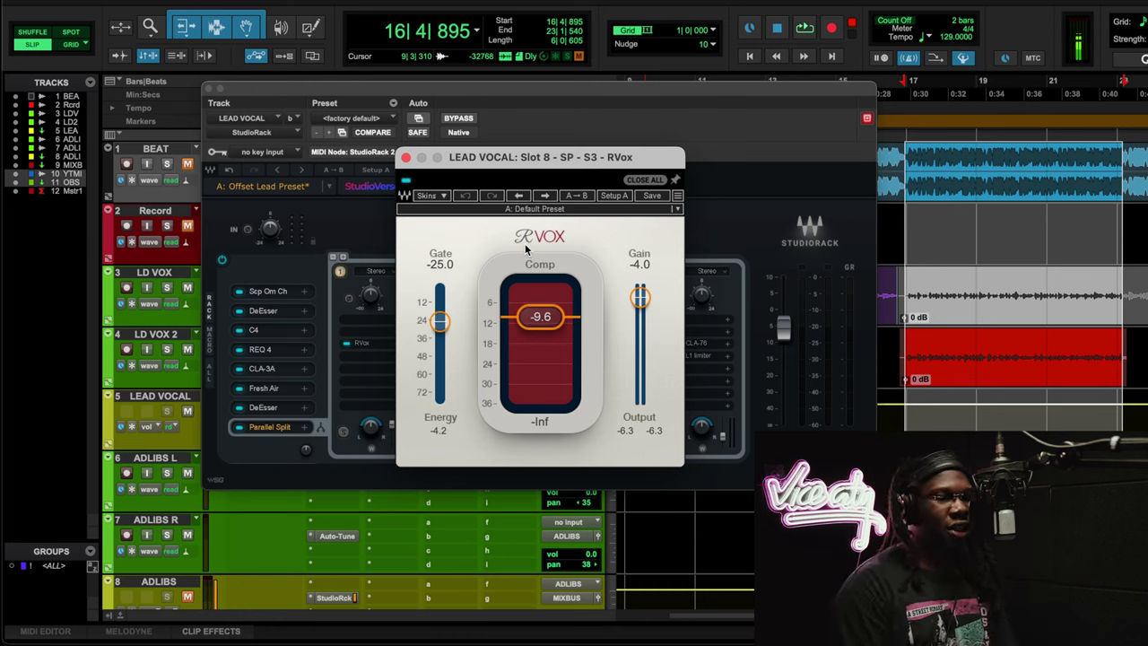
key("space")
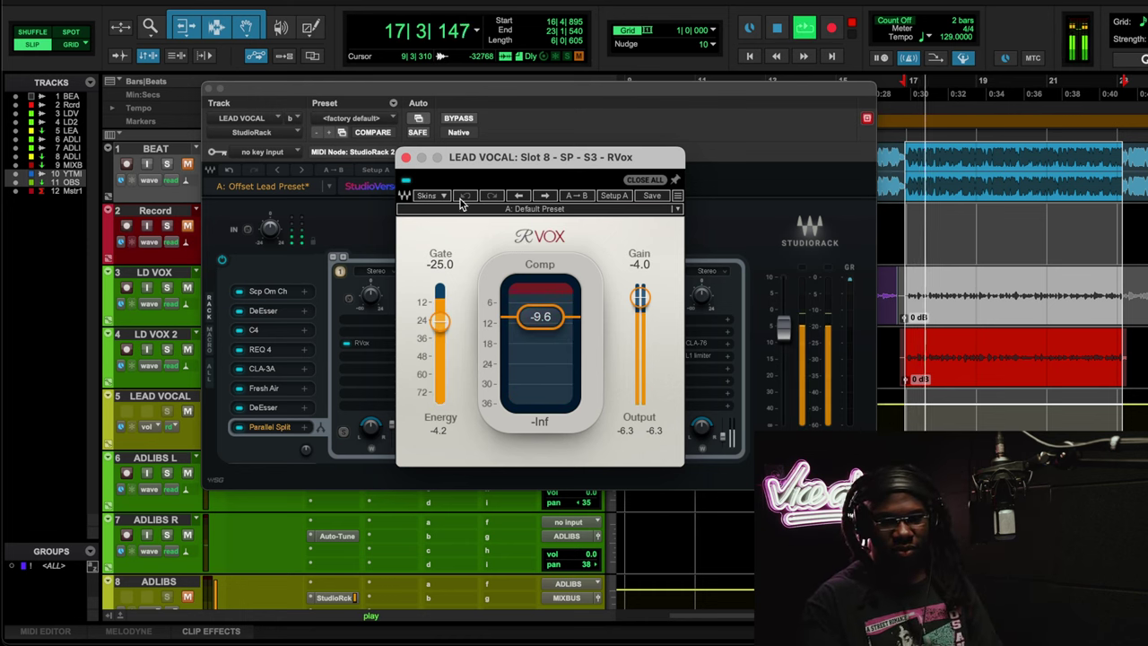
left_click(213, 172)
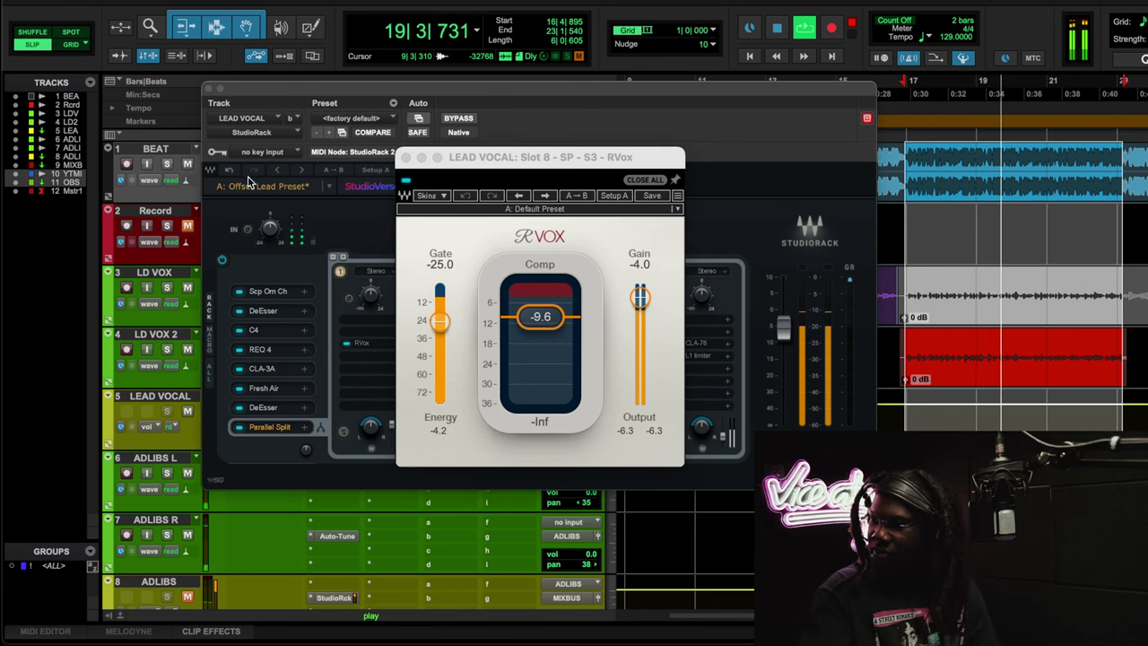
left_click(410, 186)
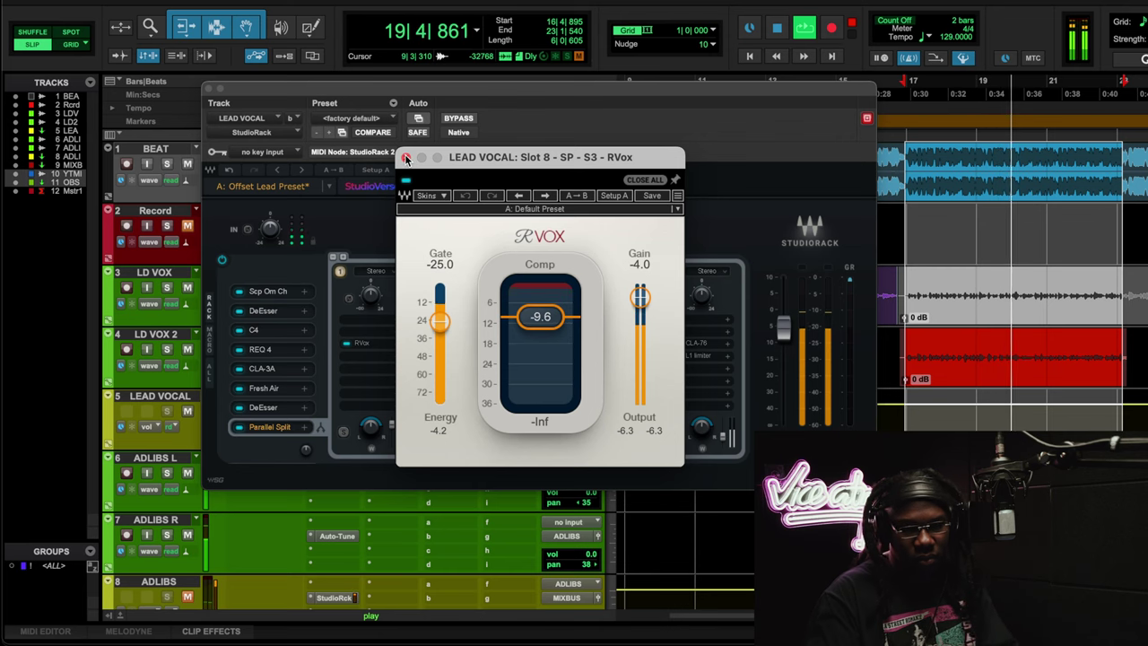
left_click(405, 158)
key("space")
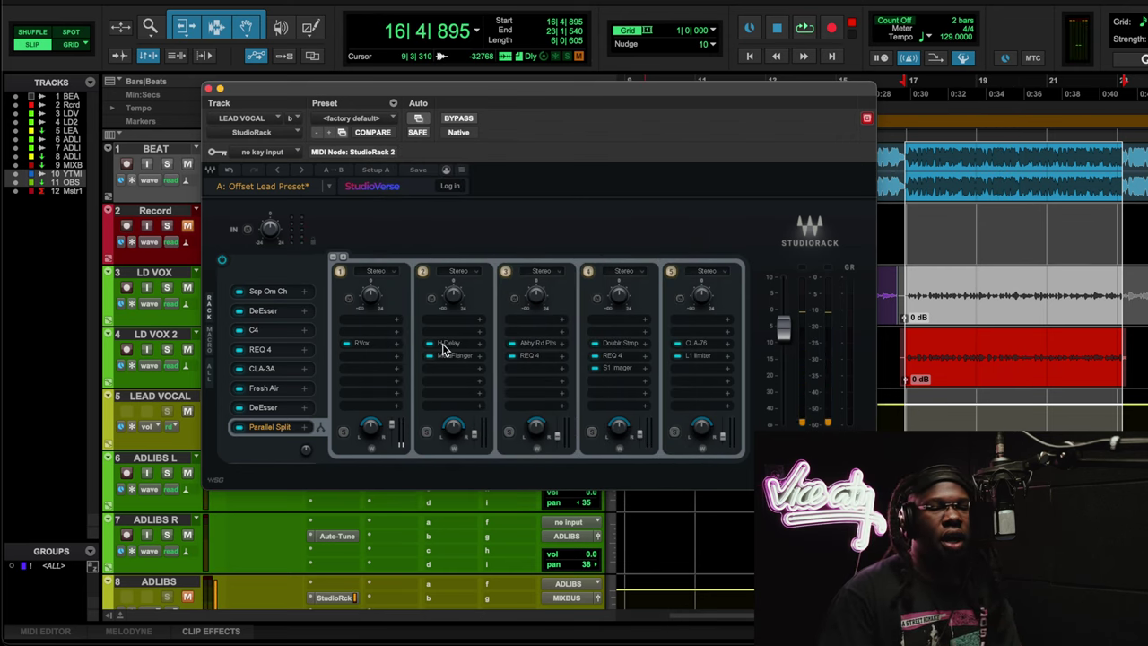
Open H-Delay in the second parallel chain to view its settings, and close it
left_click(447, 345)
left_click_drag(456, 223, 388, 174)
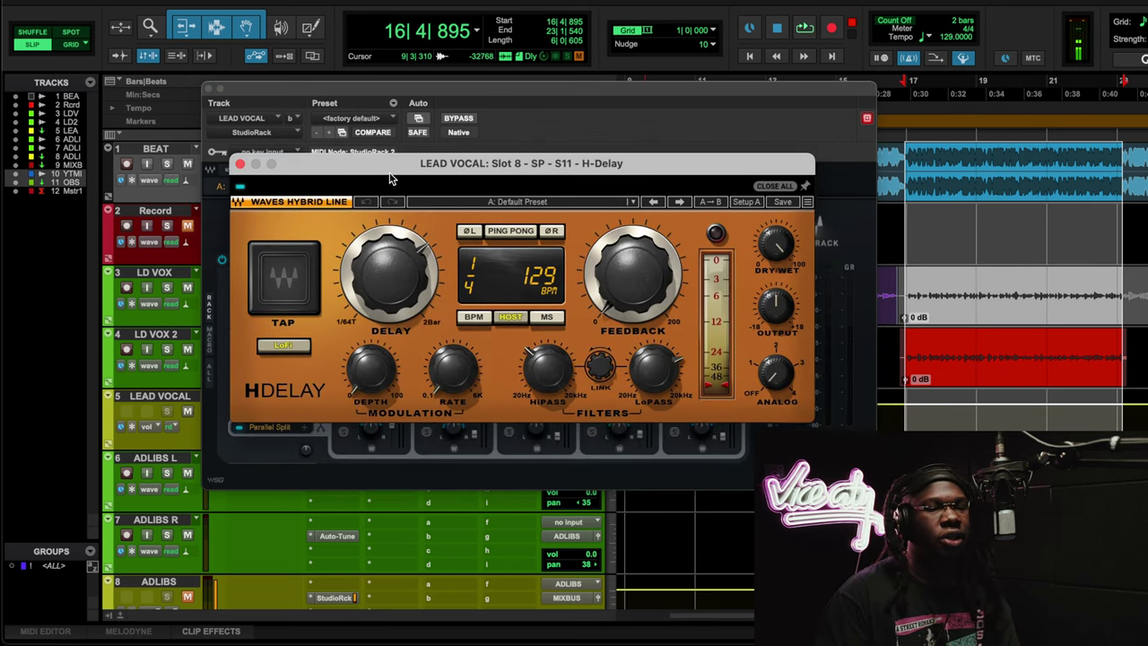
left_click(240, 165)
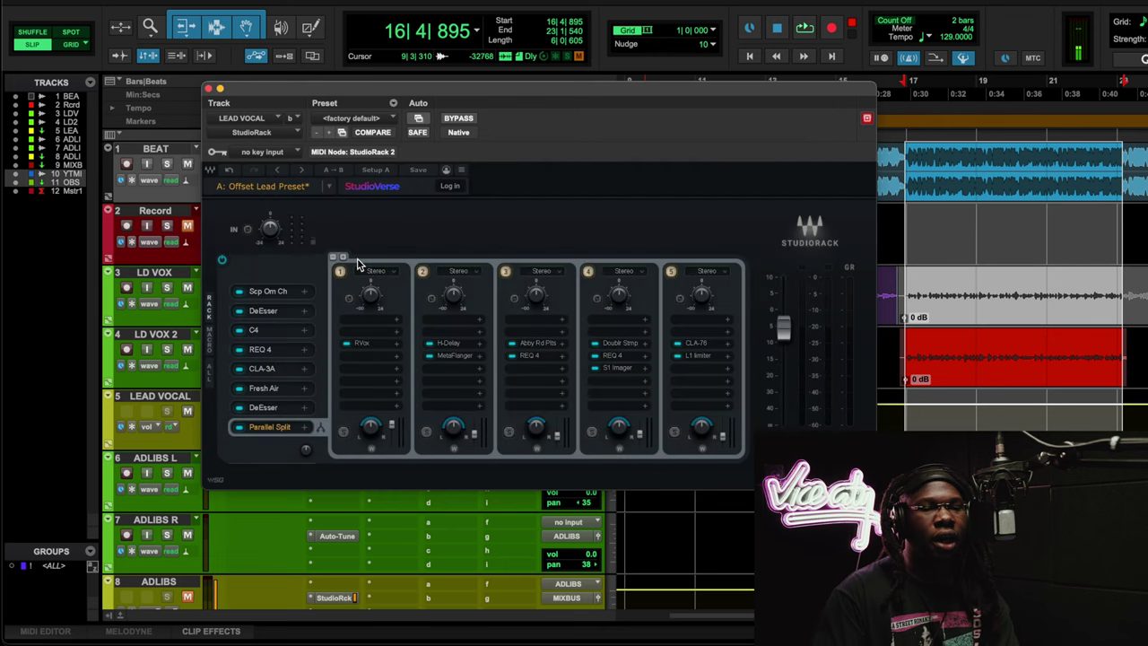
Open MetaFlanger in the second parallel chain and audition it and the chain's level during playback
left_click(447, 356)
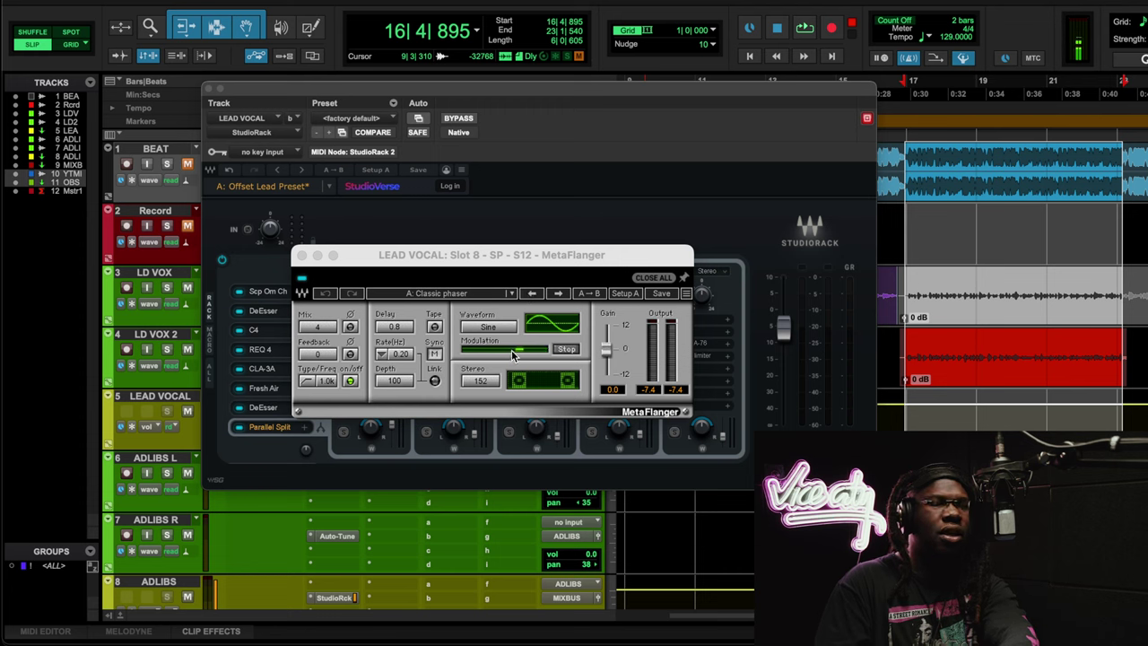
key("space")
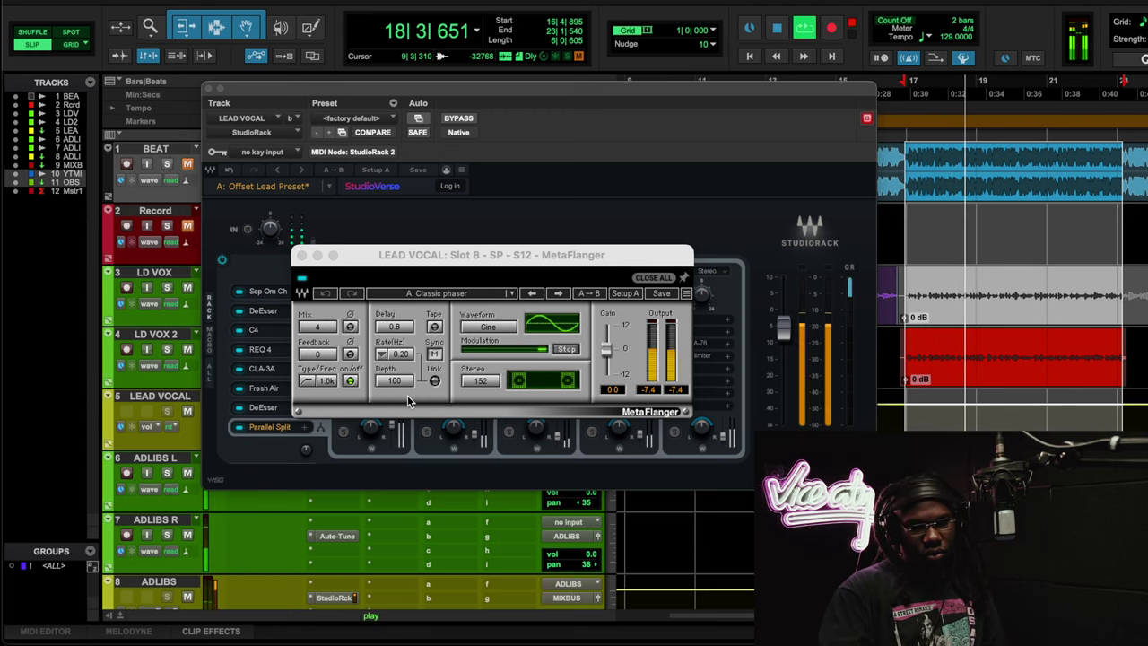
left_click(480, 438)
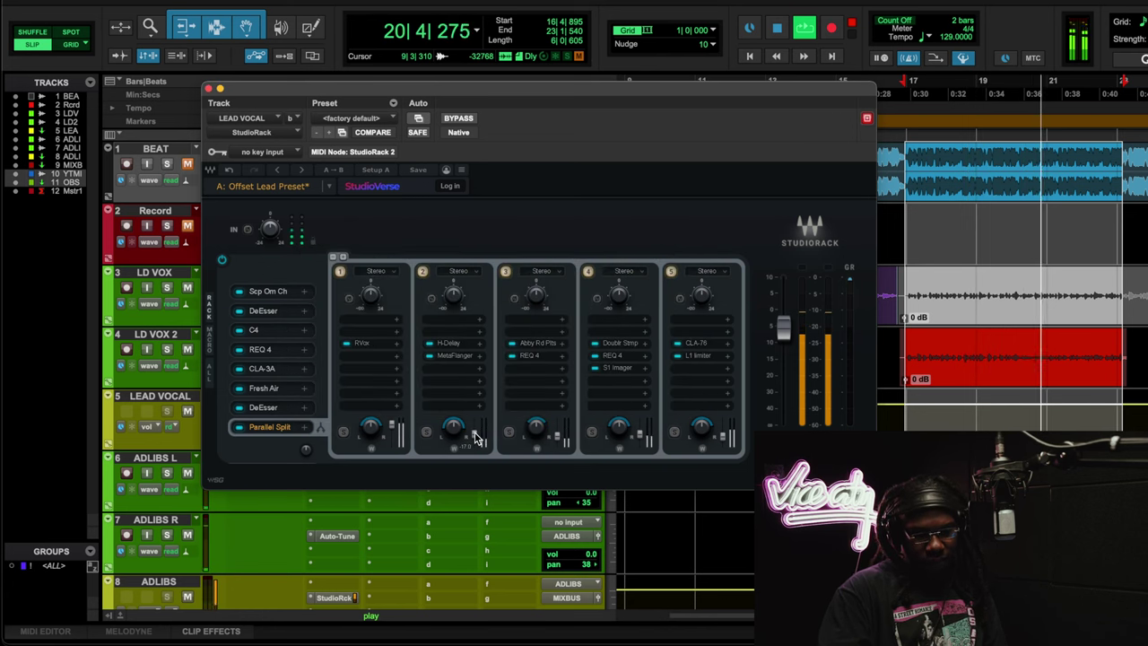
Set the second chain's MetaFlanger Stereo value to 157 during playback, close the plug-in, and stop playback
left_click(456, 359)
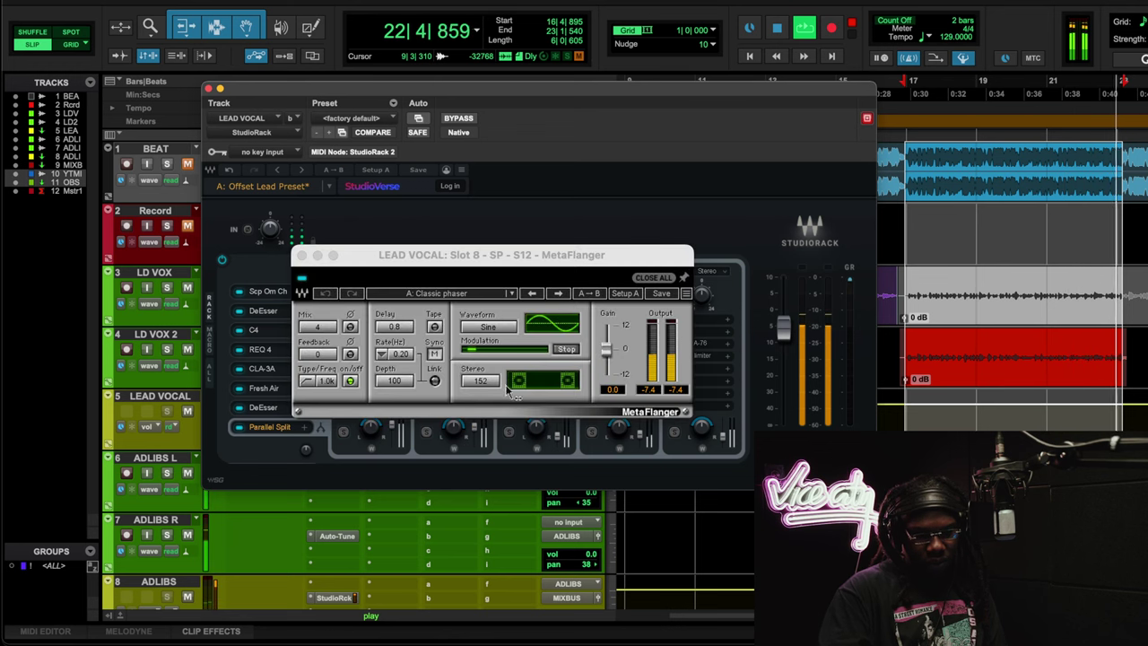
mouse_move(492, 383)
left_mouse_down()
mouse_move(491, 431)
mouse_move(491, 382)
left_mouse_up()
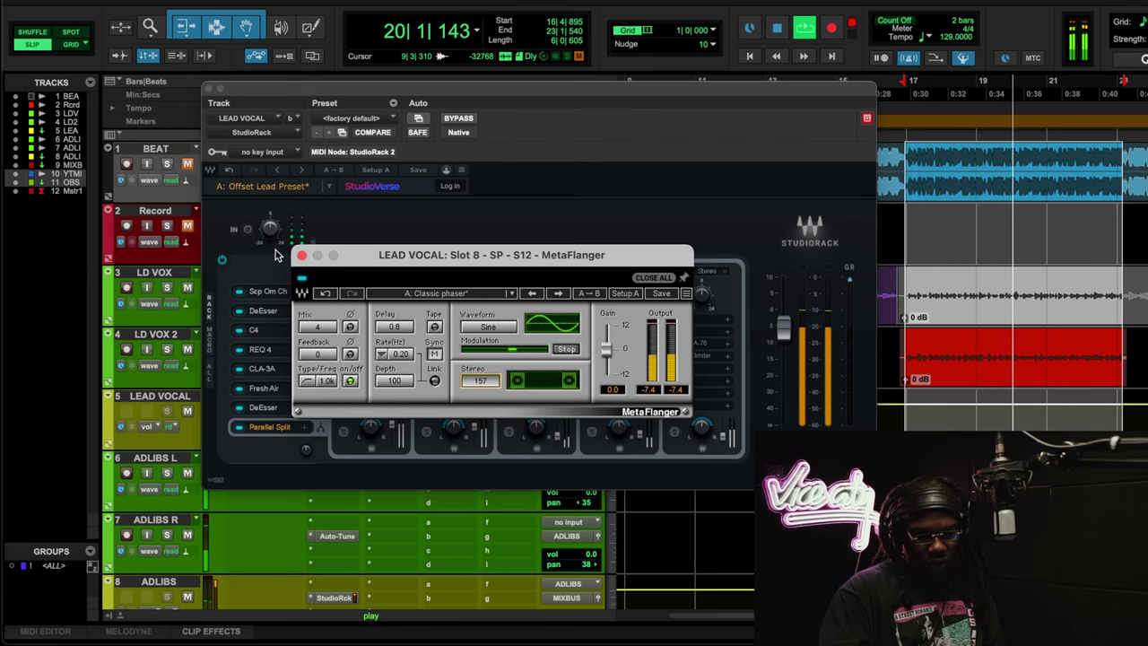
left_click(302, 257)
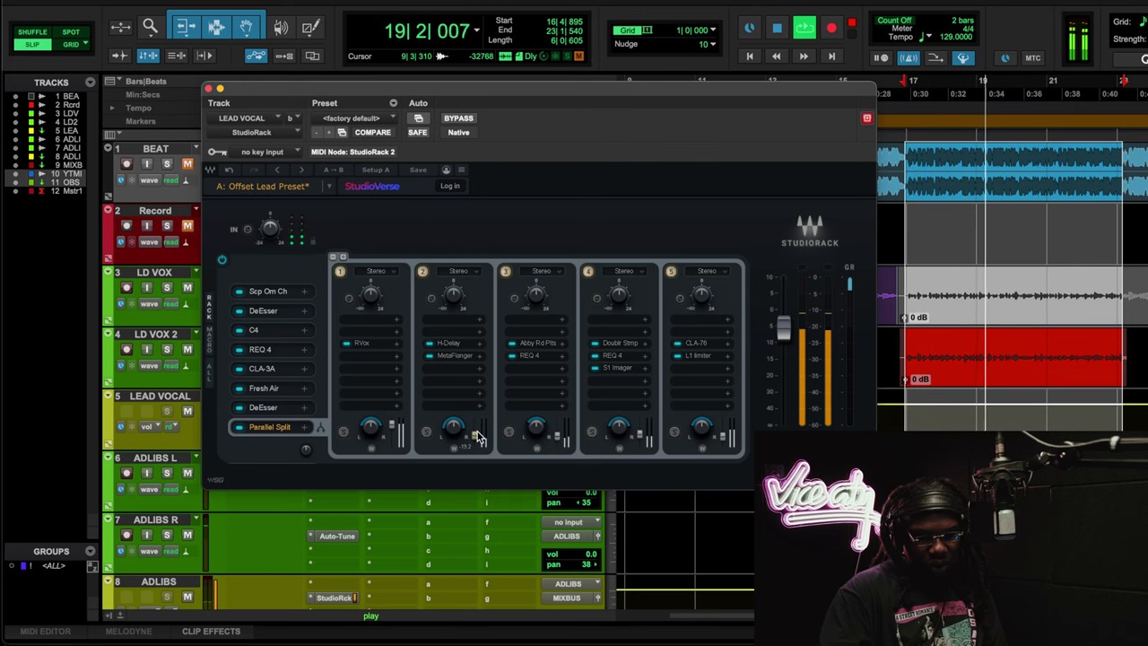
key("space")
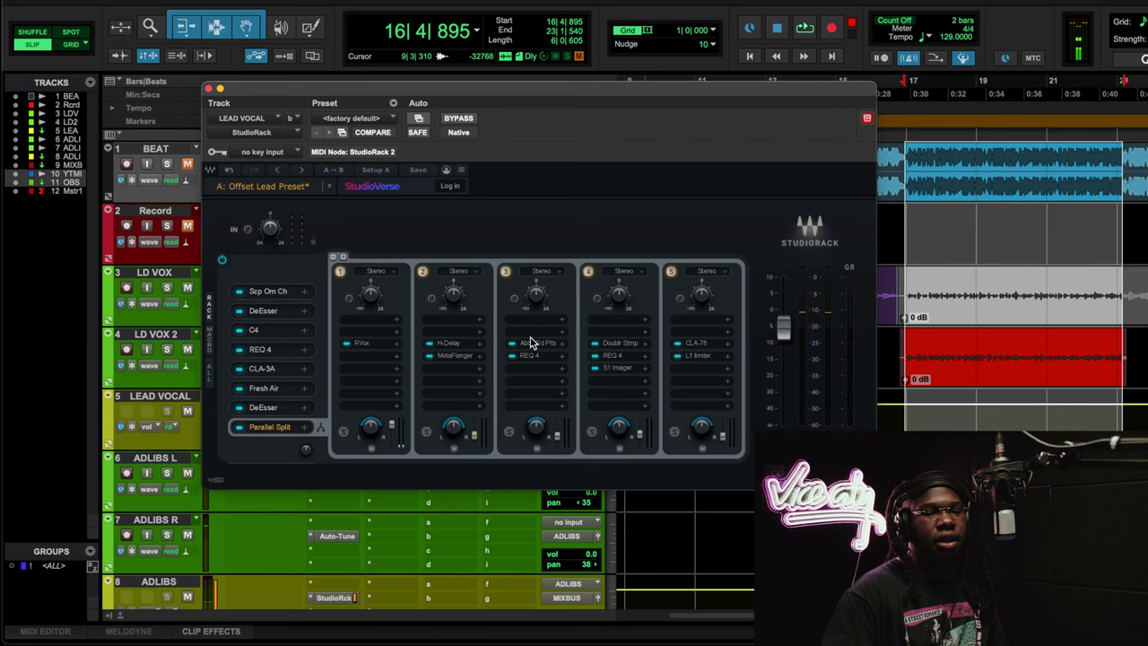
Open Abbey Road Plates in the third parallel chain, try and undo a Drive change, and close the plug-in
left_click(531, 343)
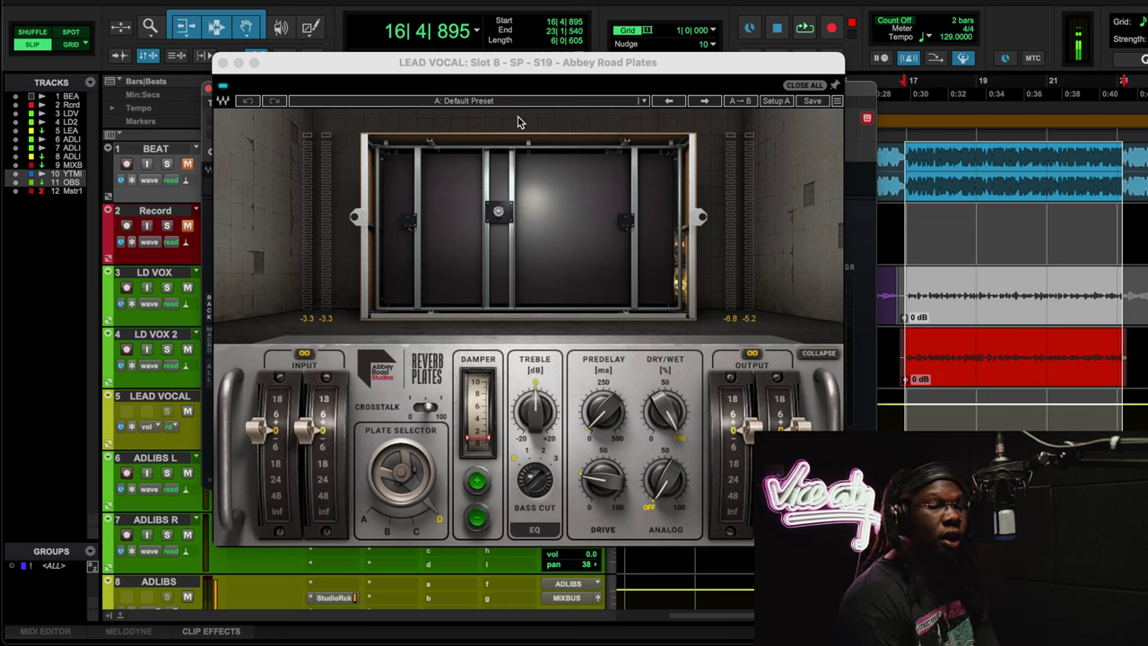
left_click(589, 499)
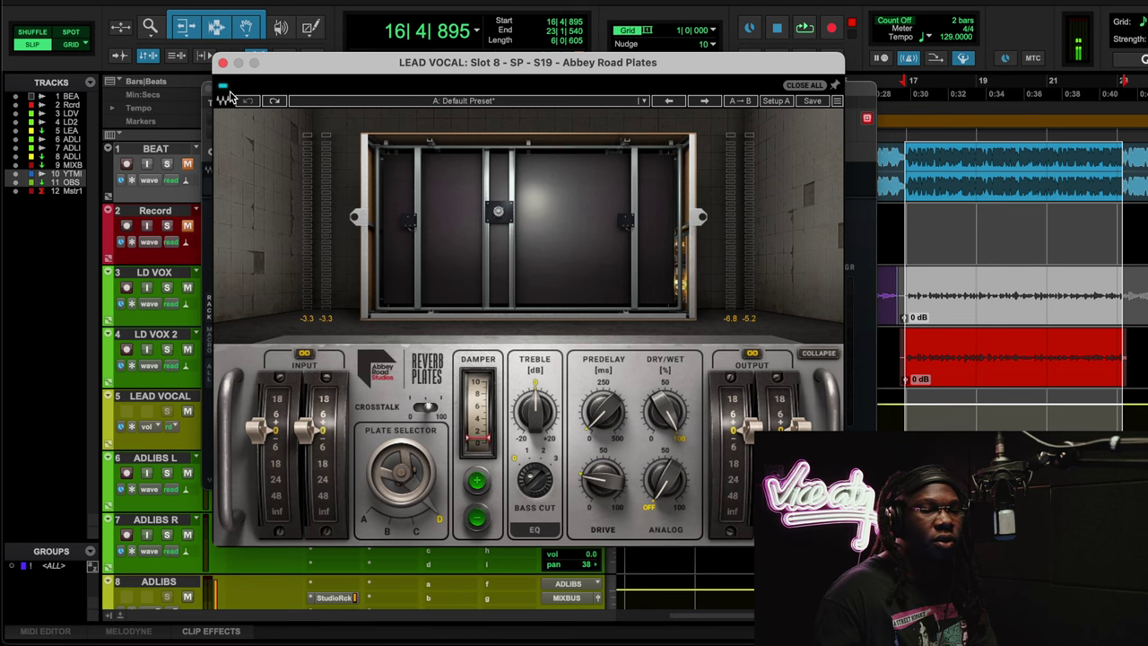
left_click(224, 62)
Open Scheps Omni Channel in the first rack slot to check its saturation amount, and close it
left_click(280, 294)
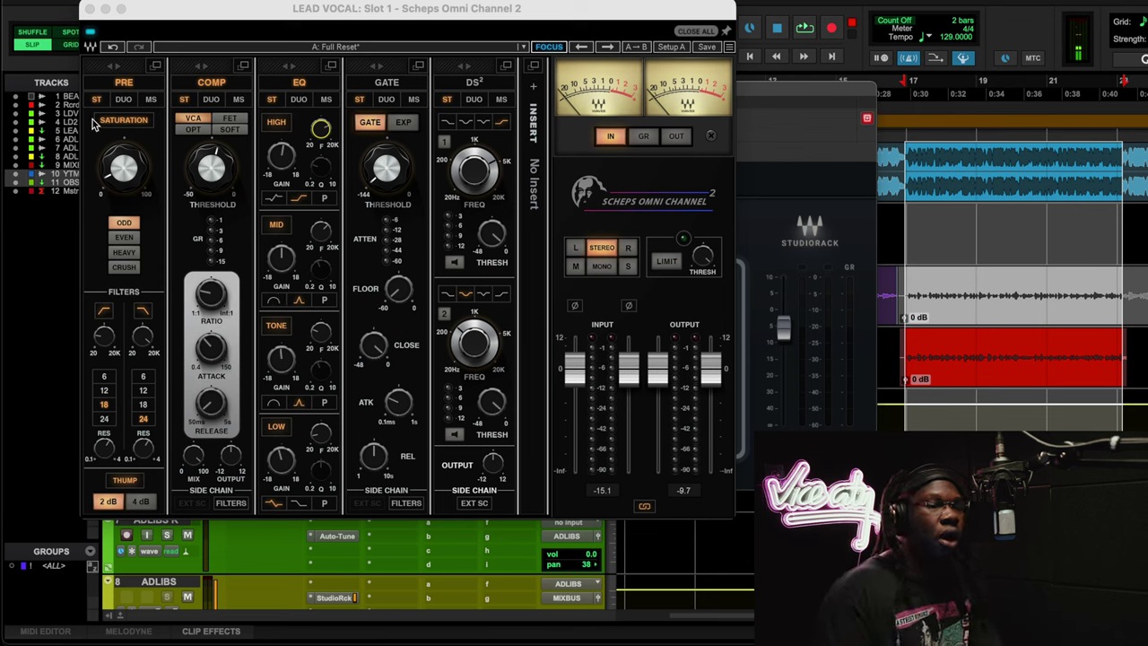
left_click(126, 187)
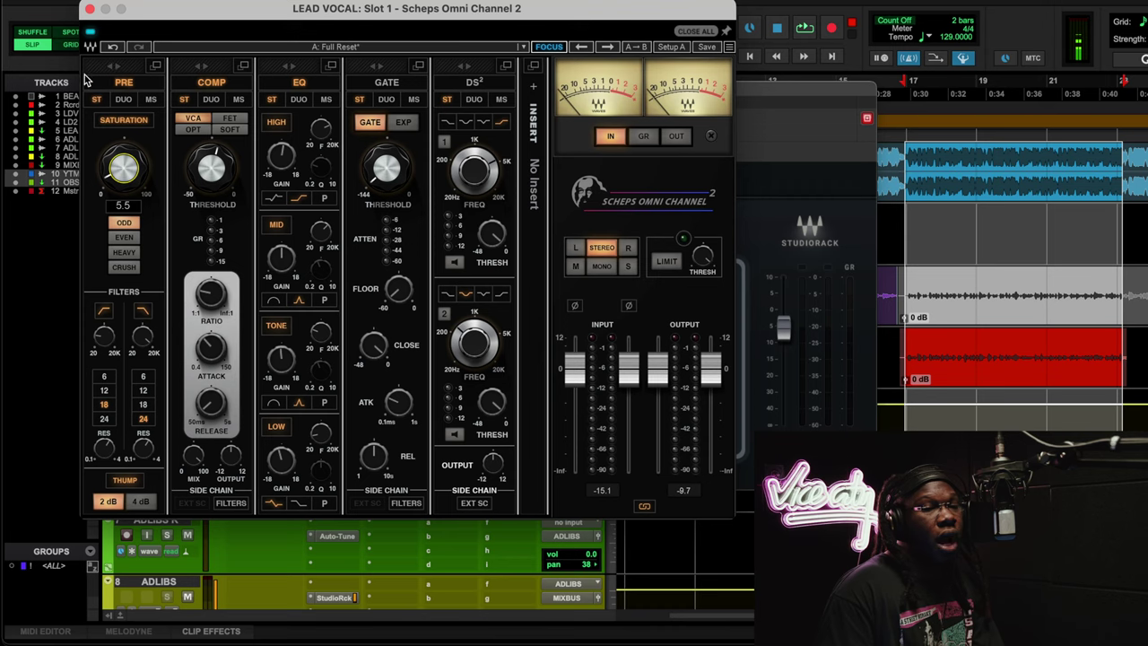
left_click(89, 9)
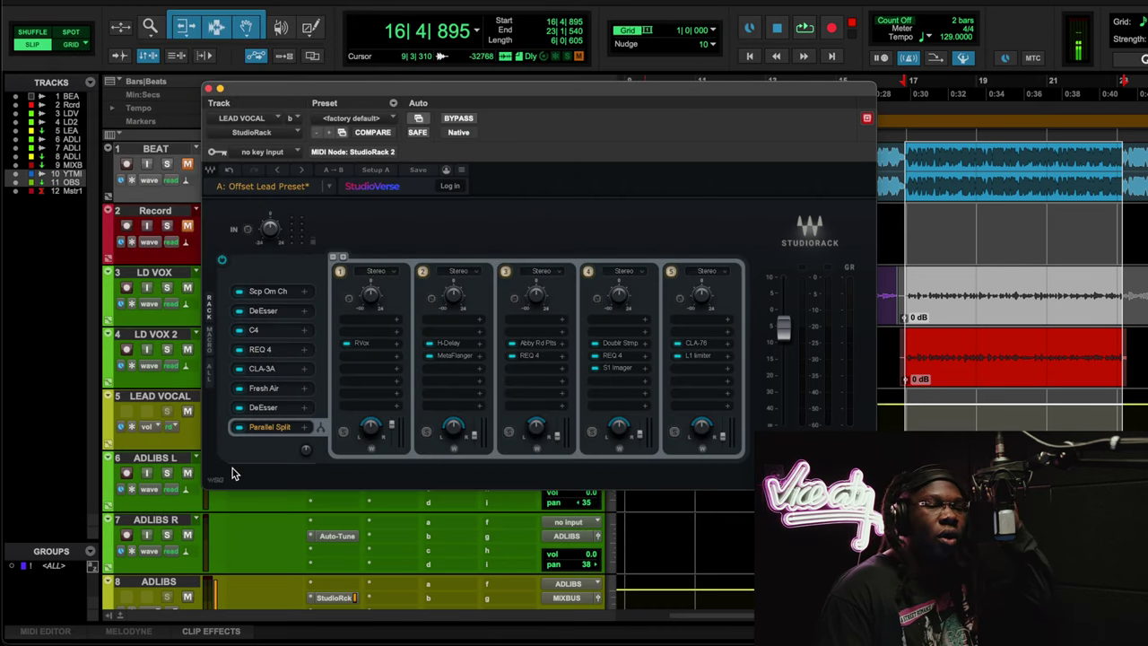
Check the Drive setting of Abbey Road Plates in the third parallel chain and close the plug-in
left_click(544, 343)
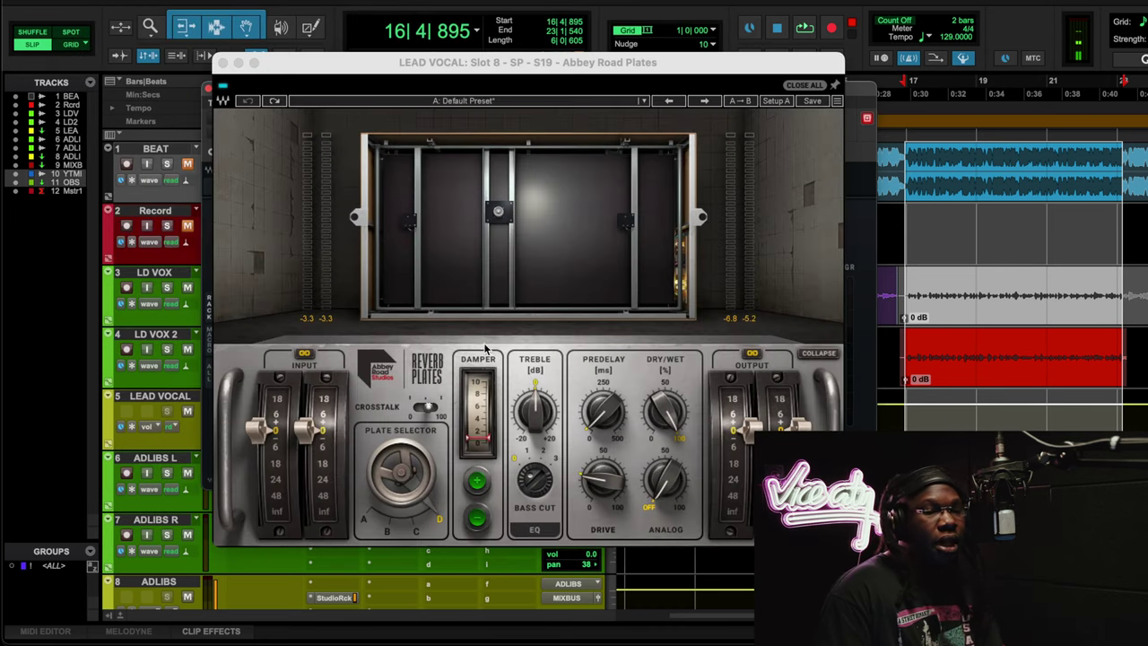
left_click(612, 492)
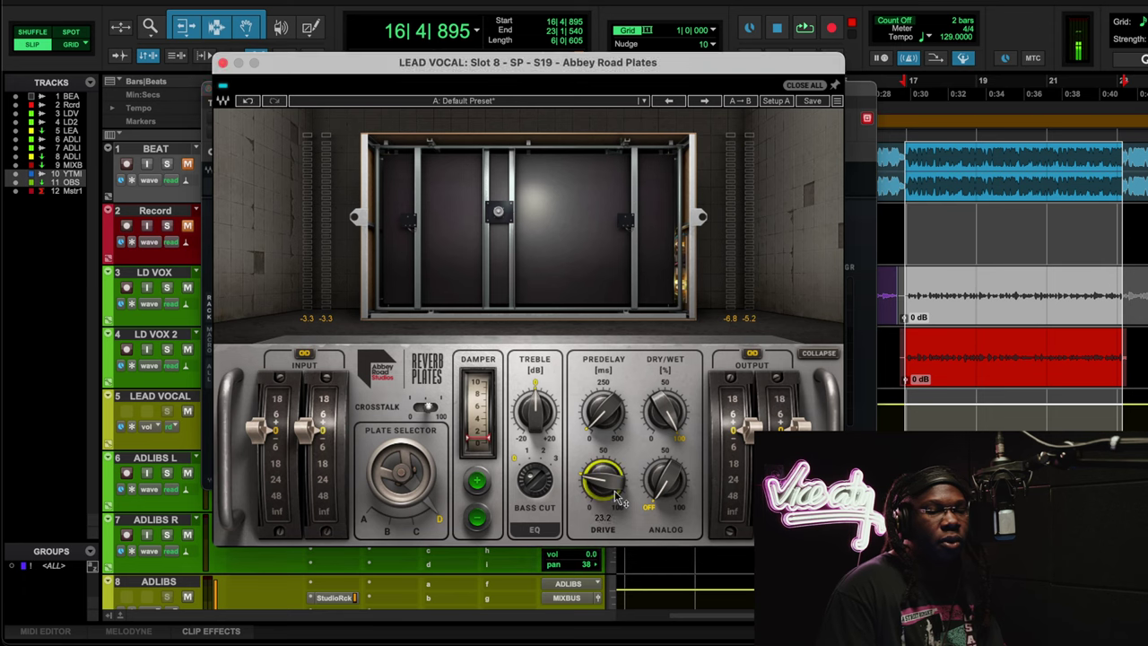
left_click(222, 62)
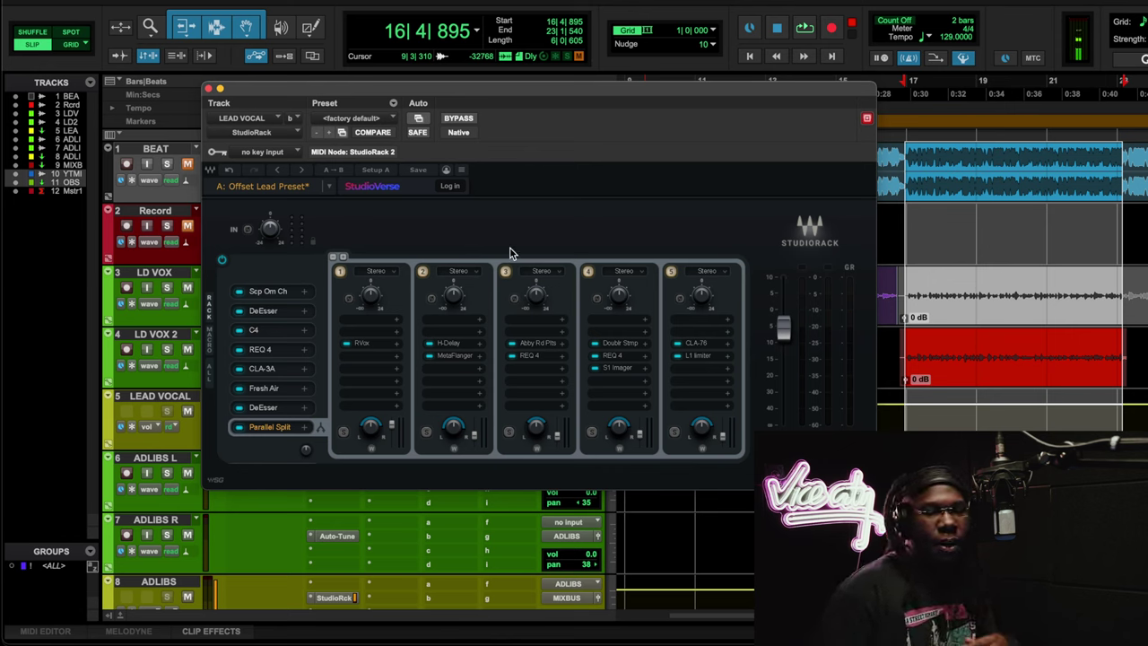
Try the Abbey Road Plates Drive at 100 with the third chain's level raised during playback, and undo the changes
key("space")
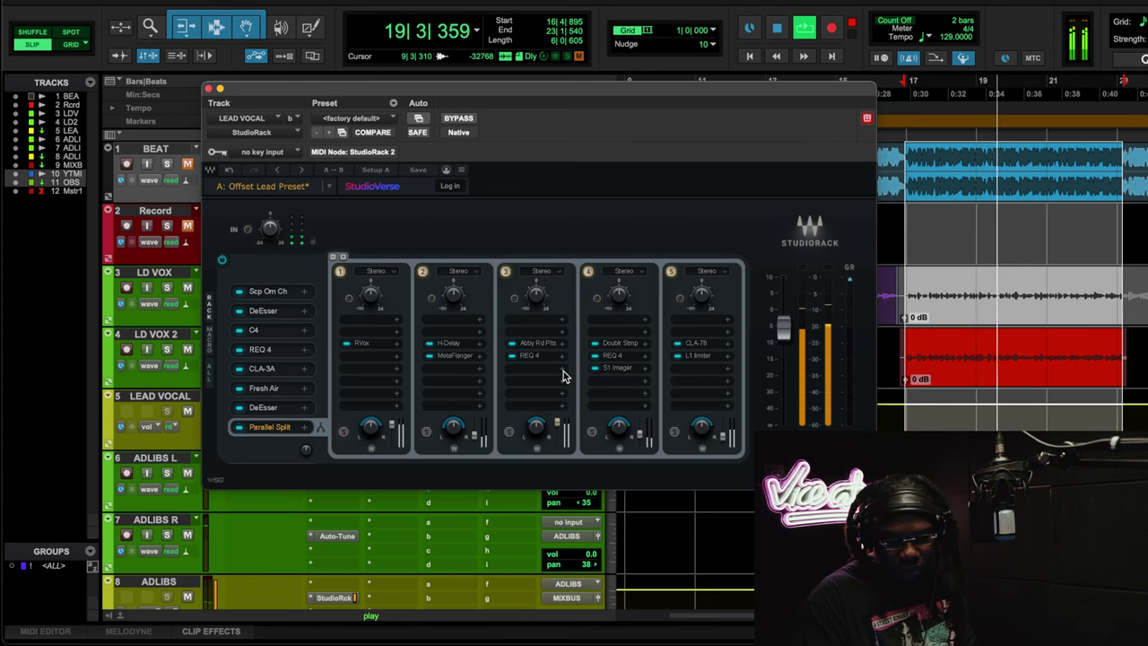
left_click(545, 343)
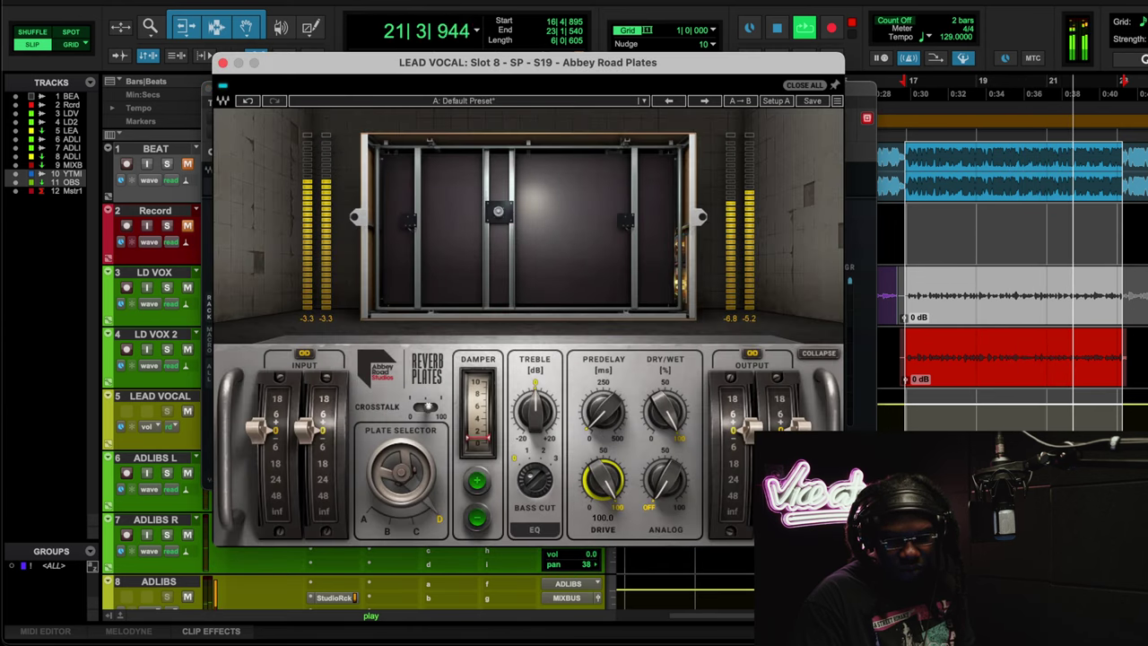
left_click(248, 101)
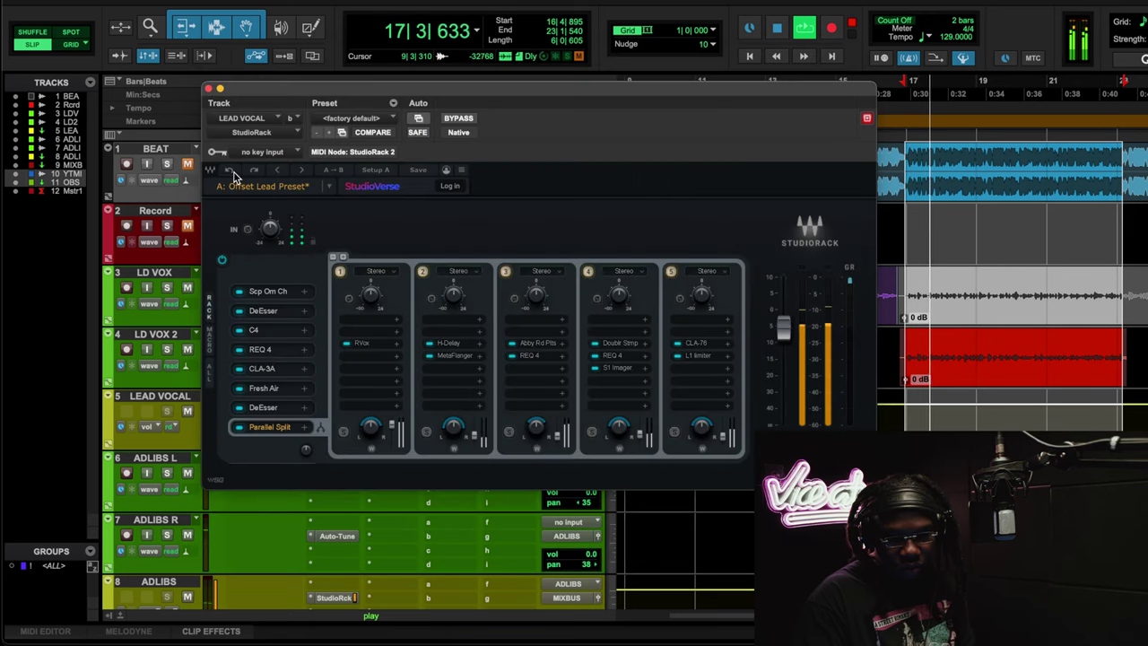
key("space")
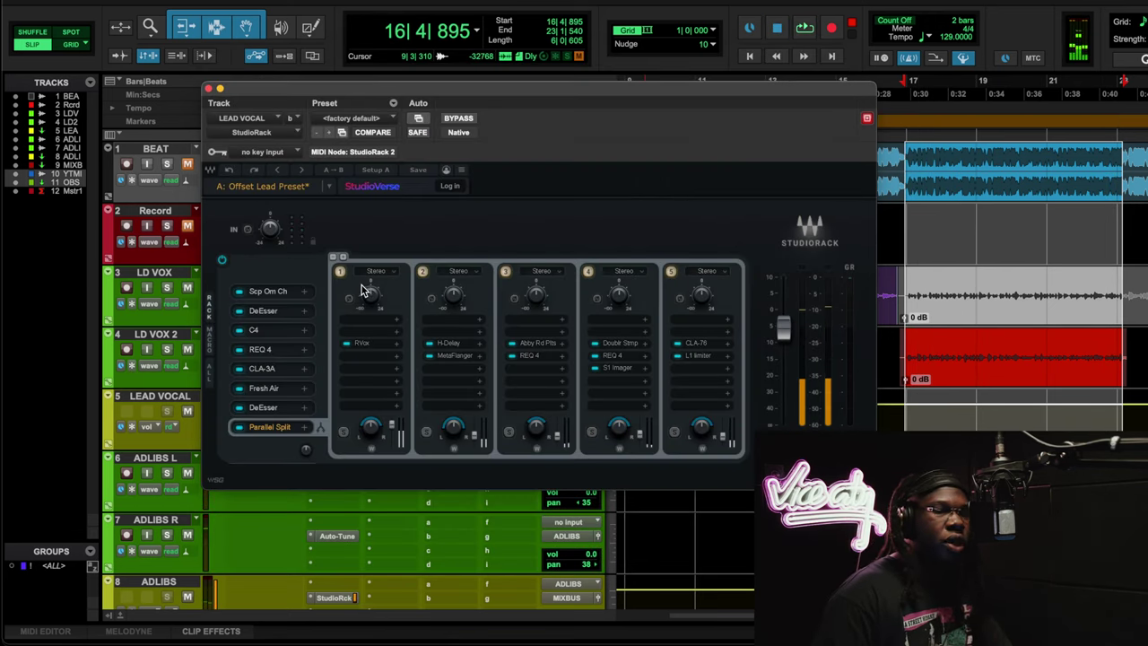
Examine the Doubler and REQ 4 settings in the fourth parallel chain and close the Doubler
left_click(618, 344)
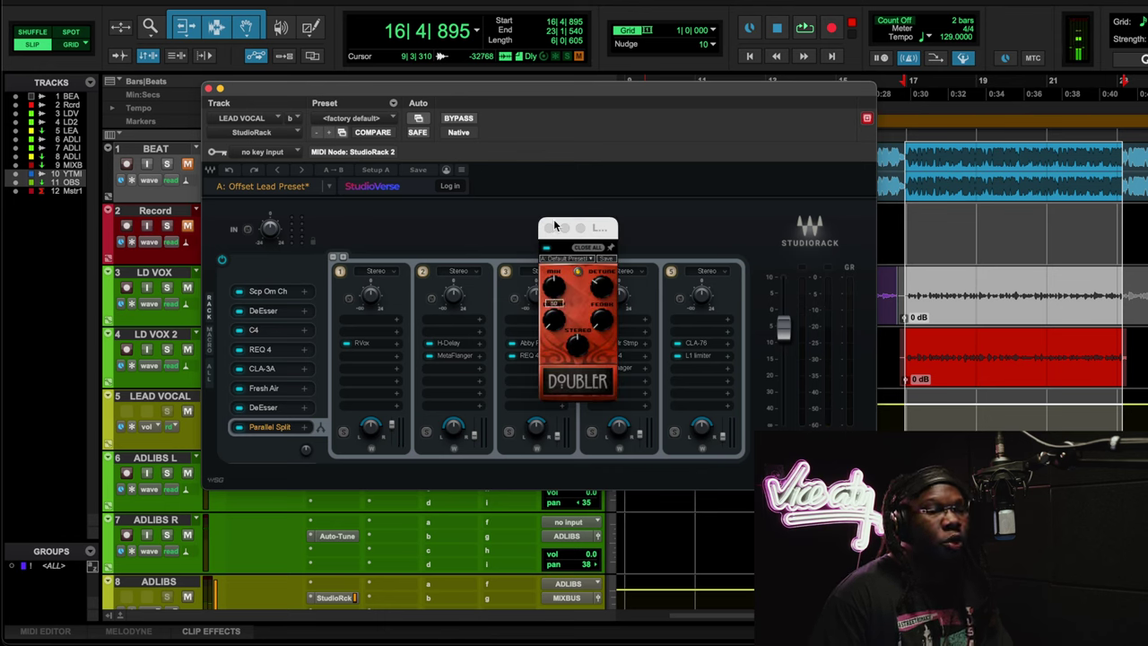
left_click(550, 230)
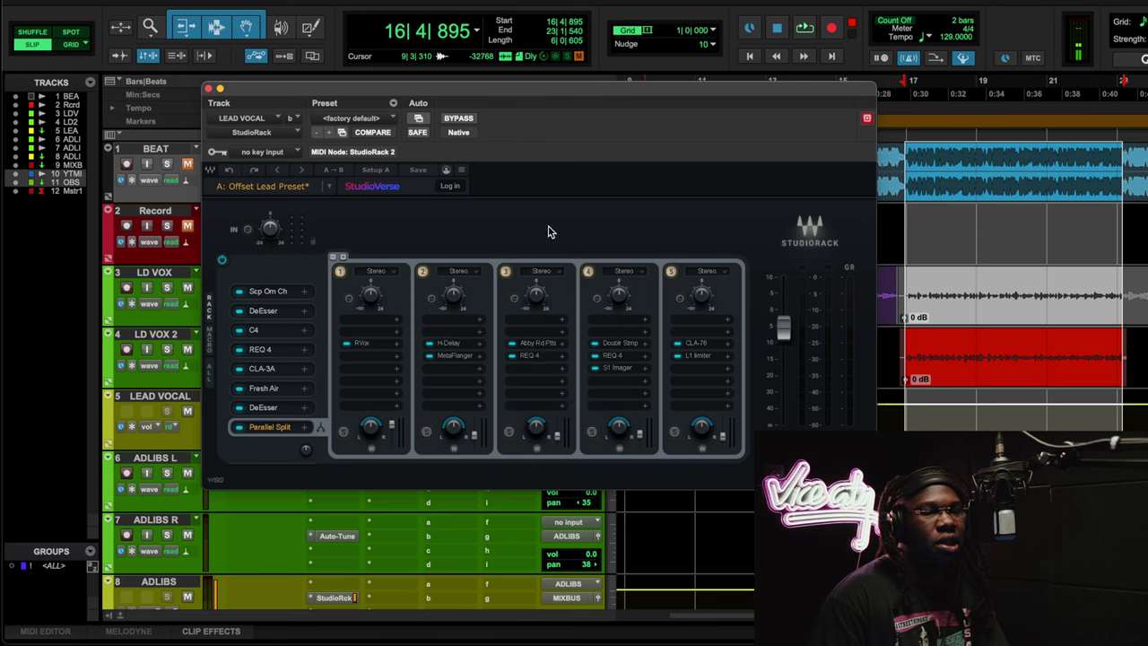
left_click(610, 357)
left_click_drag(471, 127, 343, 105)
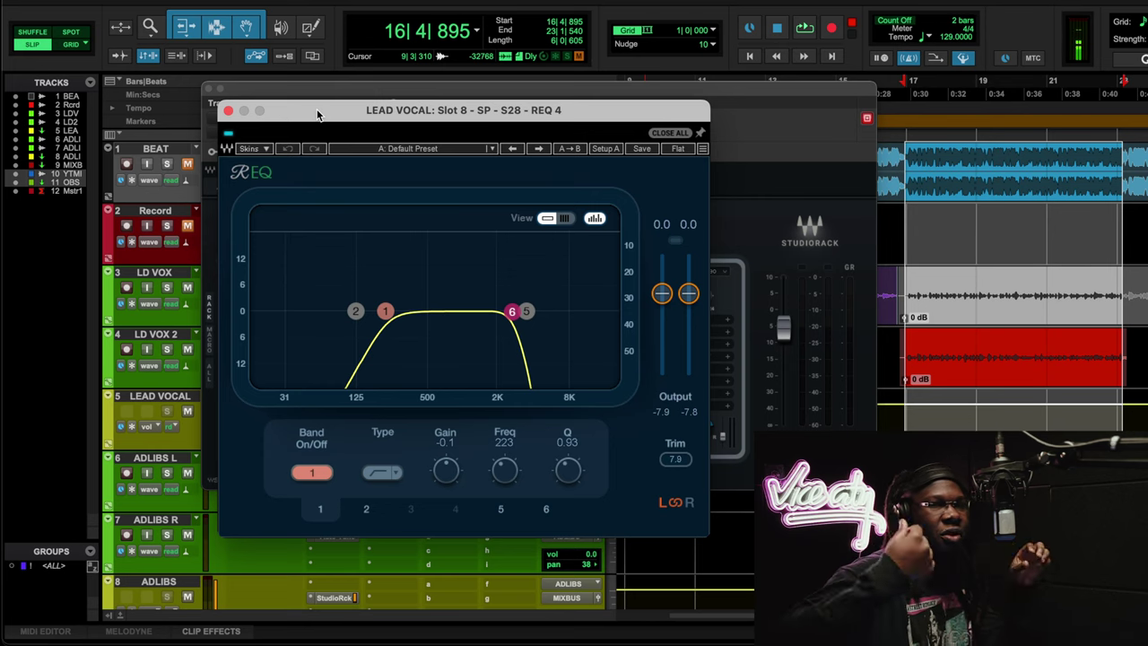
left_click(752, 164)
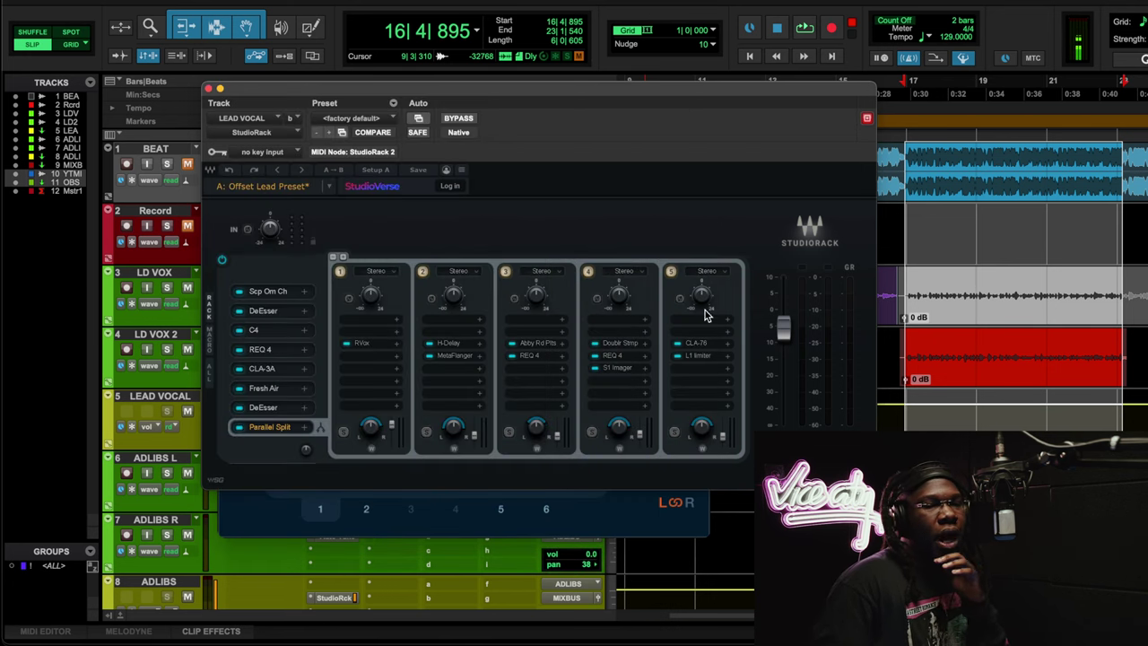
left_click(624, 349)
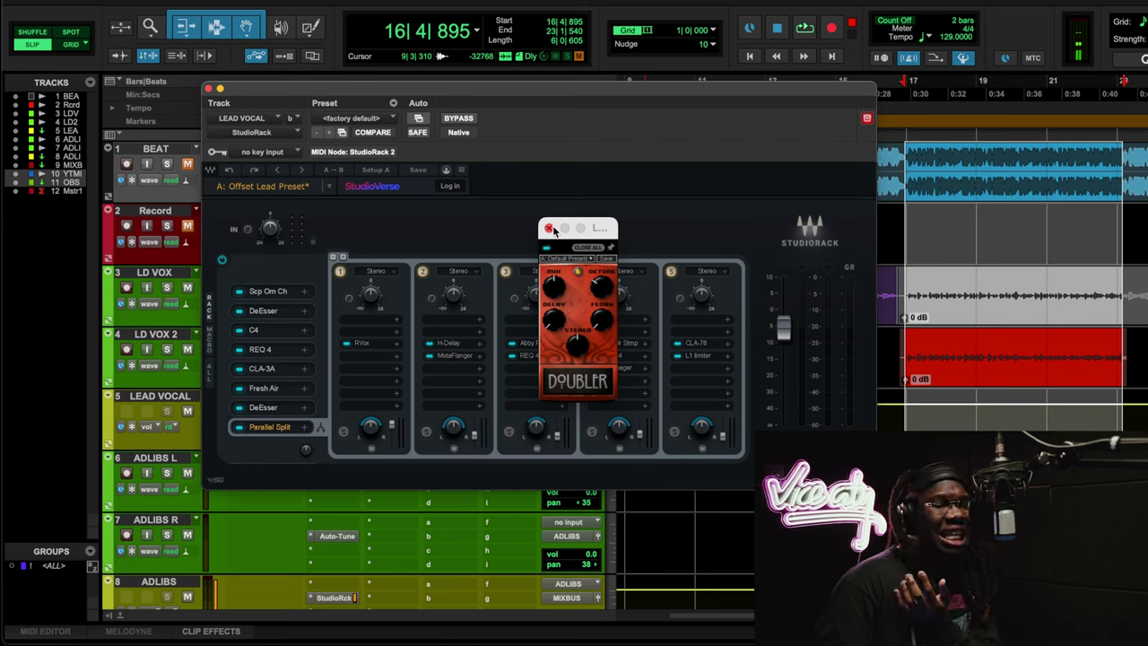
left_click(550, 229)
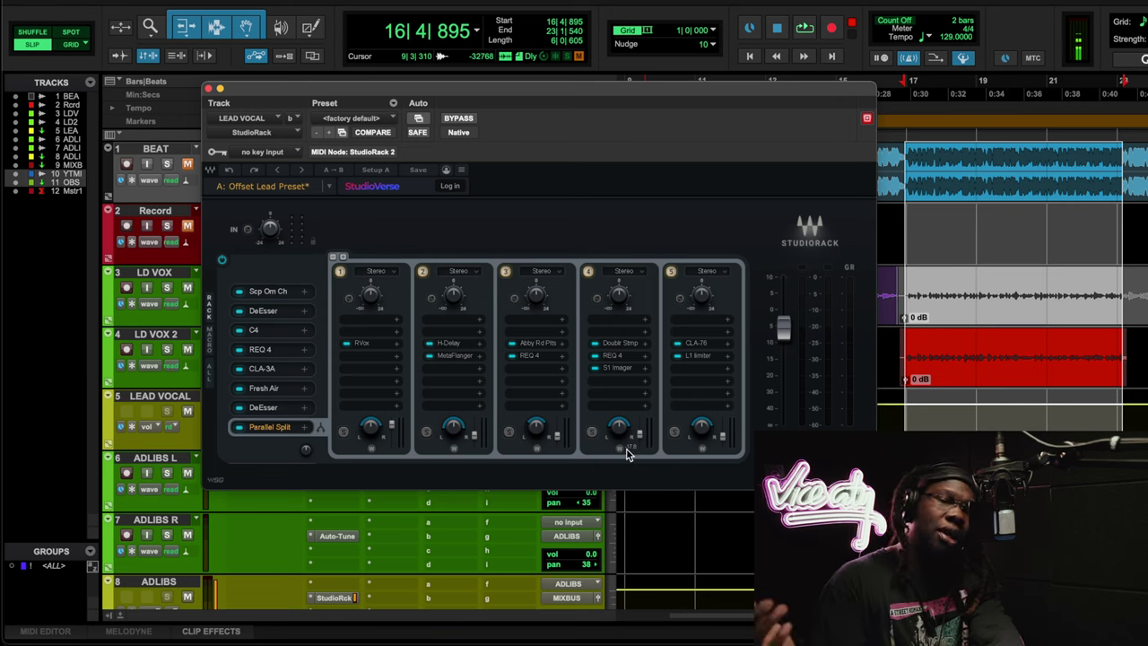
Raise the fourth parallel chain's level during playback, inspect its REQ 4 filtering, and close the plug-in
key("space")
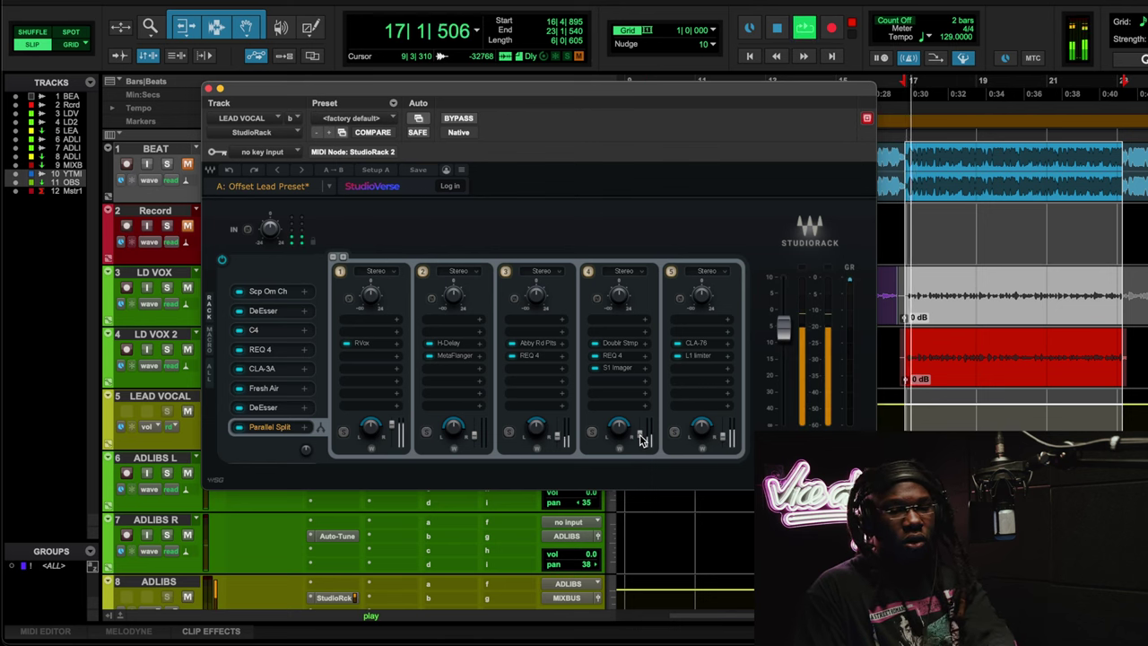
left_click(614, 357)
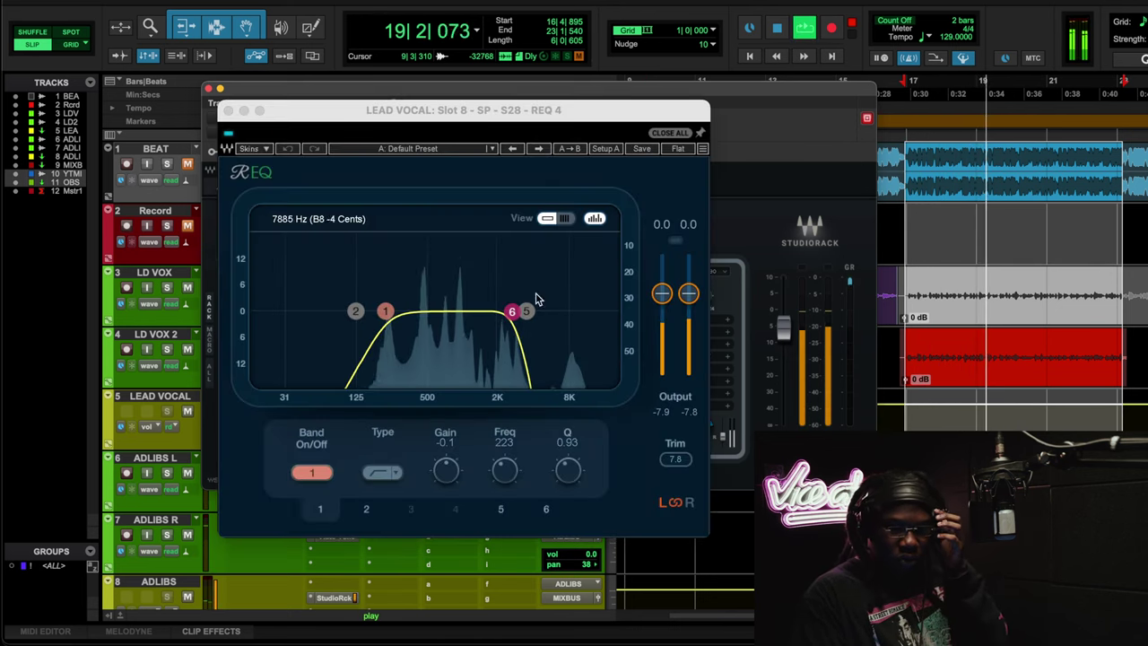
left_click(228, 109)
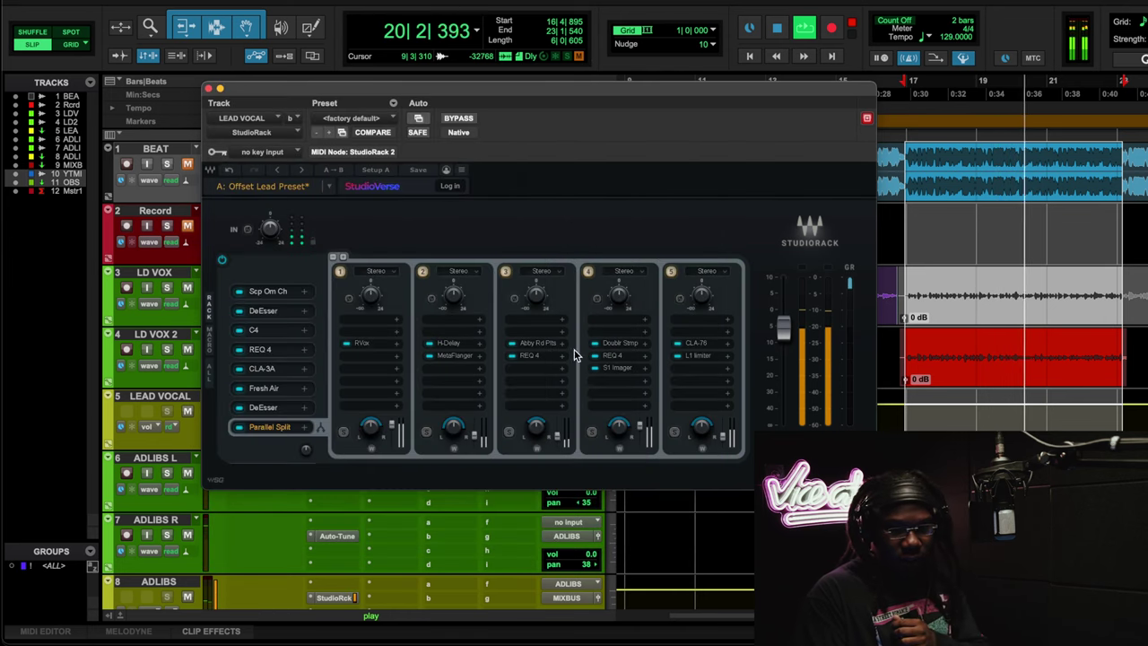
Inspect the S1 Imager's width setting in the fourth parallel chain, close the plug-in, and stop playback
left_click(604, 375)
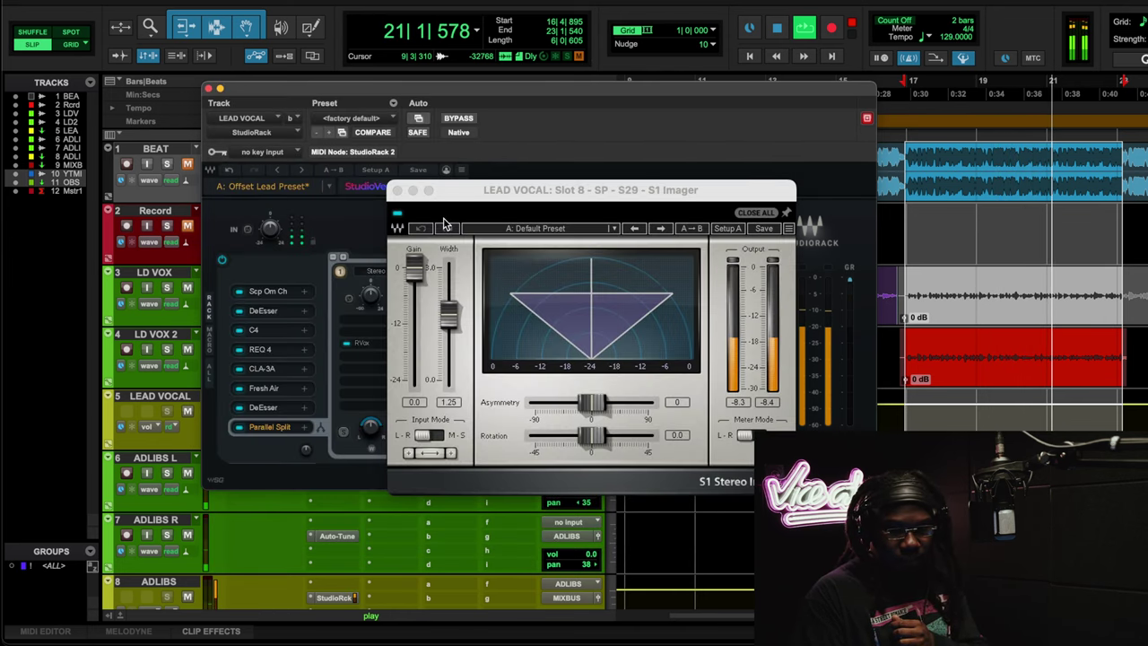
left_click(398, 188)
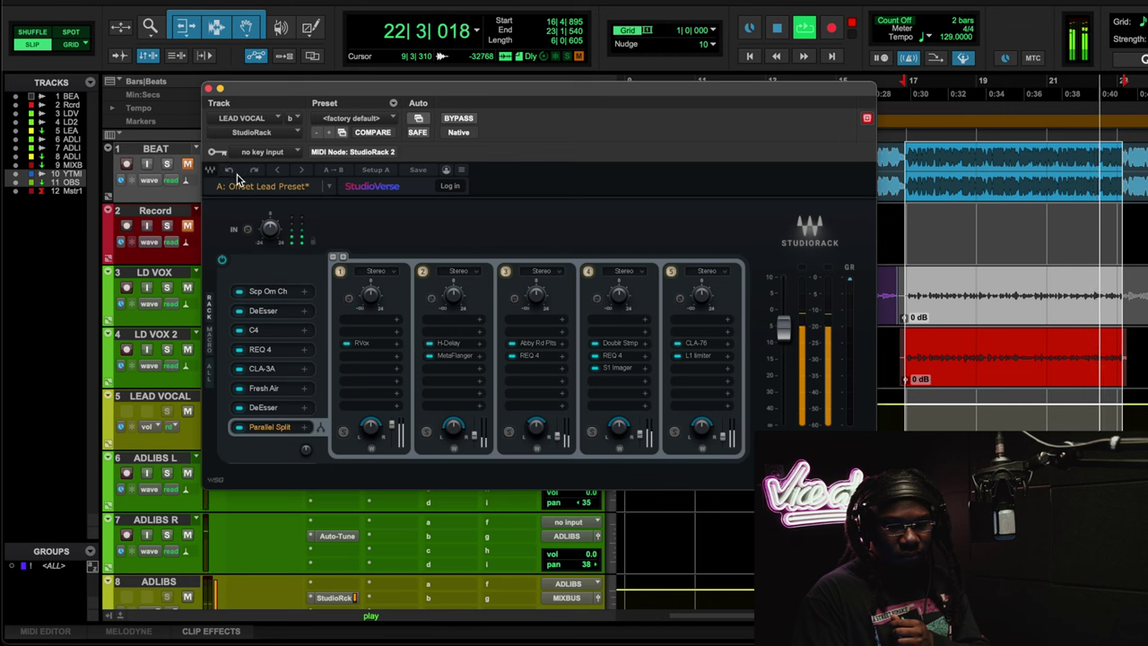
key("space")
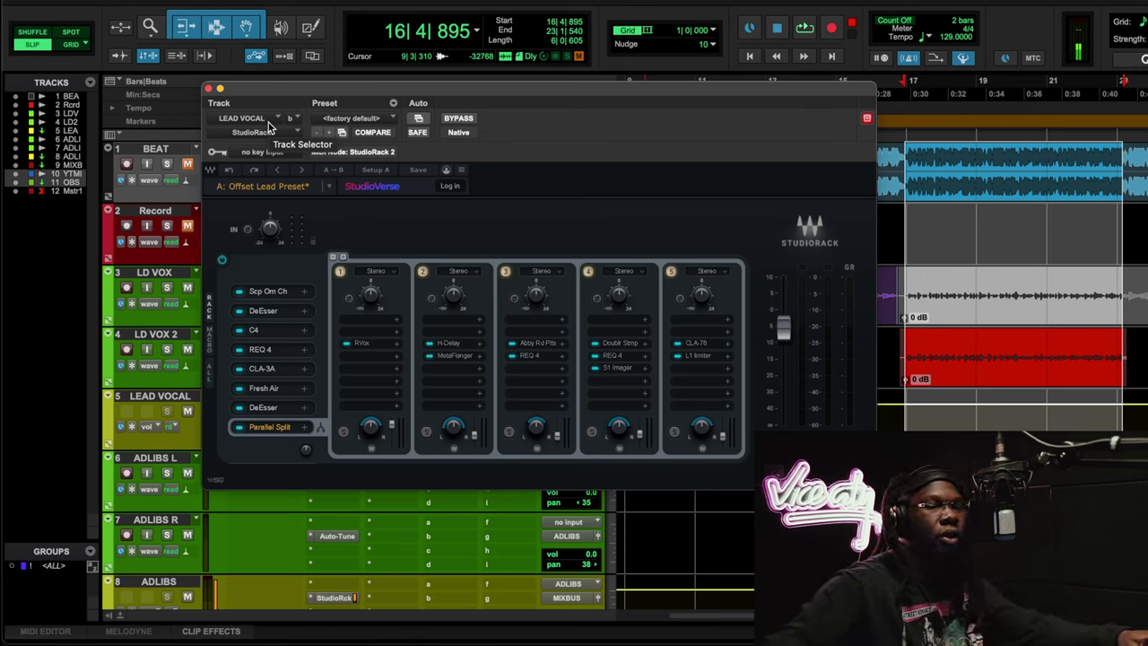
Examine the CLA-76 compressor settings in the fifth parallel chain, start playback, and close the plug-in
left_click(696, 345)
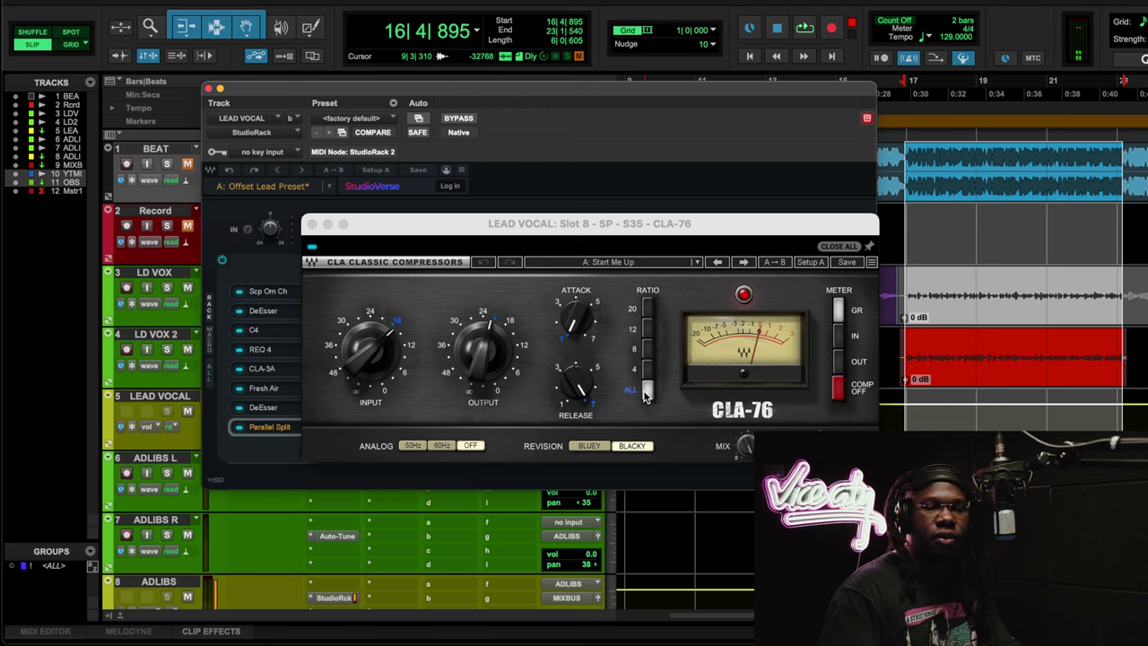
key("space")
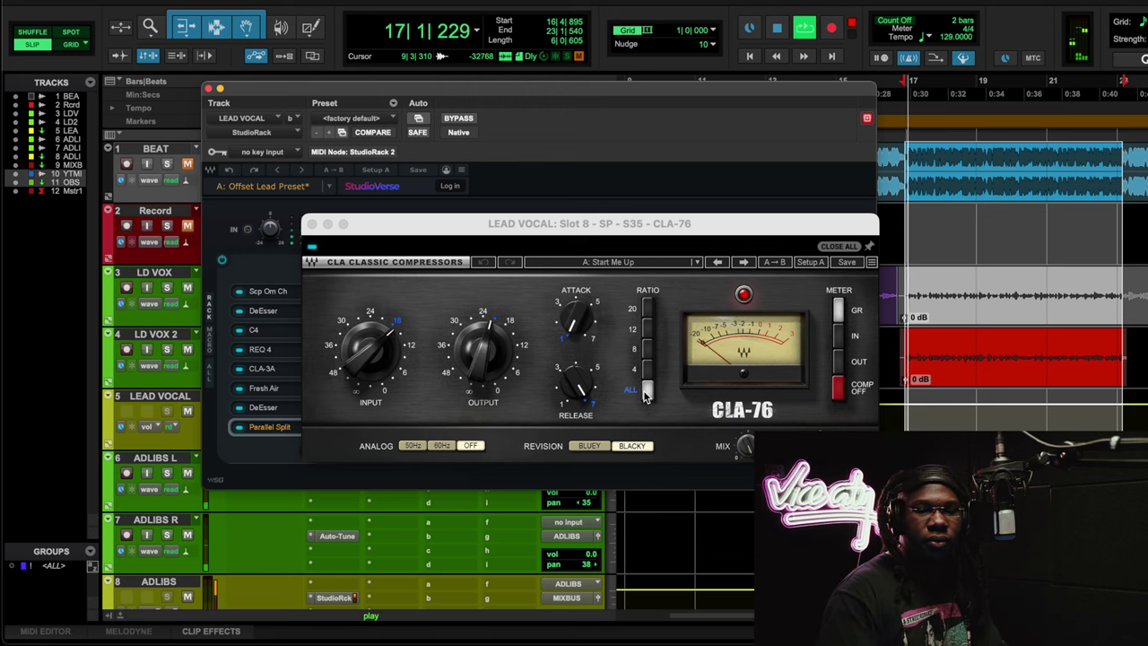
left_click(563, 162)
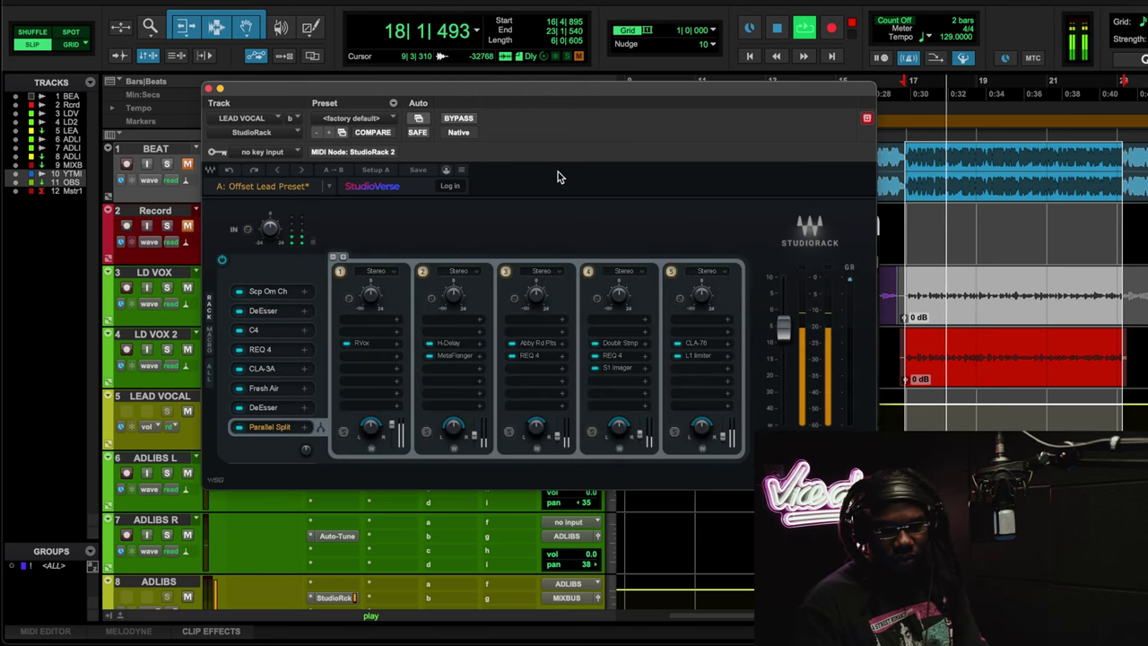
Compare the lead vocal with the fifth parallel chain switched off and on during playback, leaving the chain enabled
left_click(673, 271)
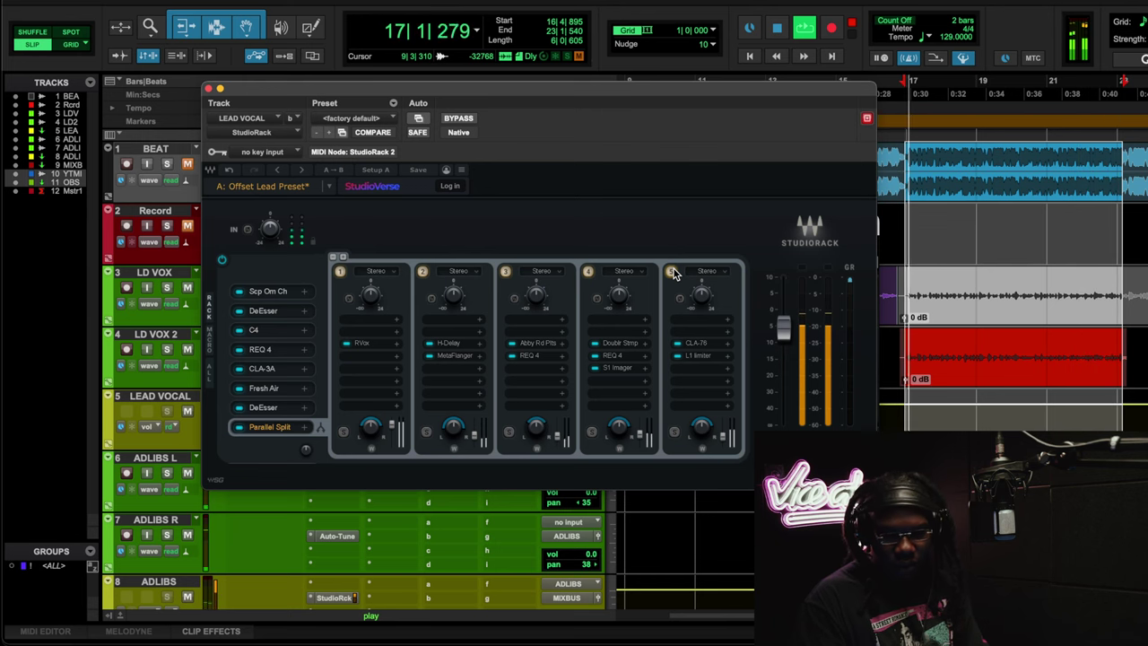
left_click(673, 271)
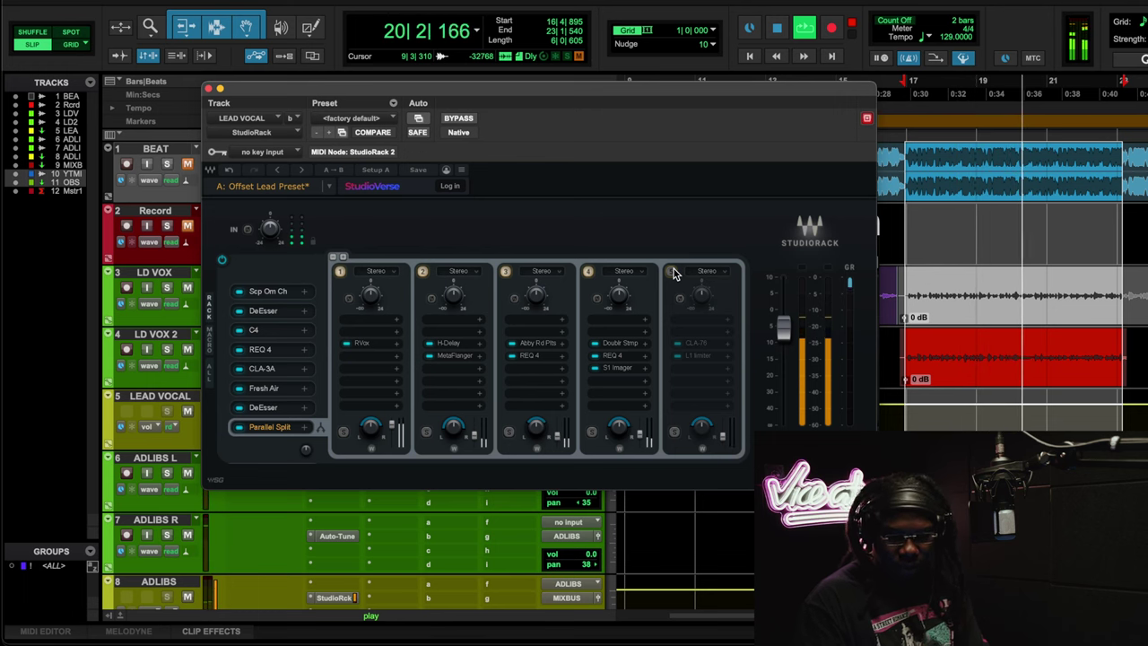
left_click(672, 271)
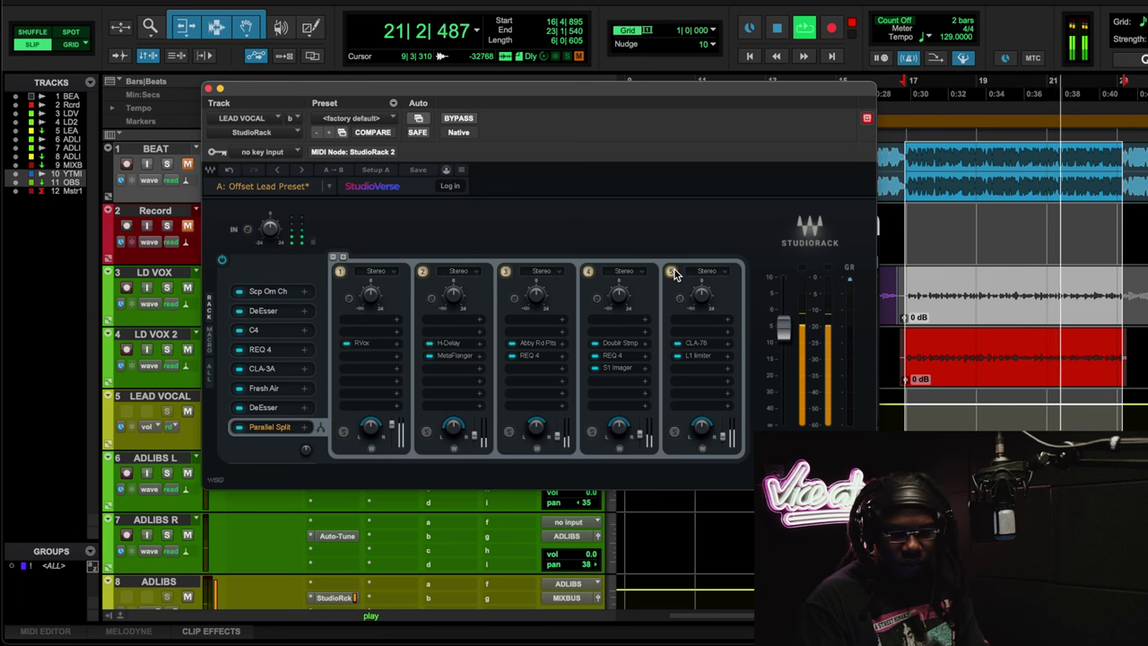
key("space")
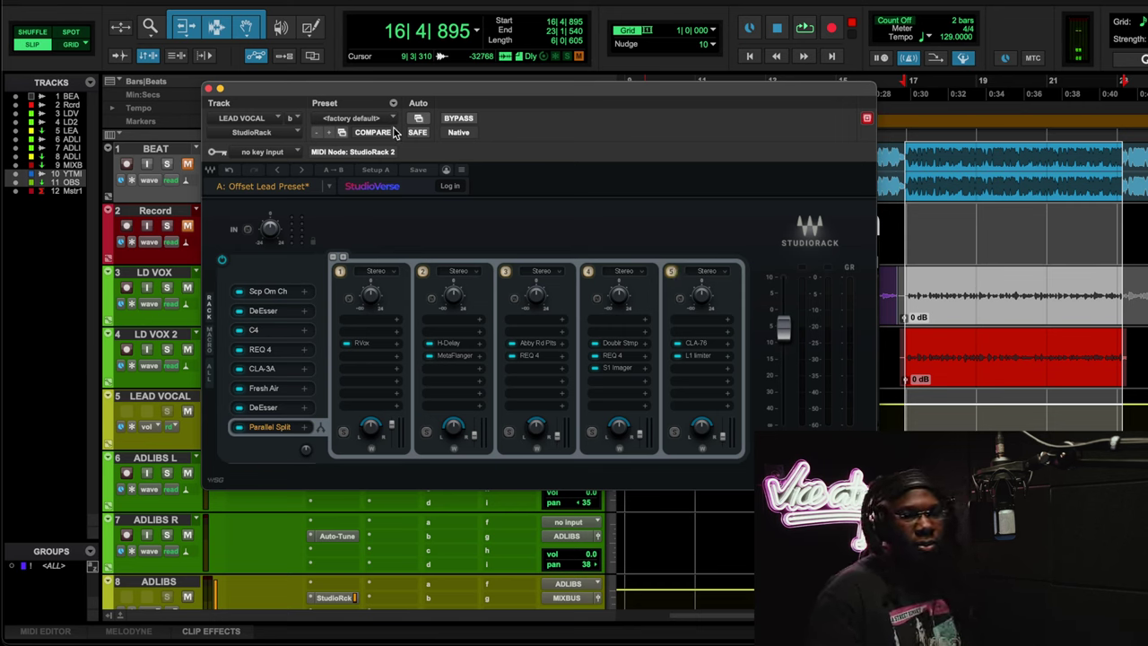
Close the LEAD VOCAL StudioRack and open the StudioRack on the ADLIBS track
left_click(211, 90)
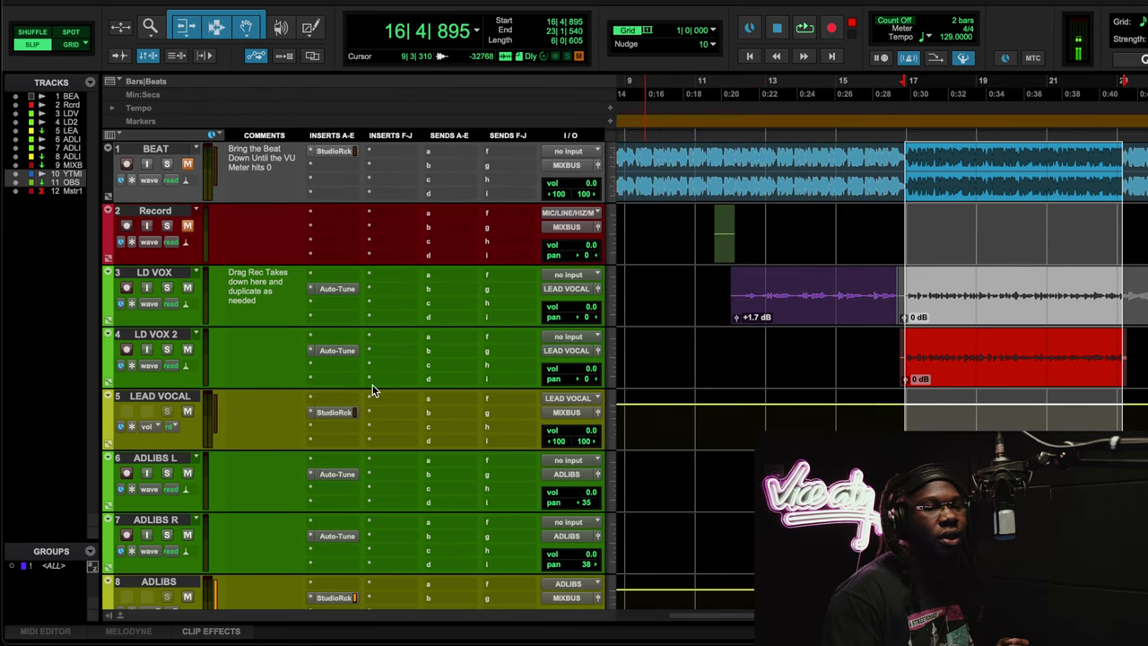
scroll(372, 384, "down", 3)
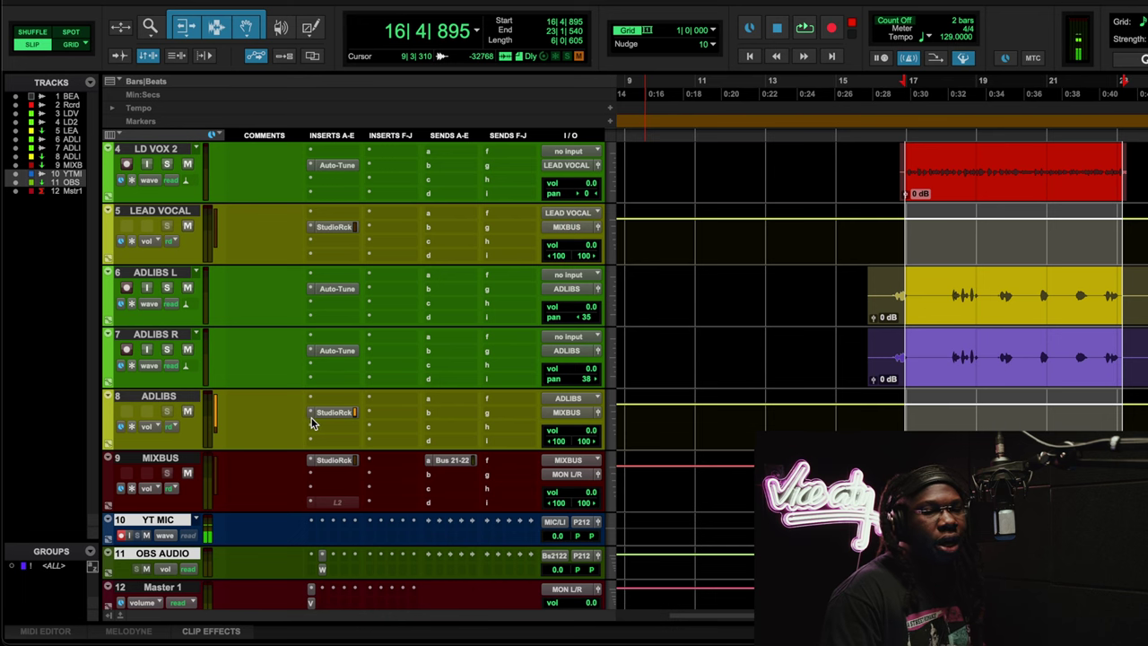
left_click(337, 412)
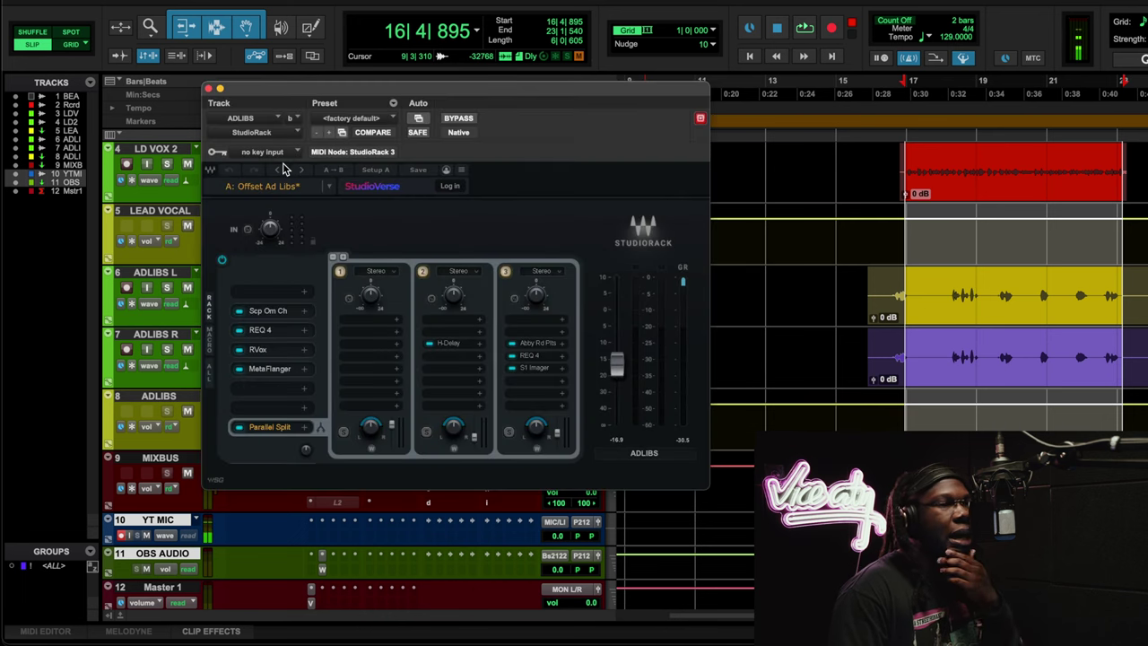
Examine the Scheps Omni Channel compressor, saturation, filter and Thump settings on the ADLIBS rack, and close the plug-in
left_click(271, 309)
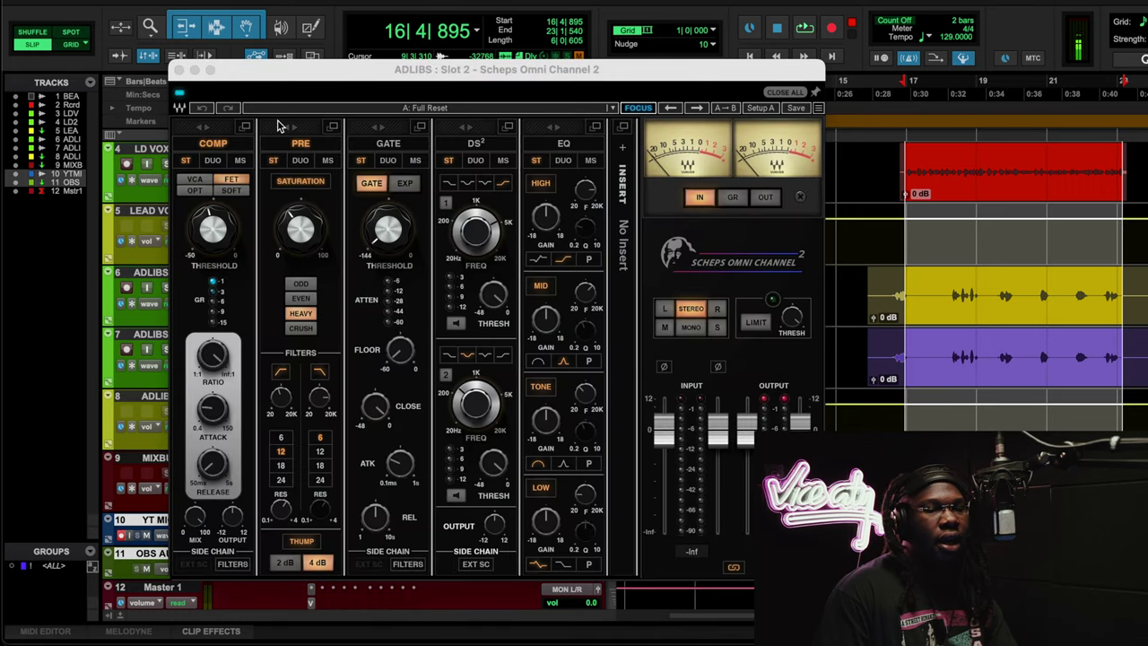
left_click_drag(336, 82, 306, 62)
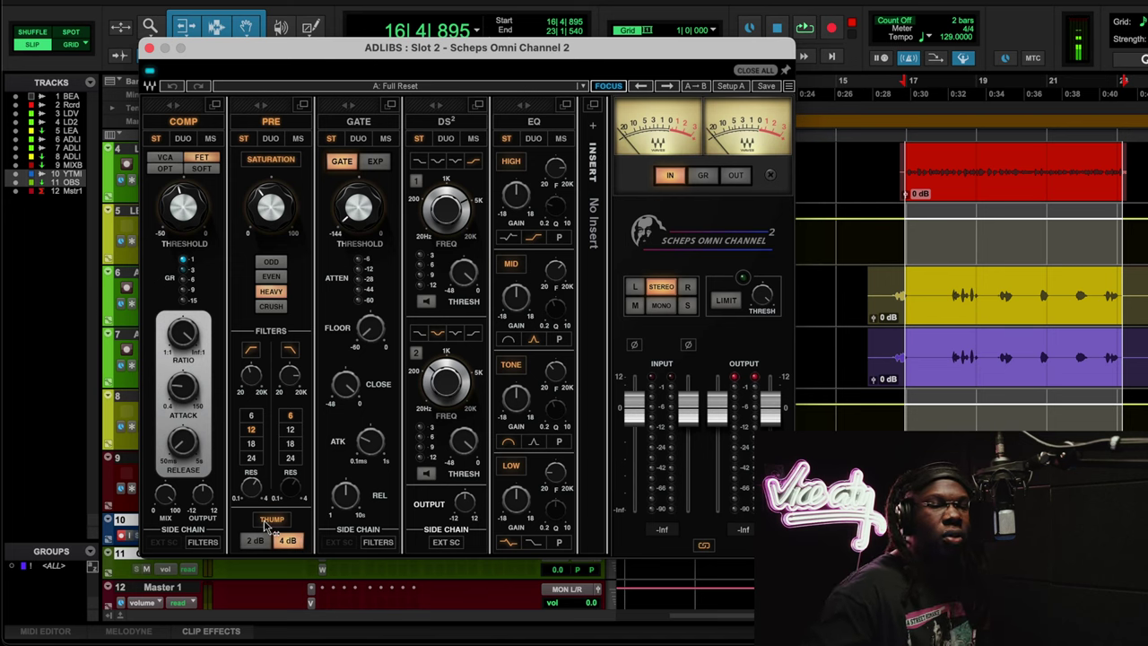
key("space")
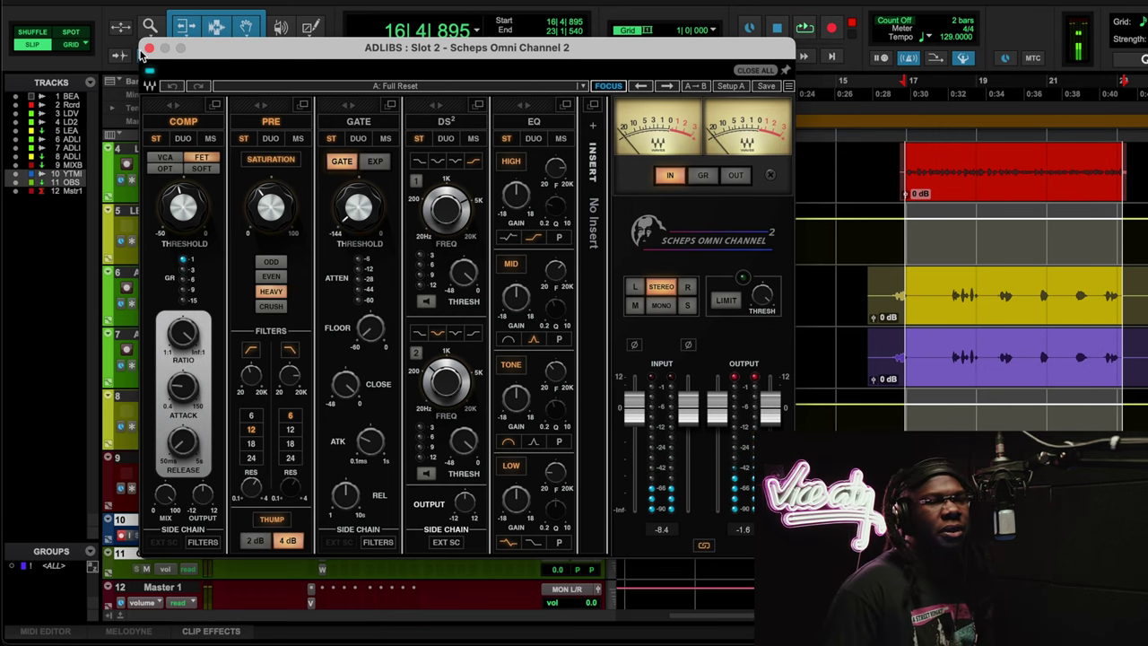
left_click(149, 50)
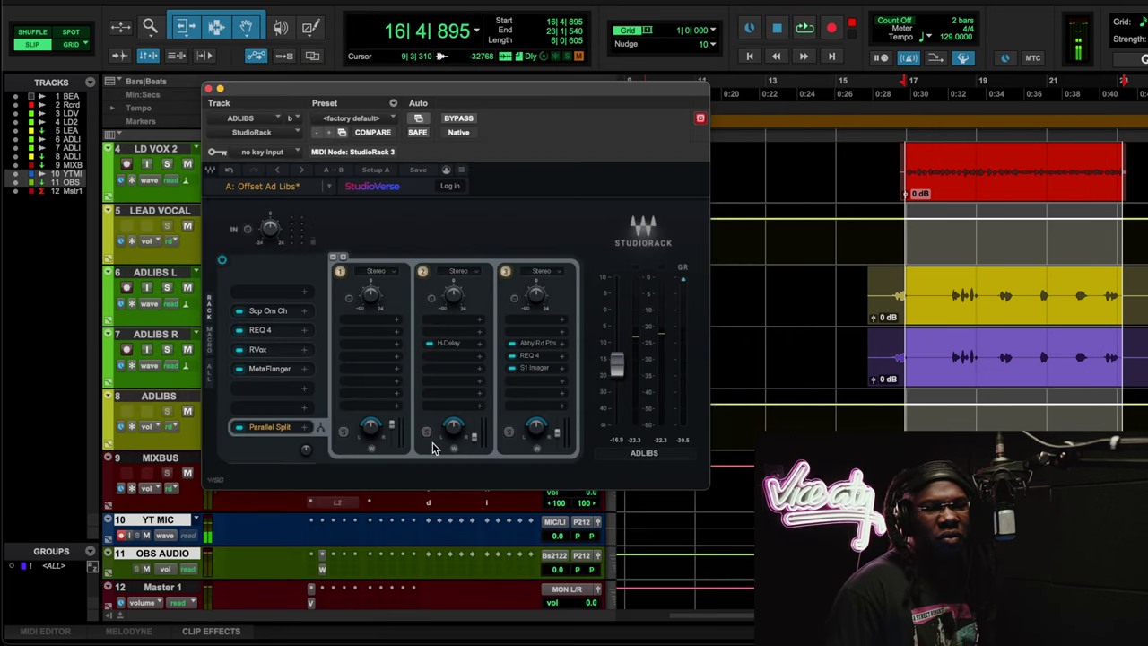
Inspect the ADLIBS rack's main REQ 4 curve, including its band 5 boost, and close the plug-in
left_click(260, 331)
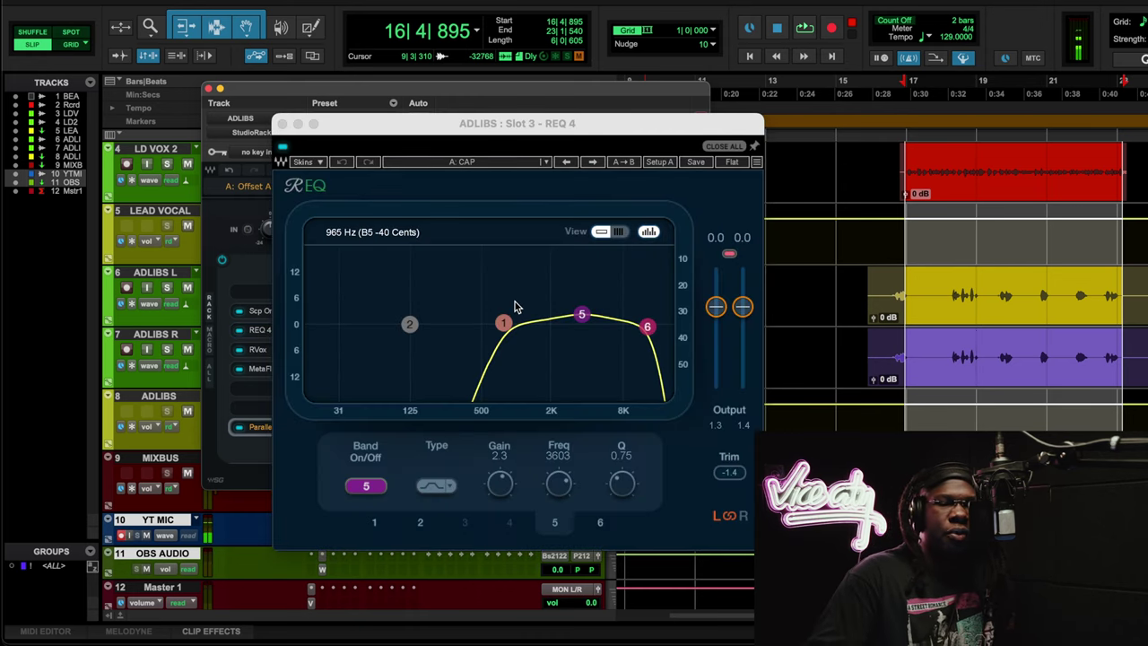
left_click(580, 317)
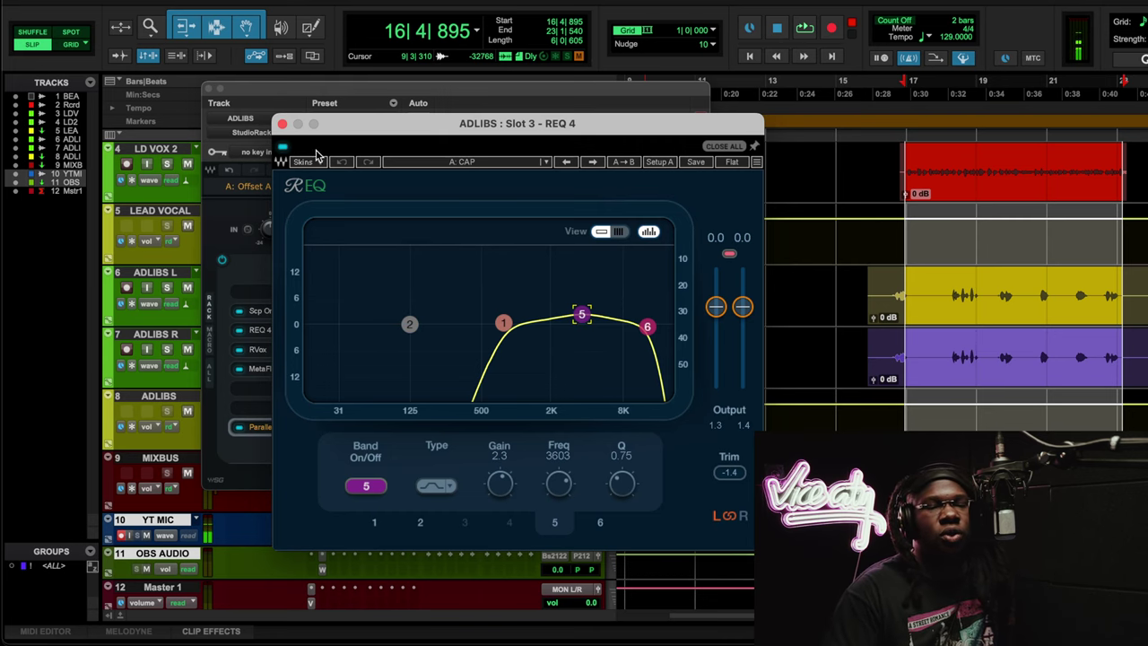
left_click(282, 123)
left_click(261, 331)
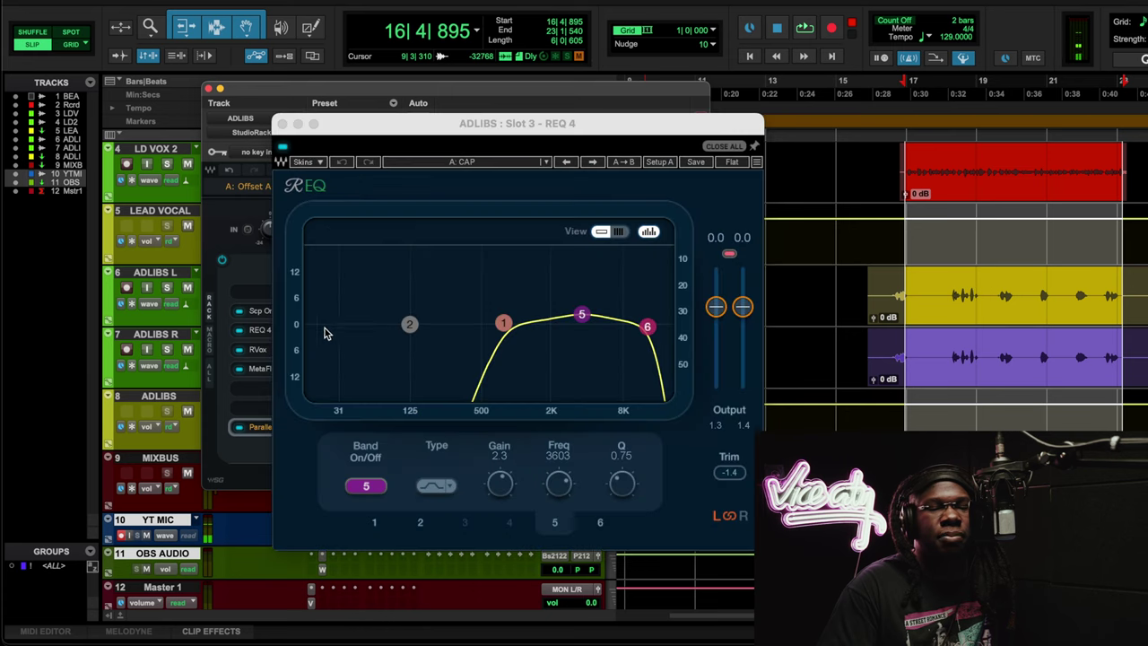
left_click(281, 124)
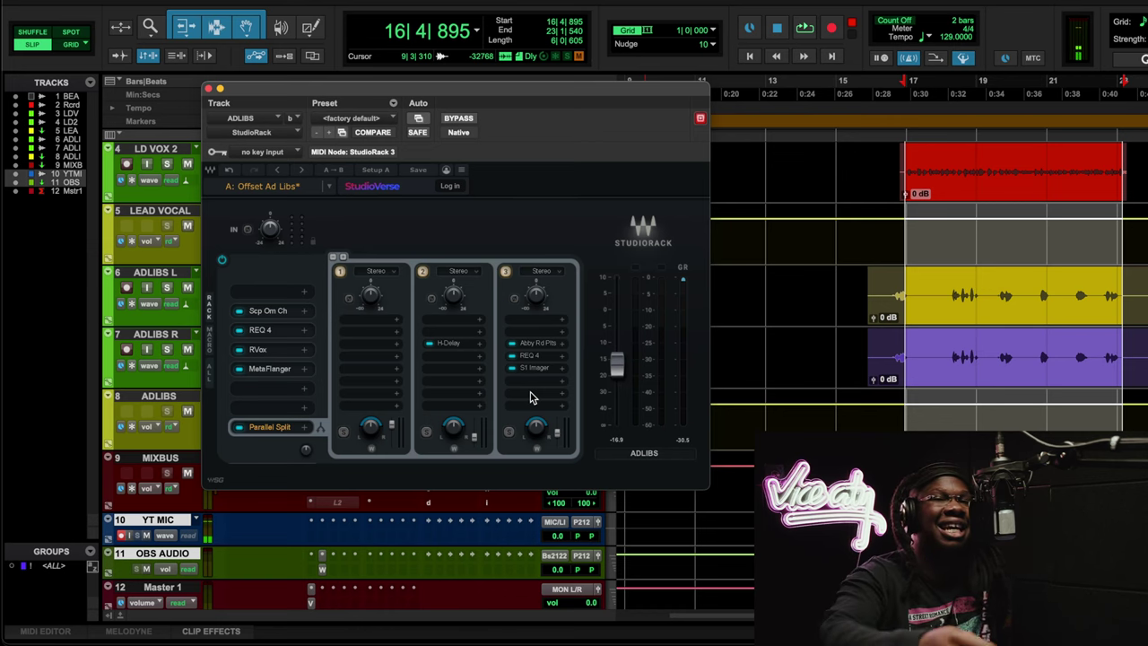
Compare the ad-libs with band 5 of the main REQ 4 off and on during playback, and close the plug-in with the band enabled
left_click(269, 328)
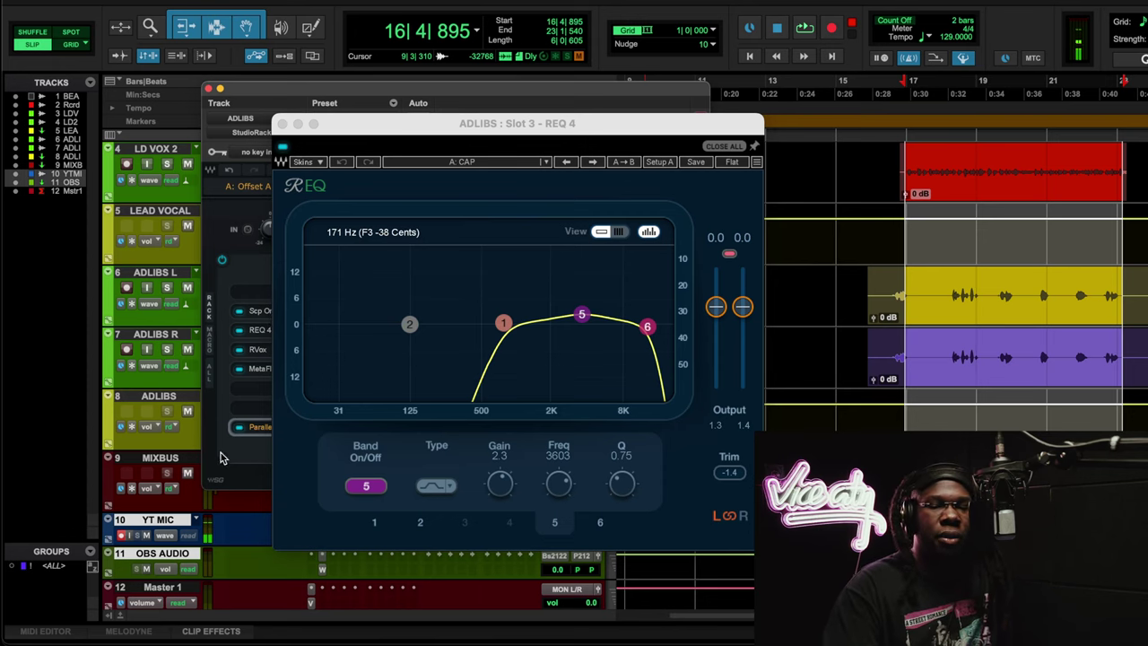
left_click(582, 314)
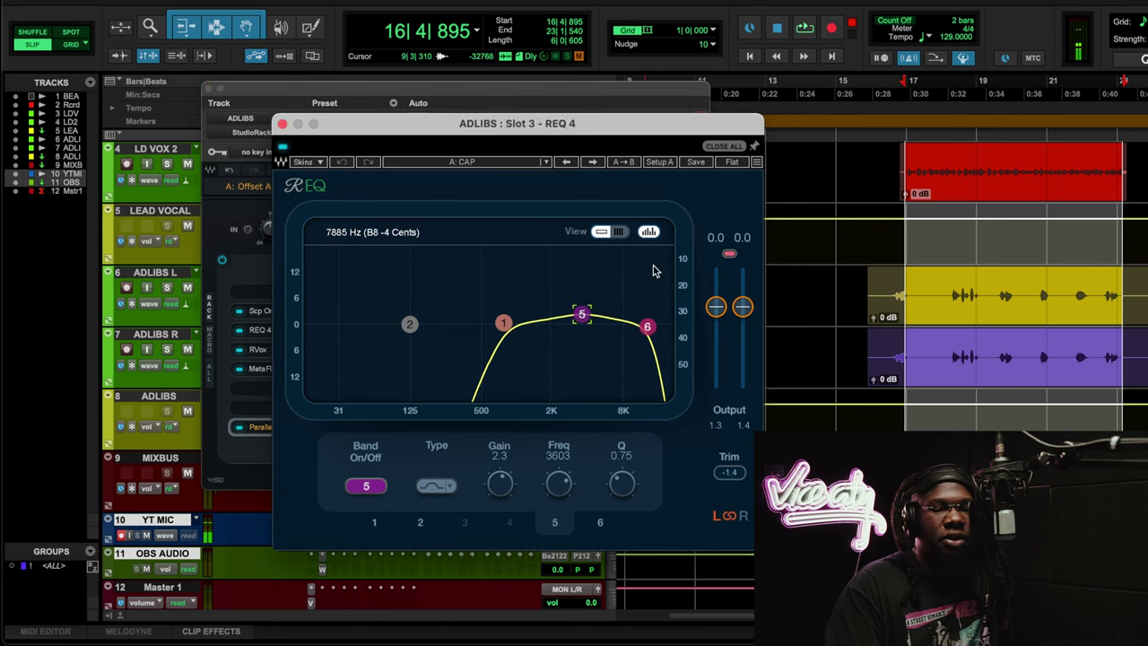
left_click(803, 31)
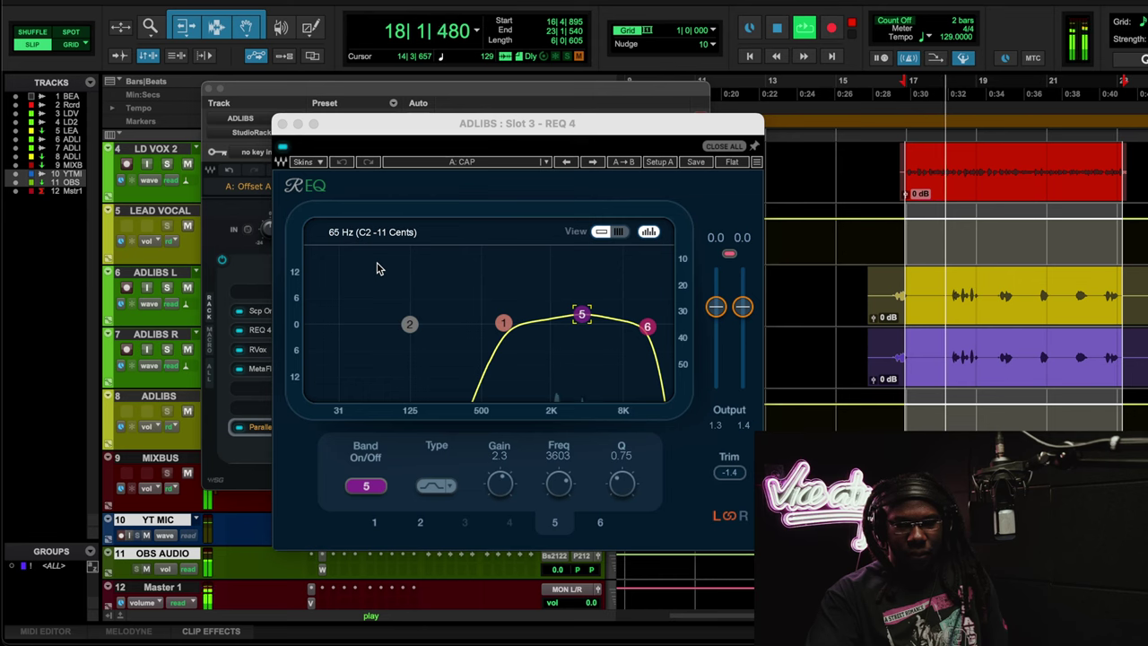
left_click(363, 486)
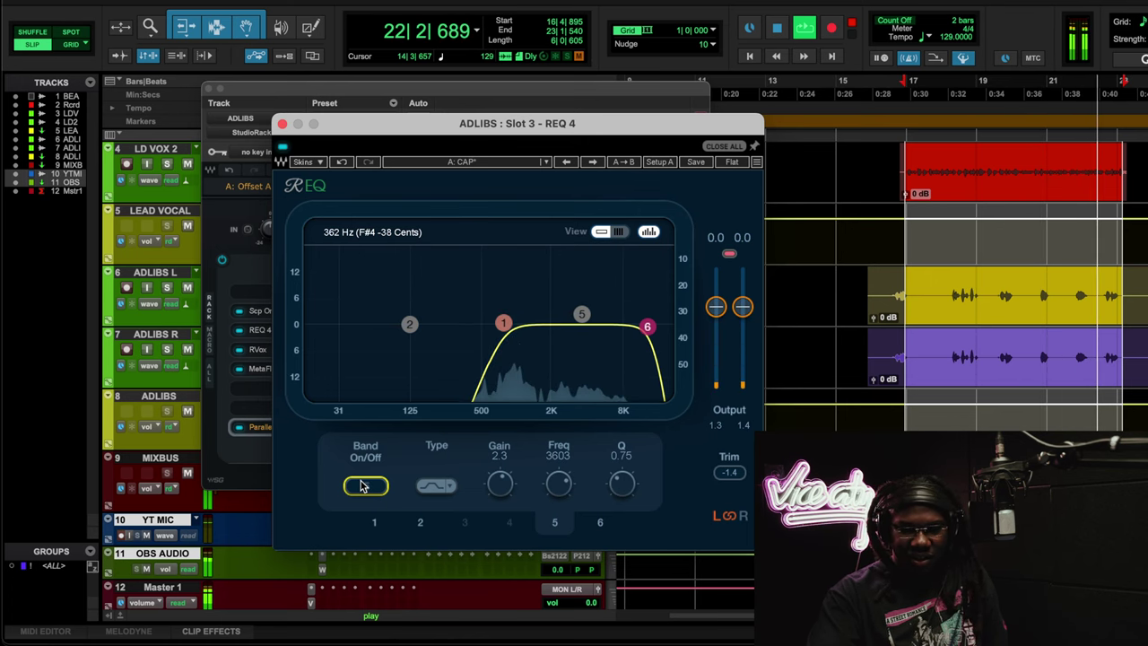
left_click(362, 485)
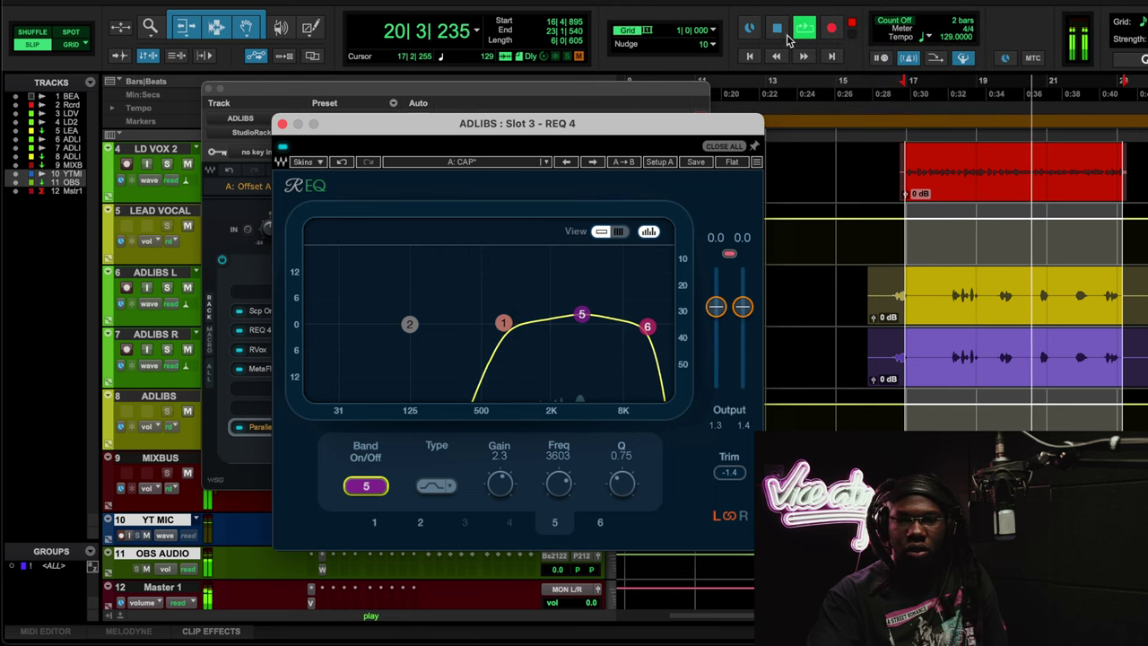
left_click(257, 135)
key("space")
left_click(281, 124)
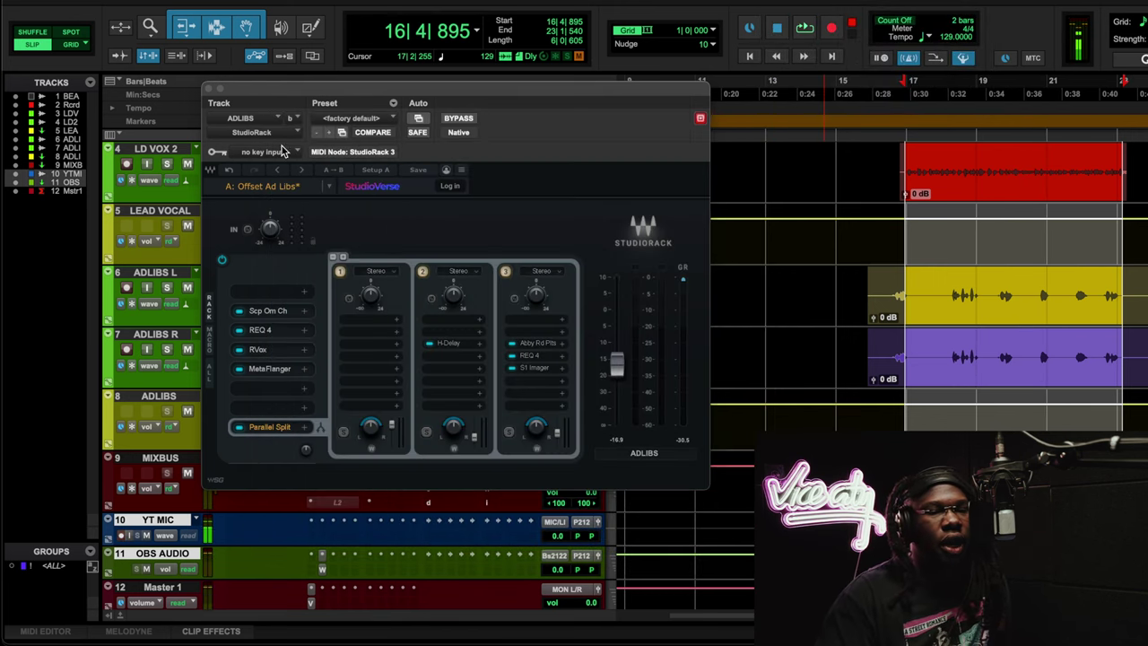
Check the RVox and MetaFlanger settings on the ADLIBS rack, closing each plug-in
left_click(259, 350)
left_click_drag(470, 190, 403, 192)
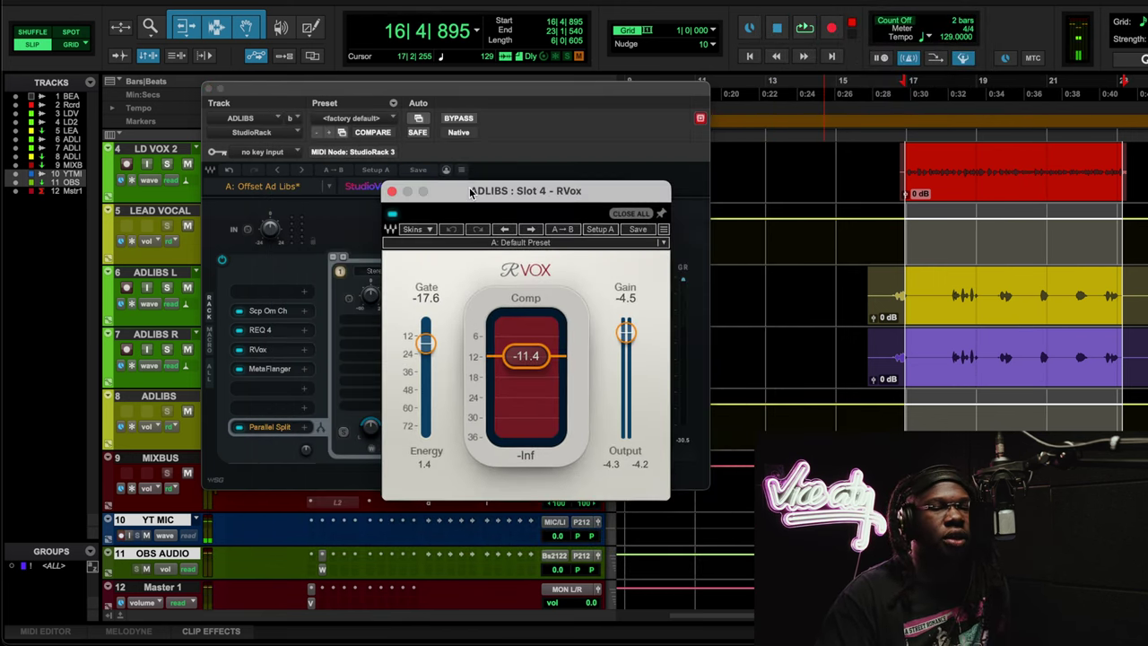
left_click(390, 191)
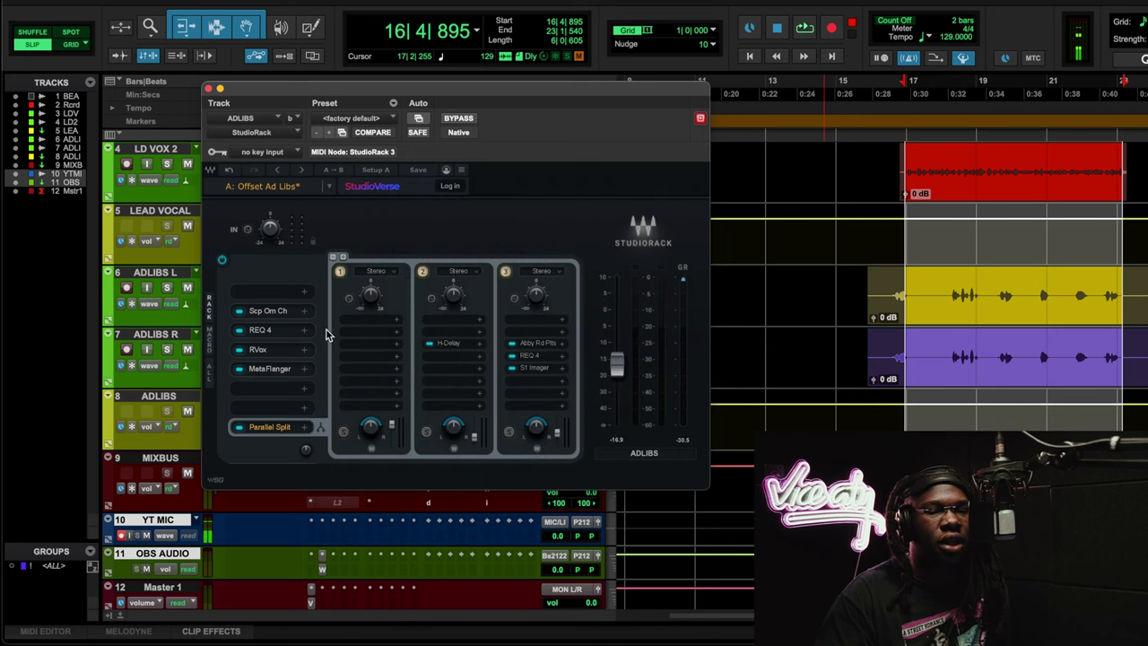
left_click(269, 368)
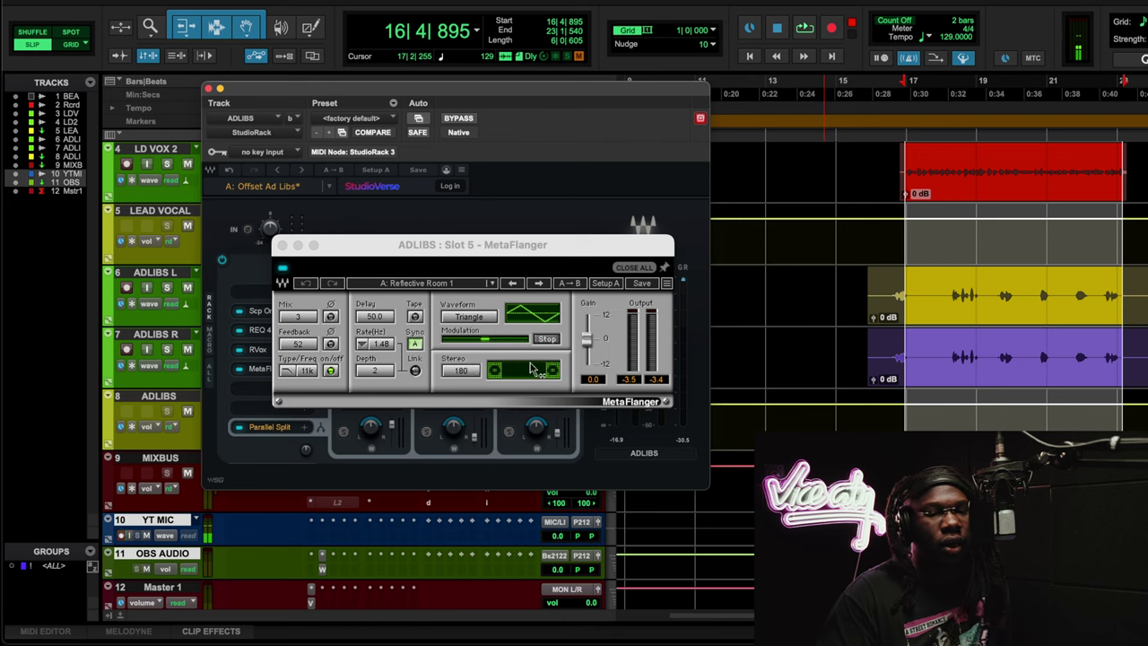
left_click(281, 245)
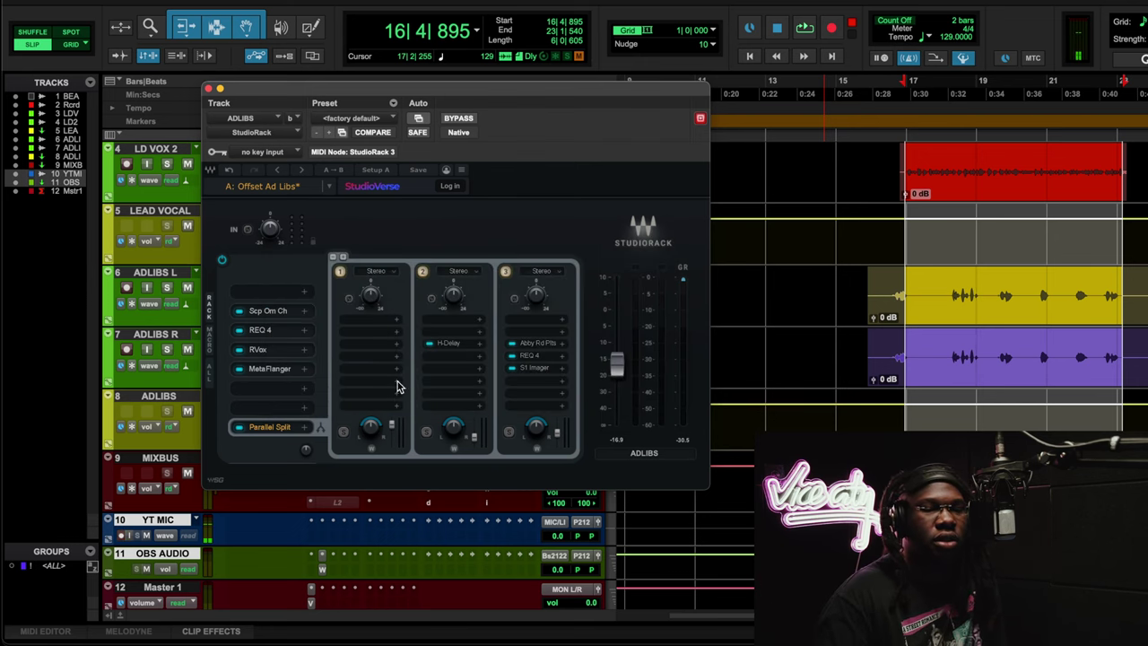
Examine the Abbey Road Plates reverb settings in the ADLIBS rack's third parallel chain and close the plug-in
left_click(536, 345)
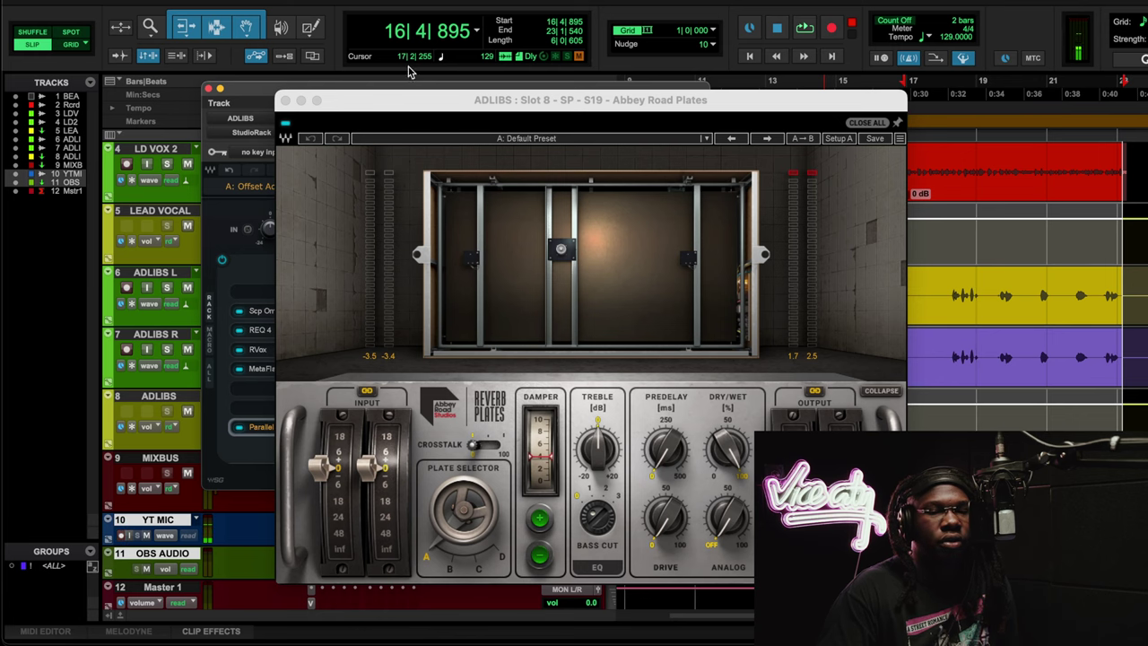
left_click_drag(437, 99, 287, 56)
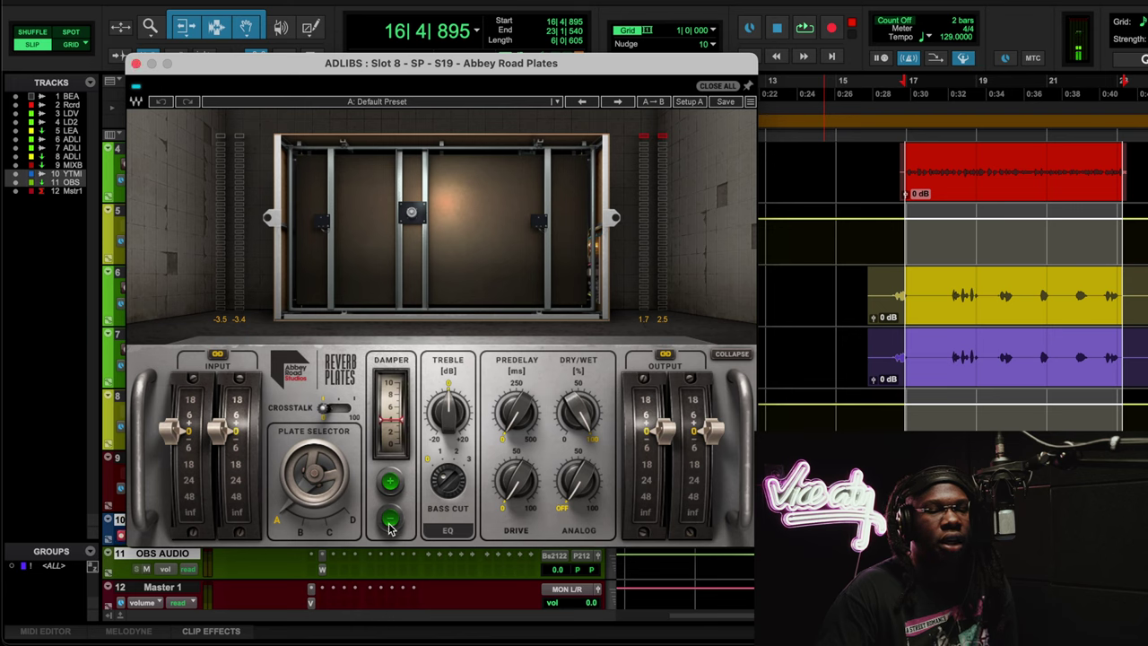
left_click(135, 65)
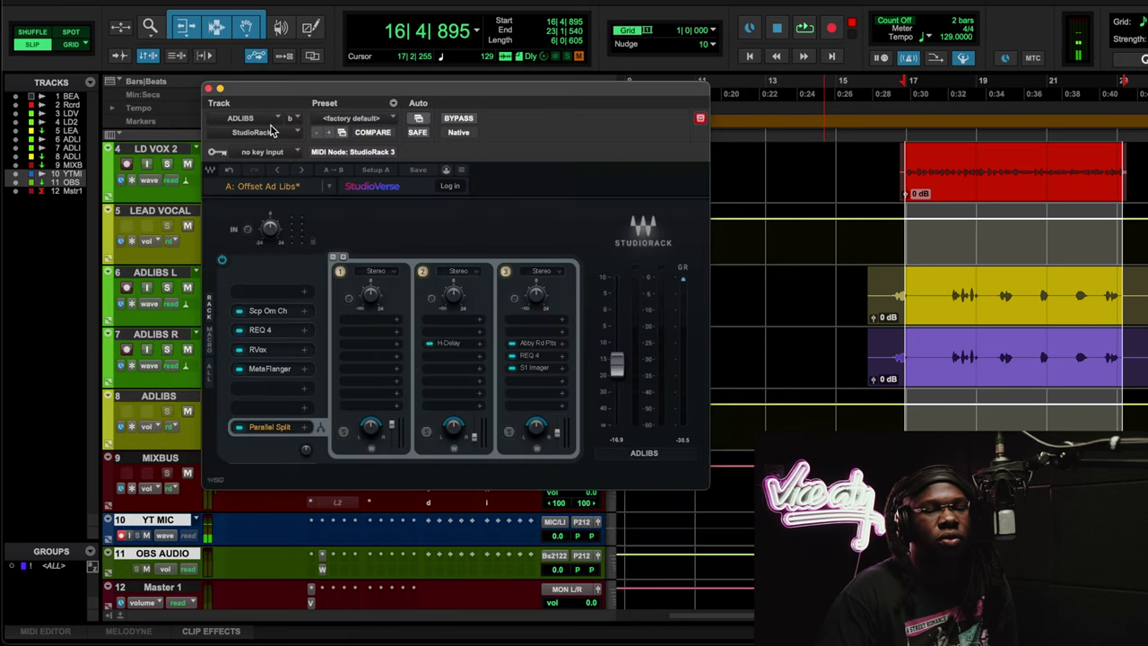
Inspect the low cut of the REQ 4 in the third parallel chain, and briefly play the selection through the ADLIBS rack
left_click(525, 358)
left_click_drag(476, 136, 382, 132)
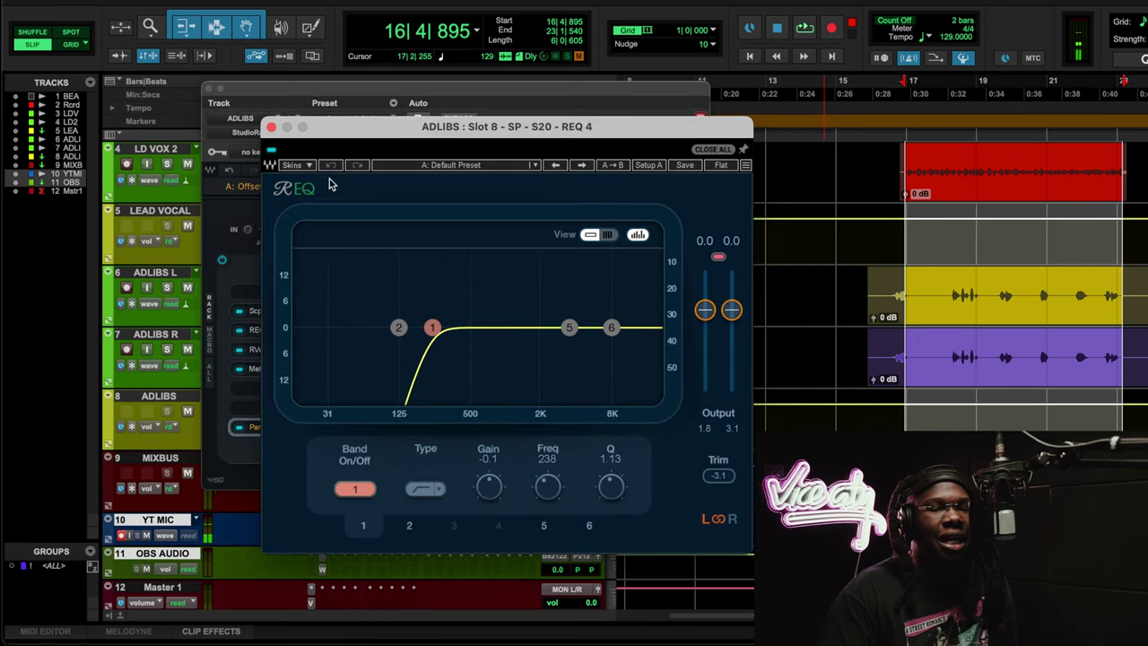
left_click(270, 127)
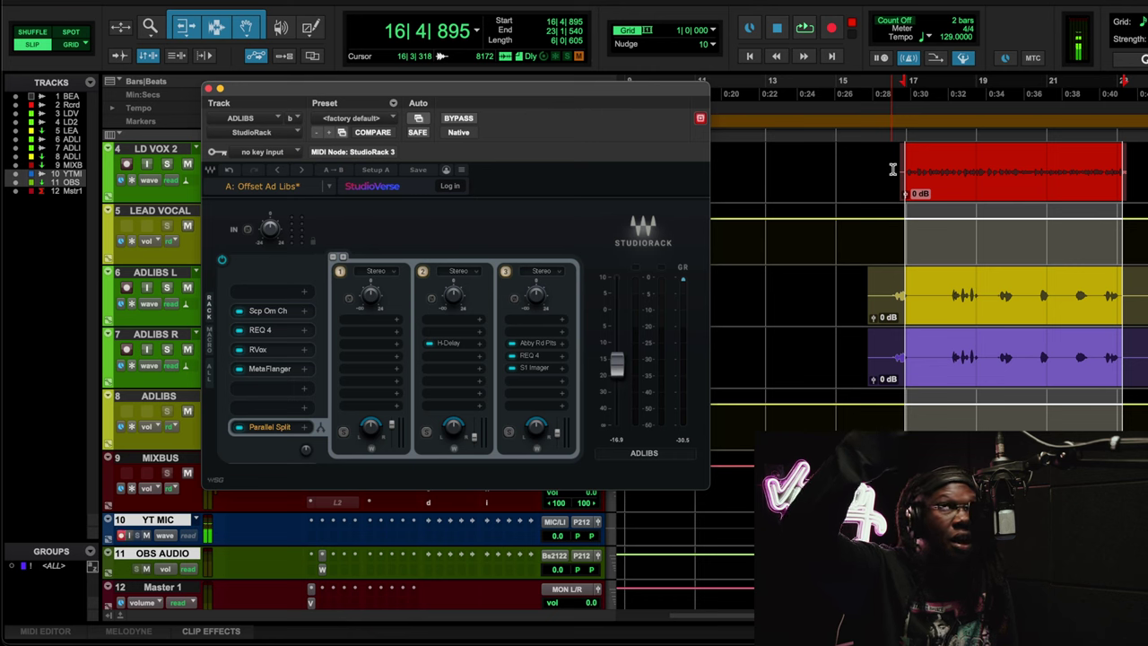
left_click(803, 27)
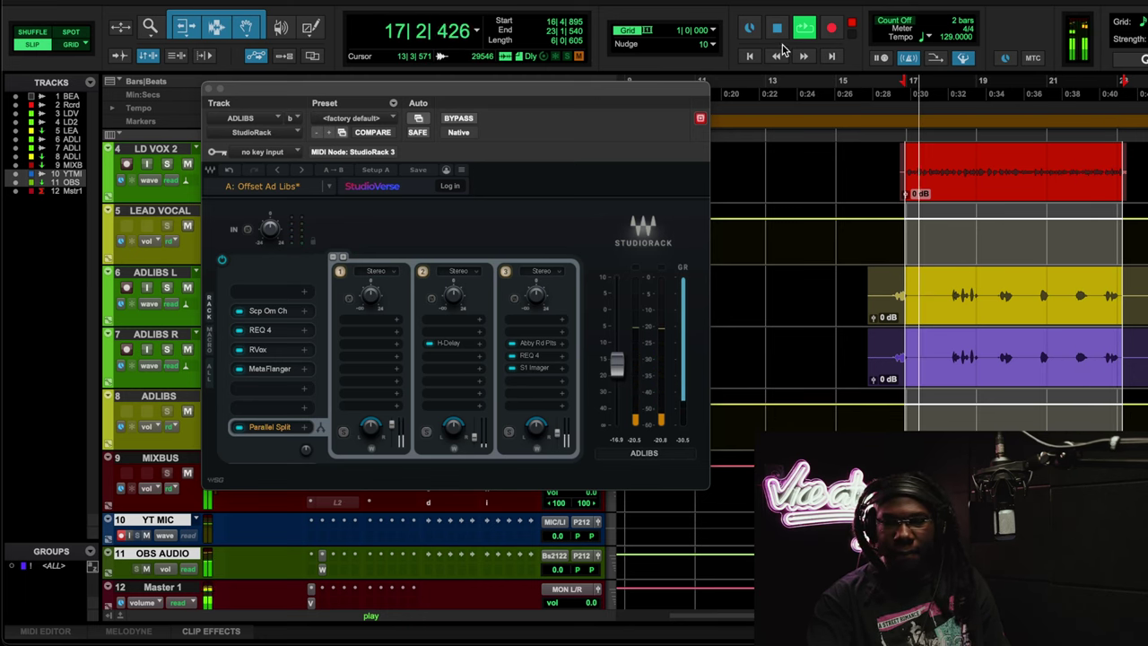
key("space")
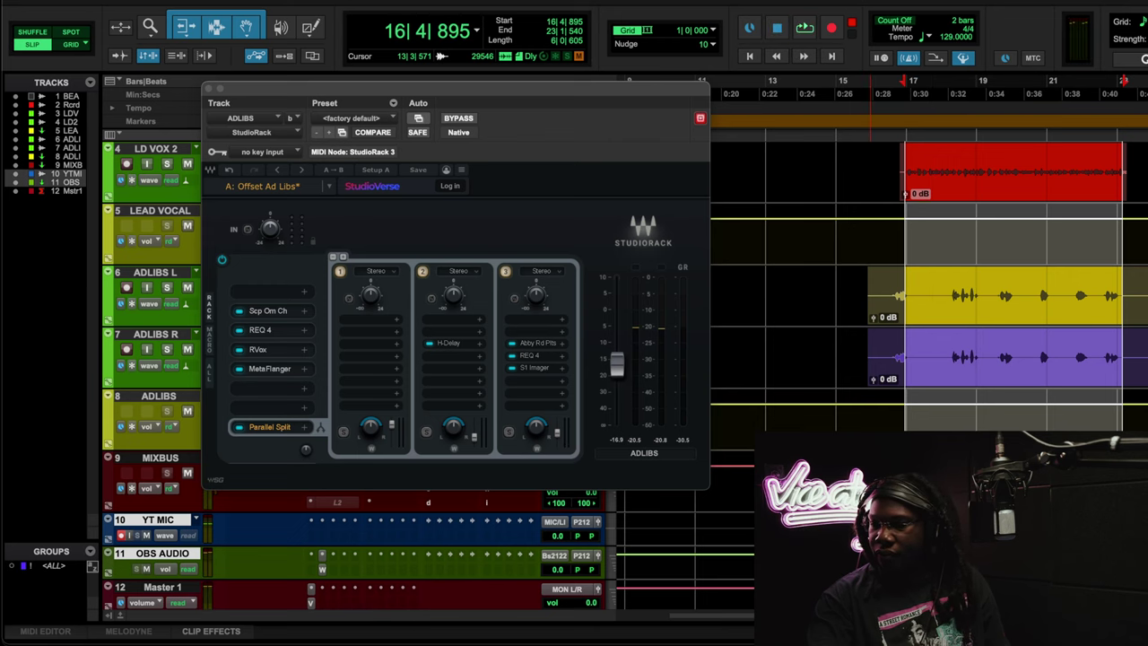